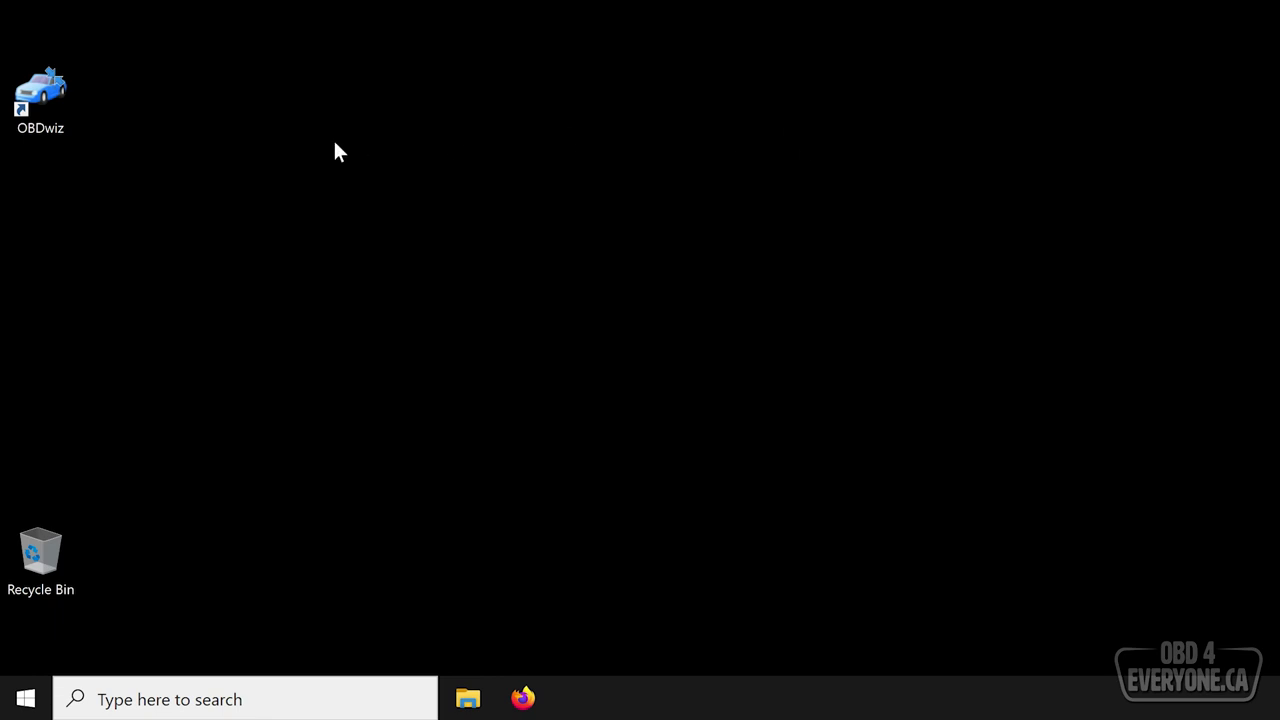
- Start OBDwiz past its safety warning and connect to the vehicle through the OBDLink SX, using USB as the communication type
{"action": "left_click", "coordinate": [54, 91]}
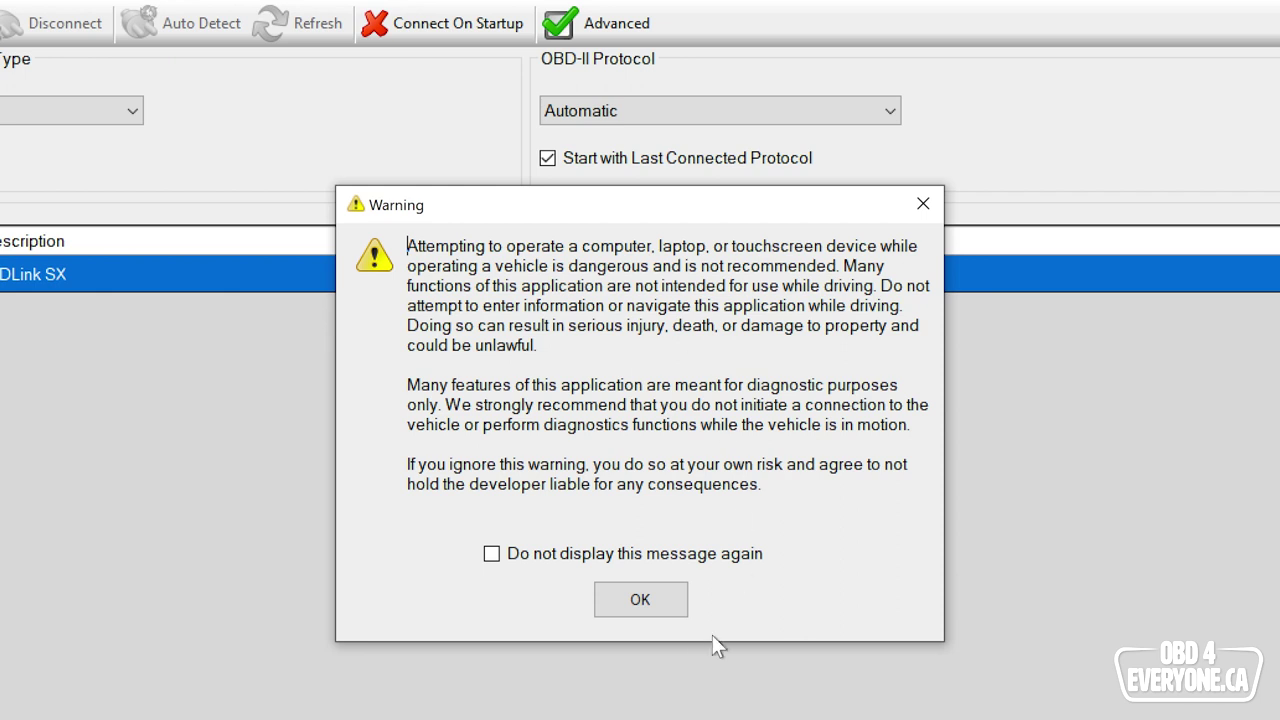
{"action": "left_click", "coordinate": [657, 597]}
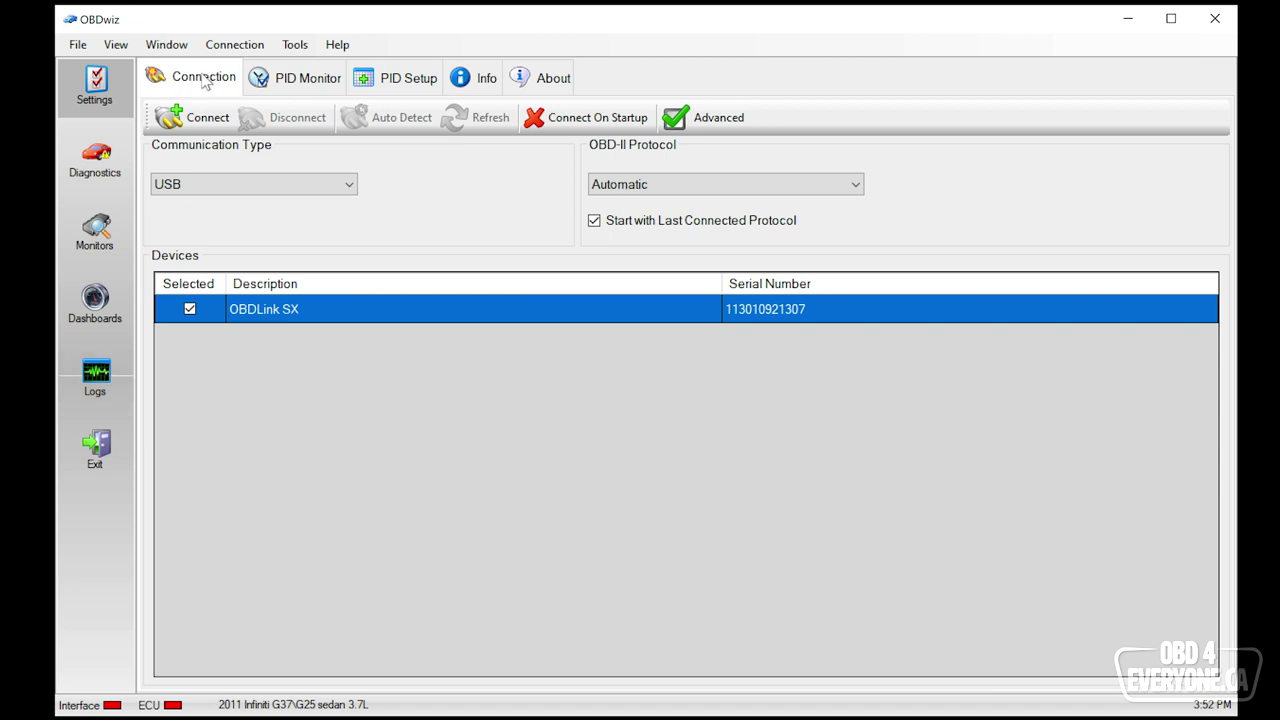
{"action": "left_click", "coordinate": [271, 189]}
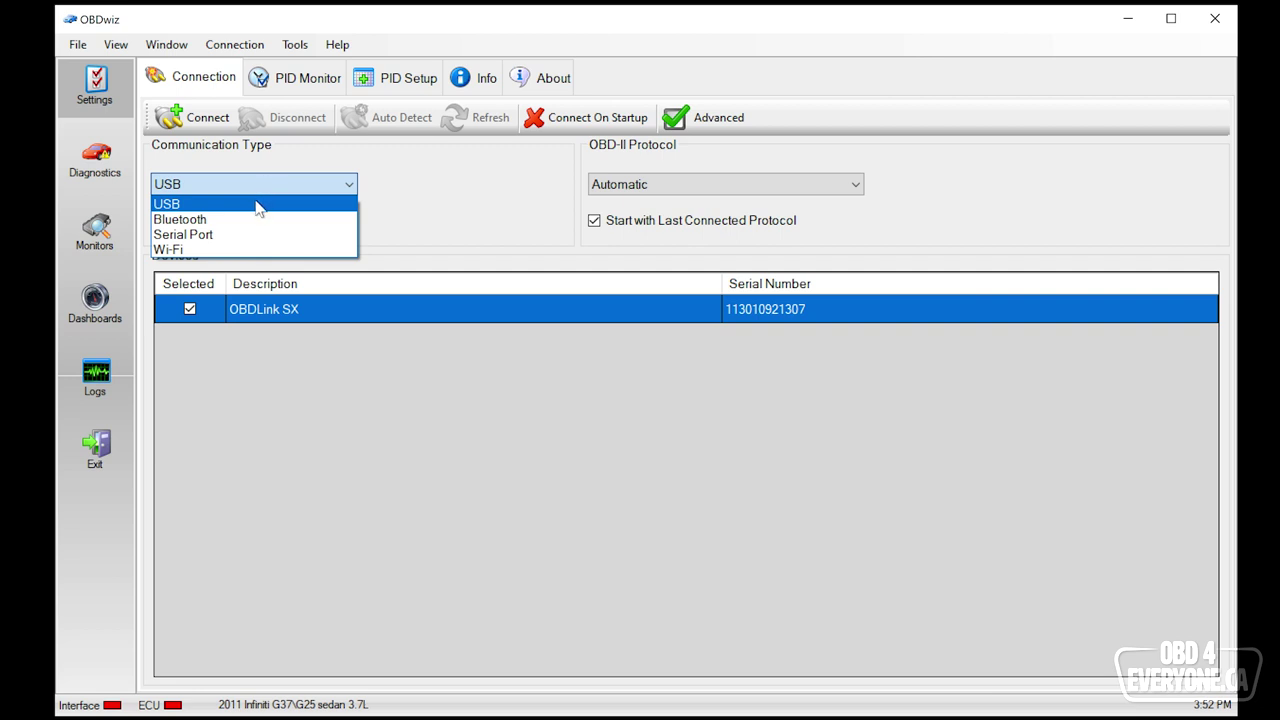
{"action": "left_click", "coordinate": [256, 202]}
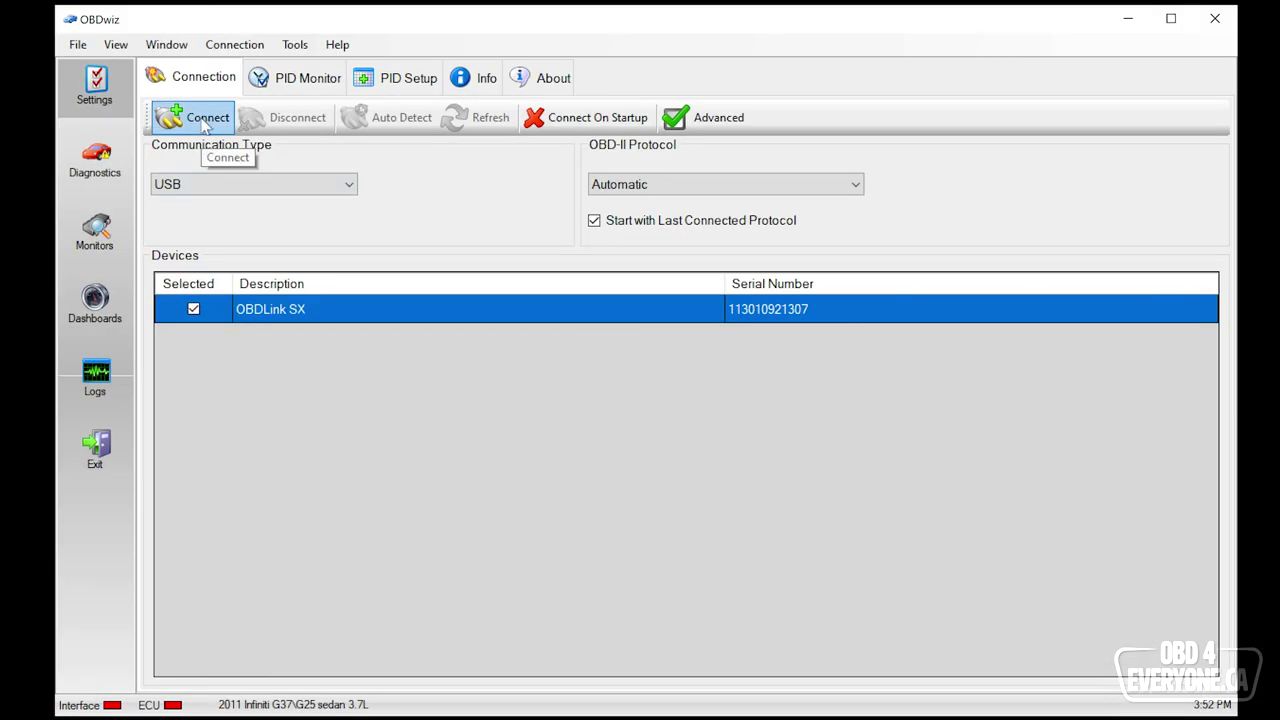
{"action": "left_click", "coordinate": [204, 118]}
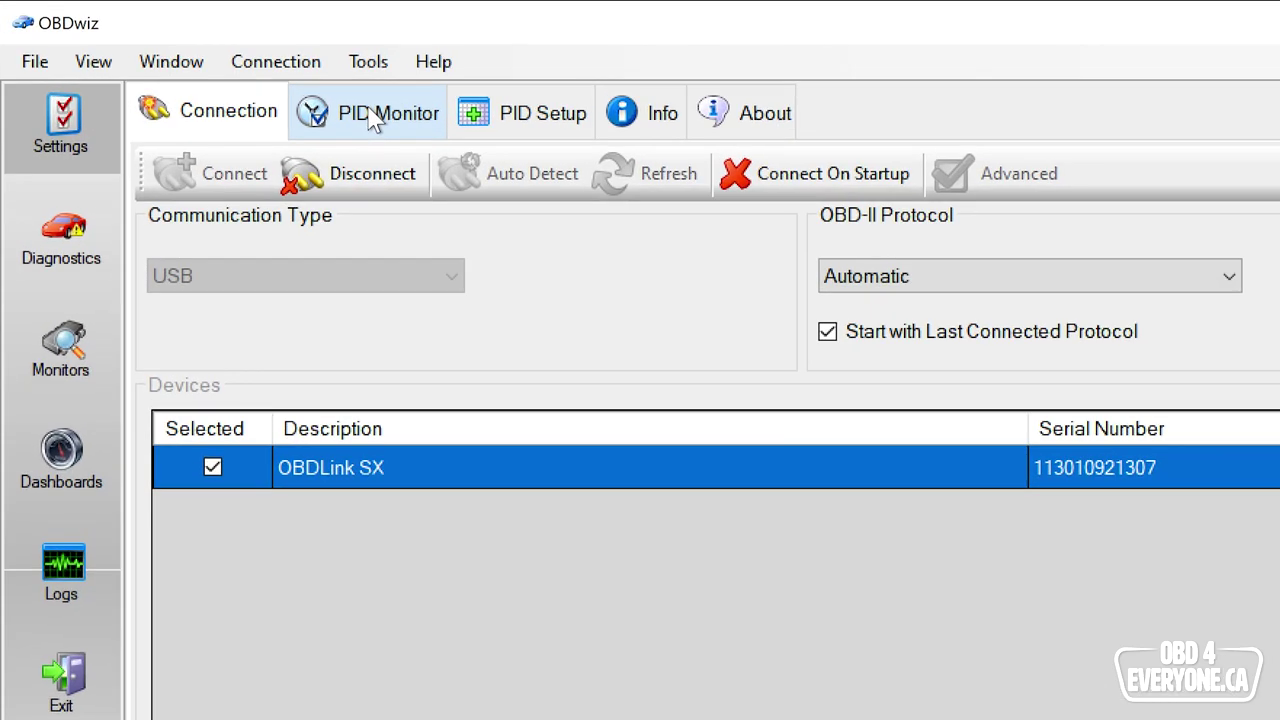
- Review the PID monitor settings and the PID priorities of engine coolant temperature and engine RPM
{"action": "left_click", "coordinate": [374, 118]}
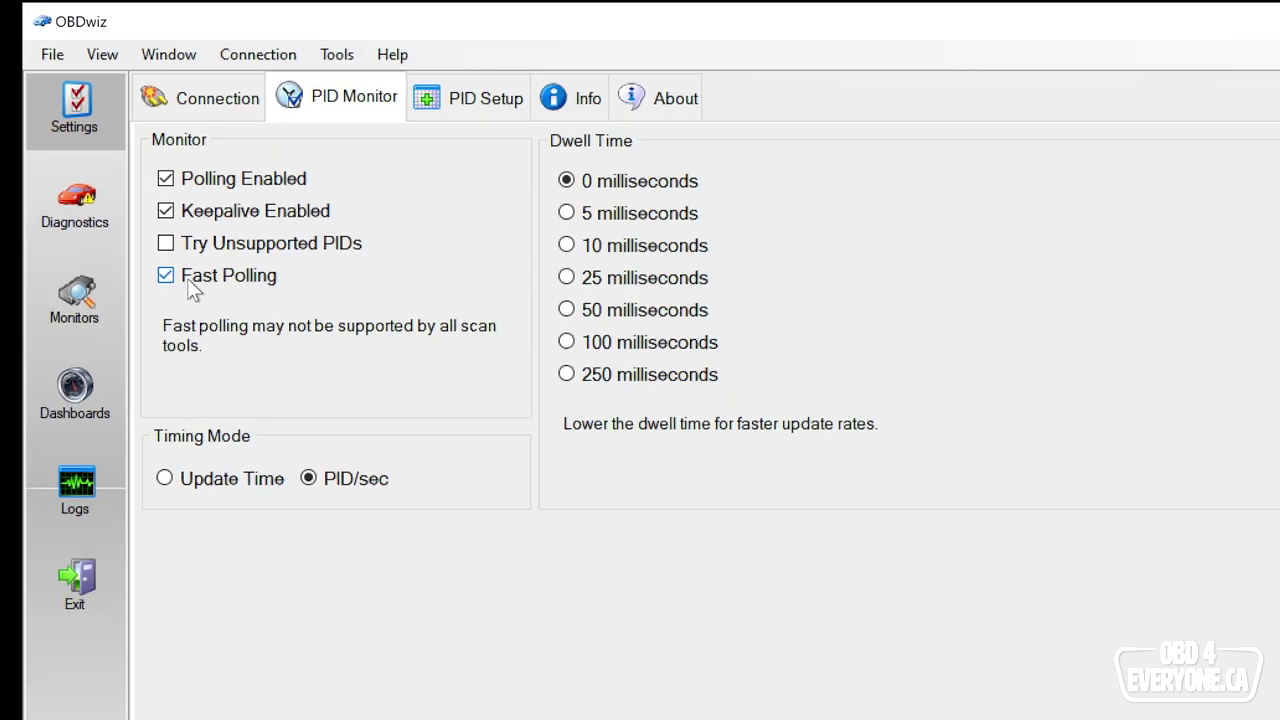
{"action": "left_click", "coordinate": [530, 122]}
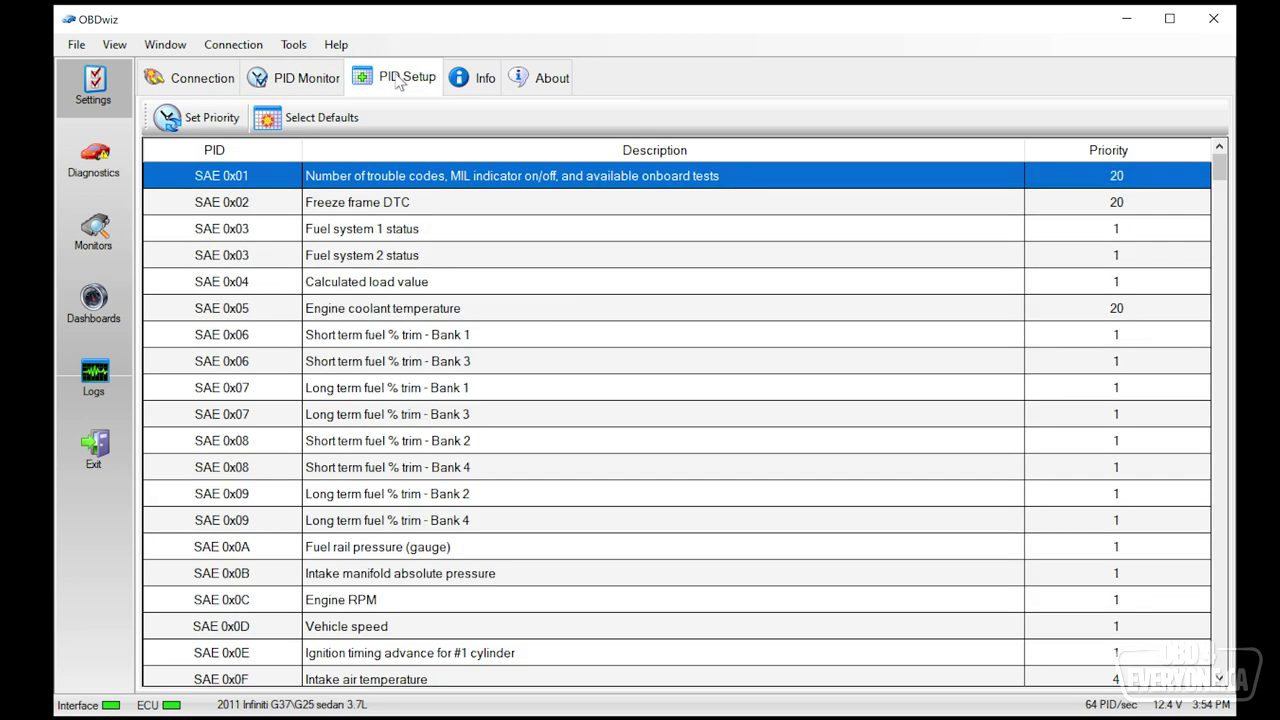
{"action": "left_click", "coordinate": [460, 310]}
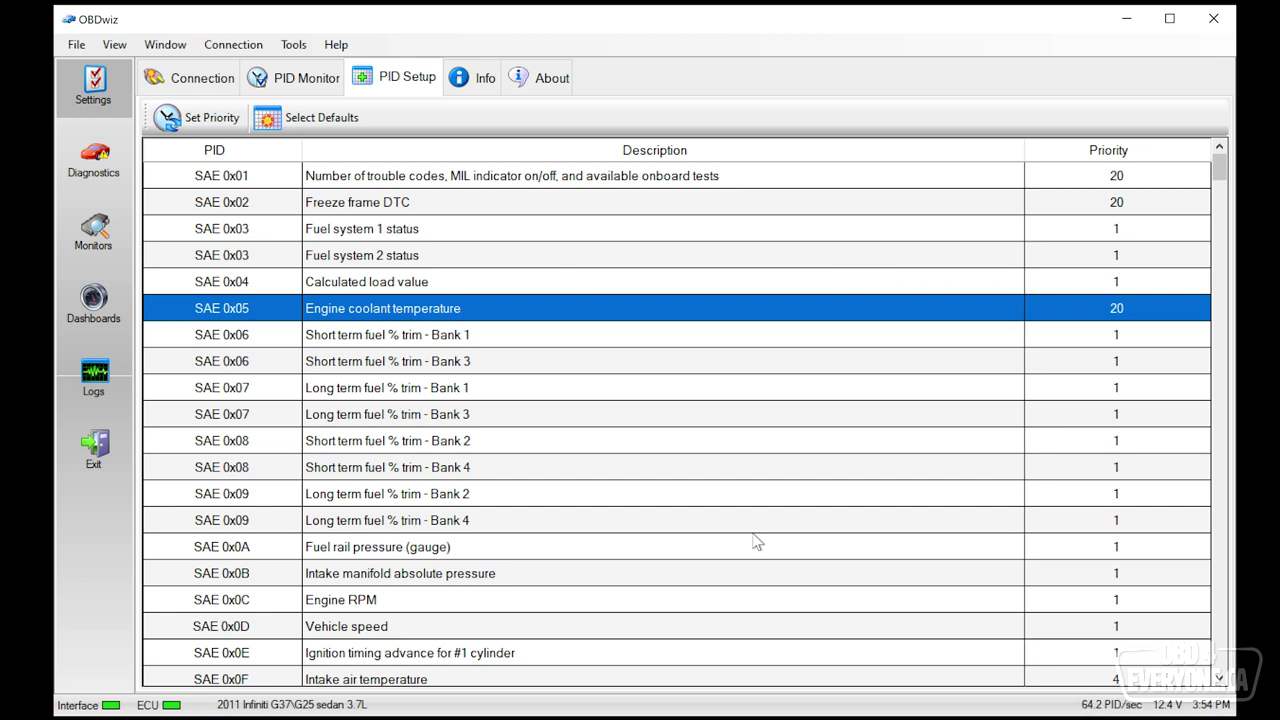
{"action": "left_click", "coordinate": [449, 600]}
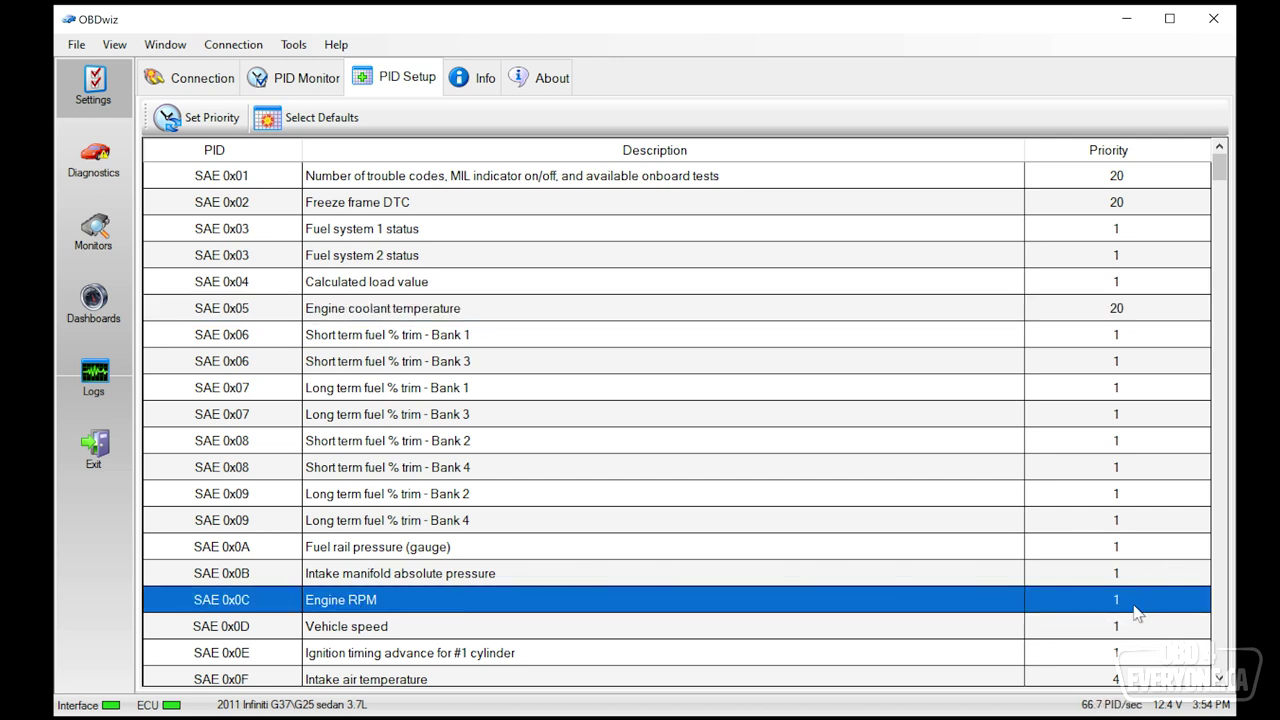
- Check the connected adapter's device and protocol information, and view the software's version details
{"action": "left_click", "coordinate": [478, 86]}
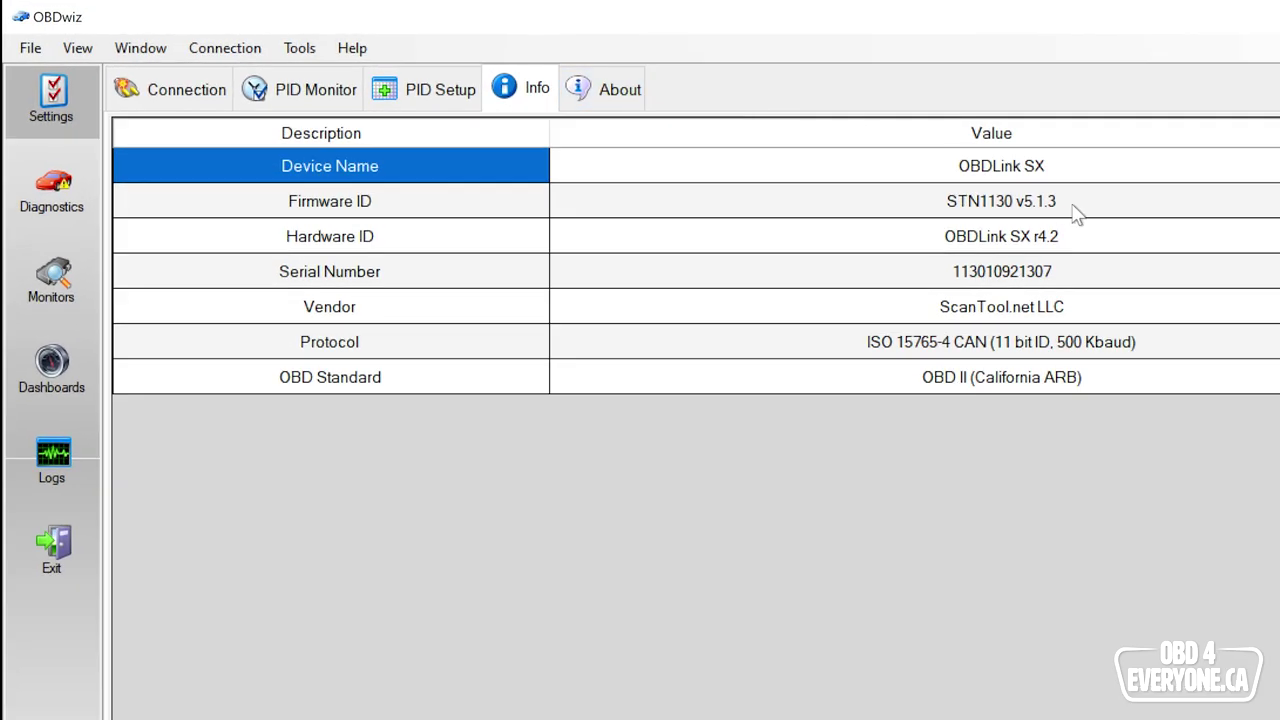
{"action": "left_click", "coordinate": [1198, 350]}
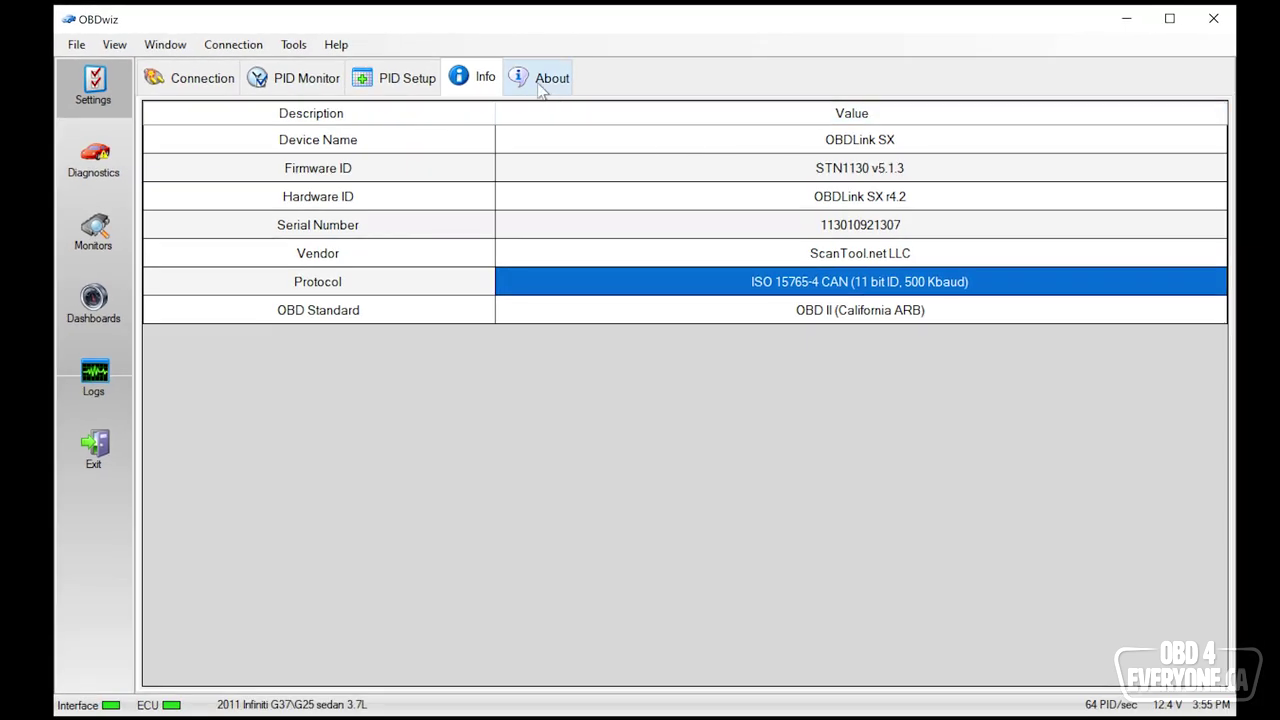
{"action": "left_click", "coordinate": [605, 95]}
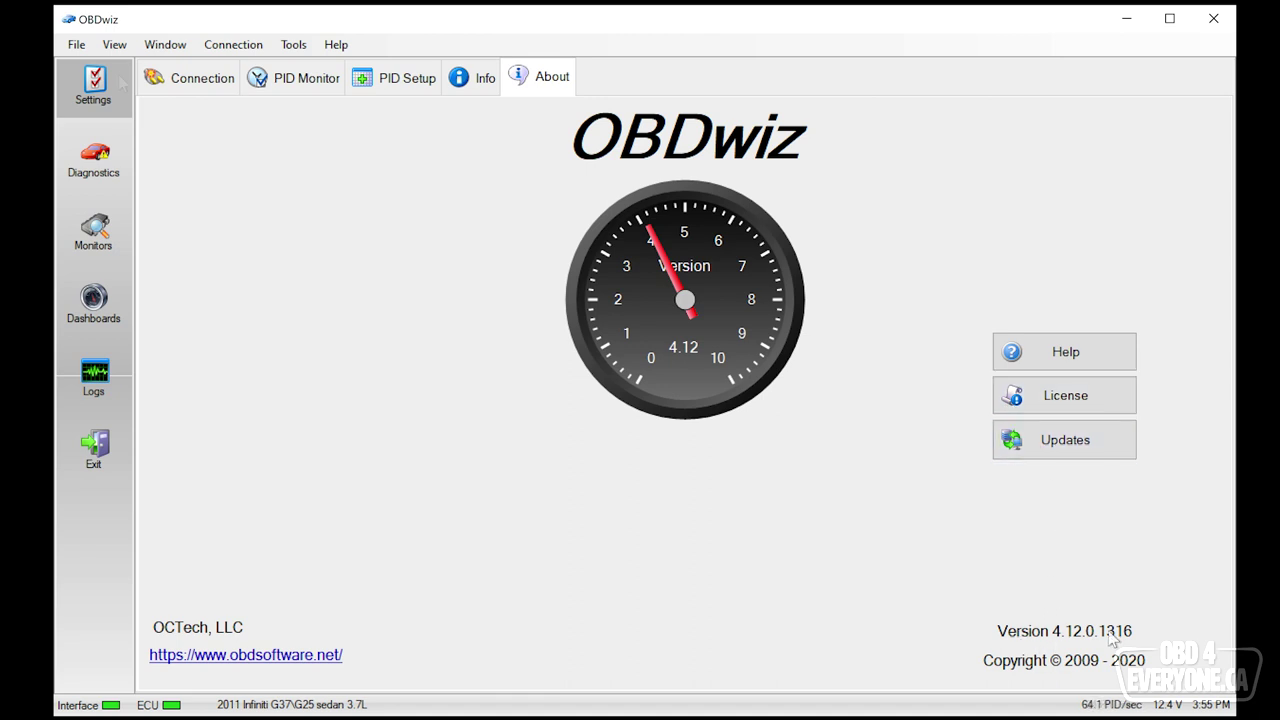
- Look through the vehicle's confirmed, pending and permanent trouble codes and view the details of code P0223
{"action": "left_click", "coordinate": [119, 149]}
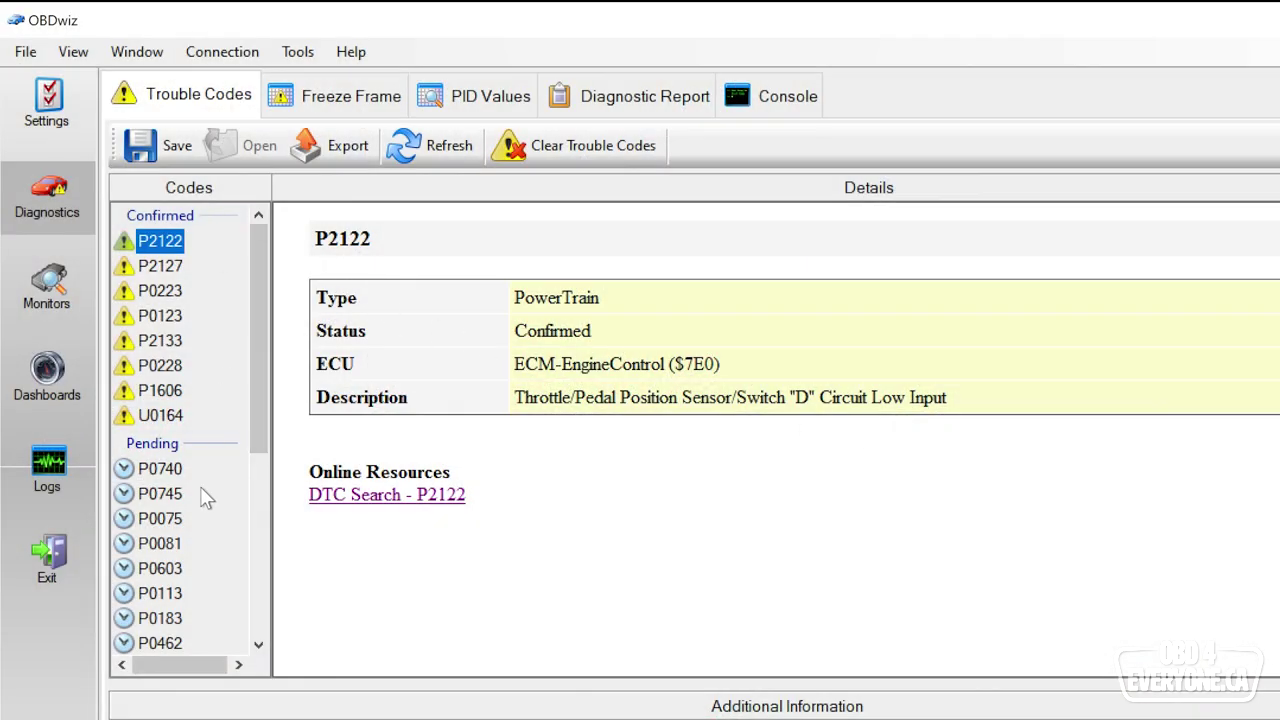
{"action": "scroll", "coordinate": [258, 620], "scroll_direction": "down", "scroll_amount": 5}
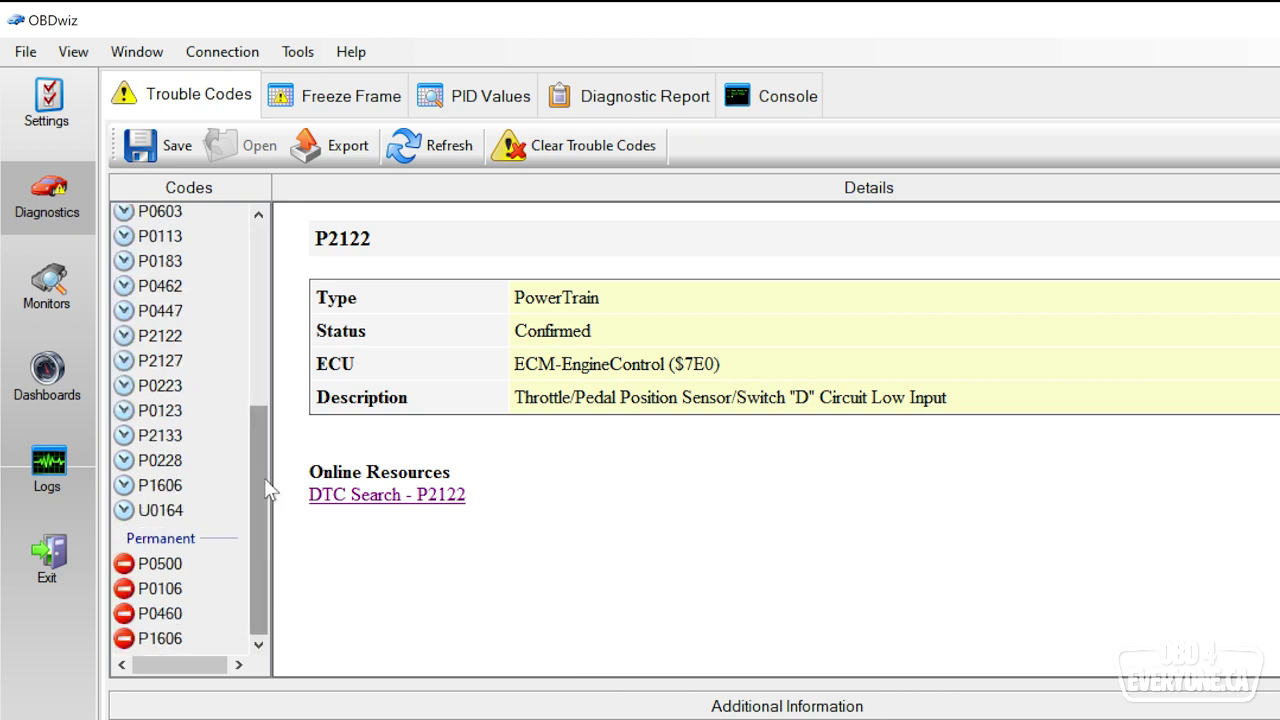
{"action": "scroll", "coordinate": [260, 237], "scroll_direction": "up", "scroll_amount": 5}
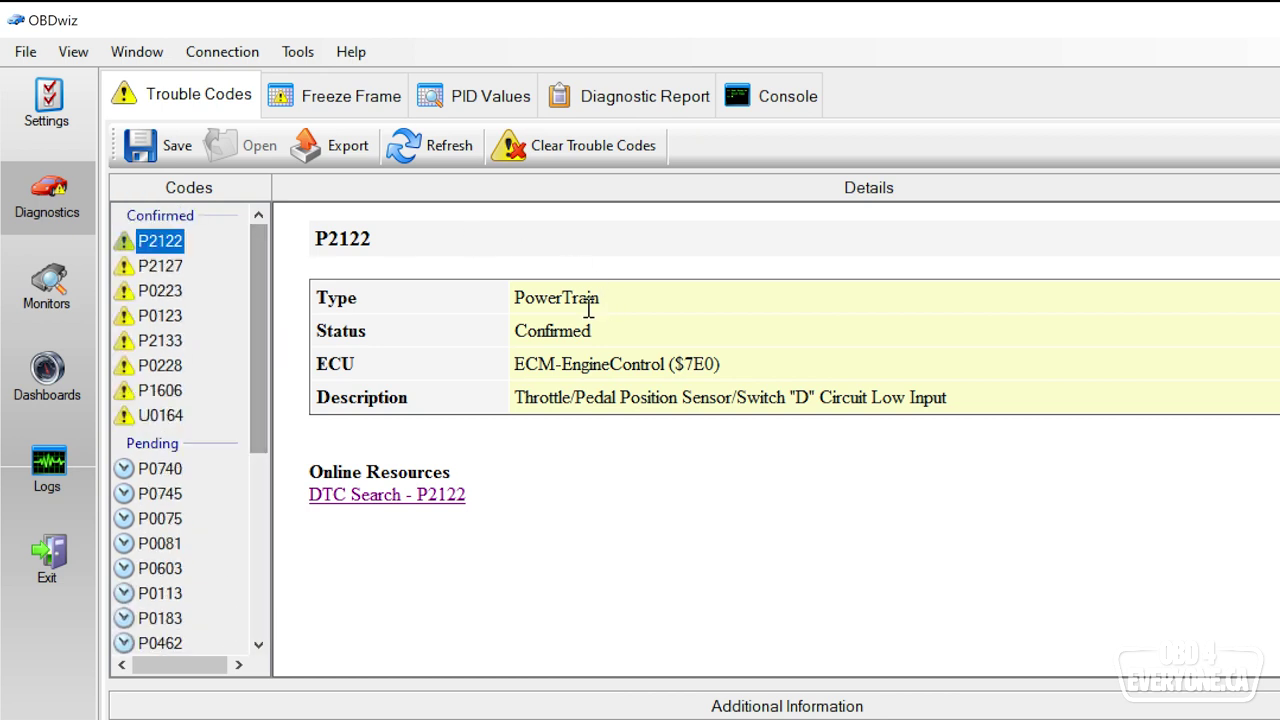
{"action": "left_click", "coordinate": [165, 291]}
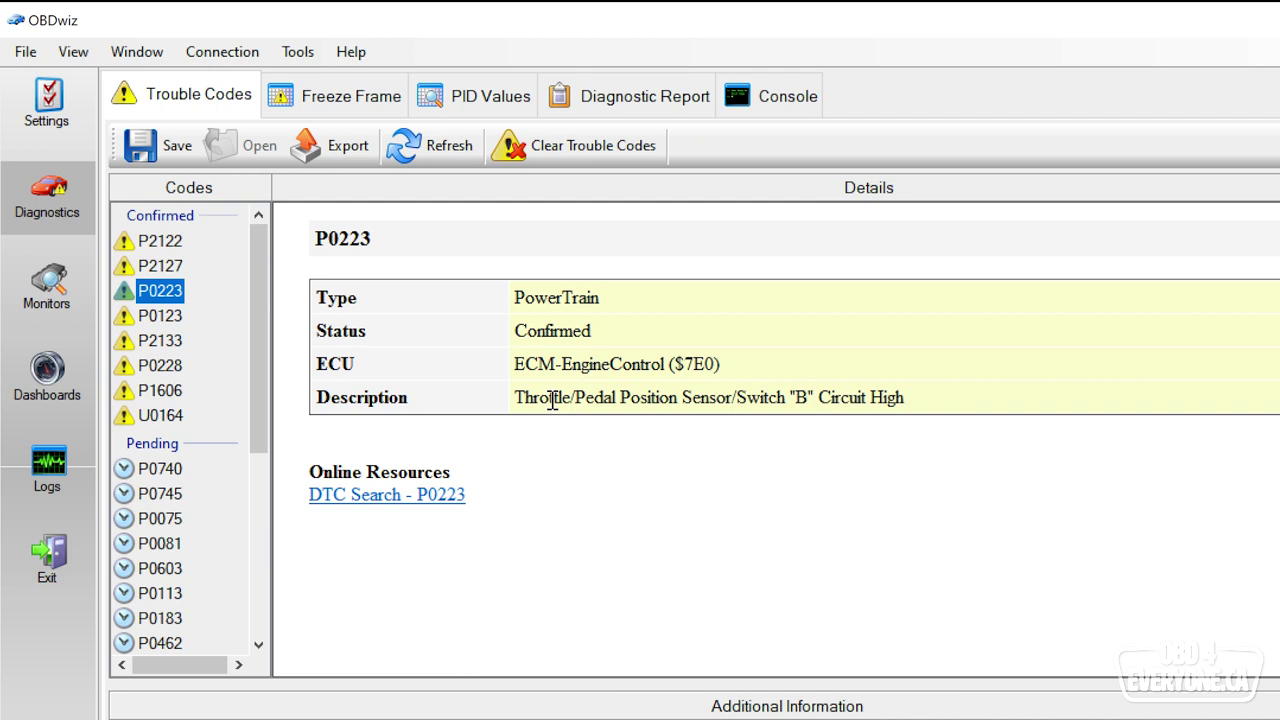
- Examine the freeze frame data with its associated trouble code, and look through the live PID values
{"action": "left_click", "coordinate": [326, 98]}
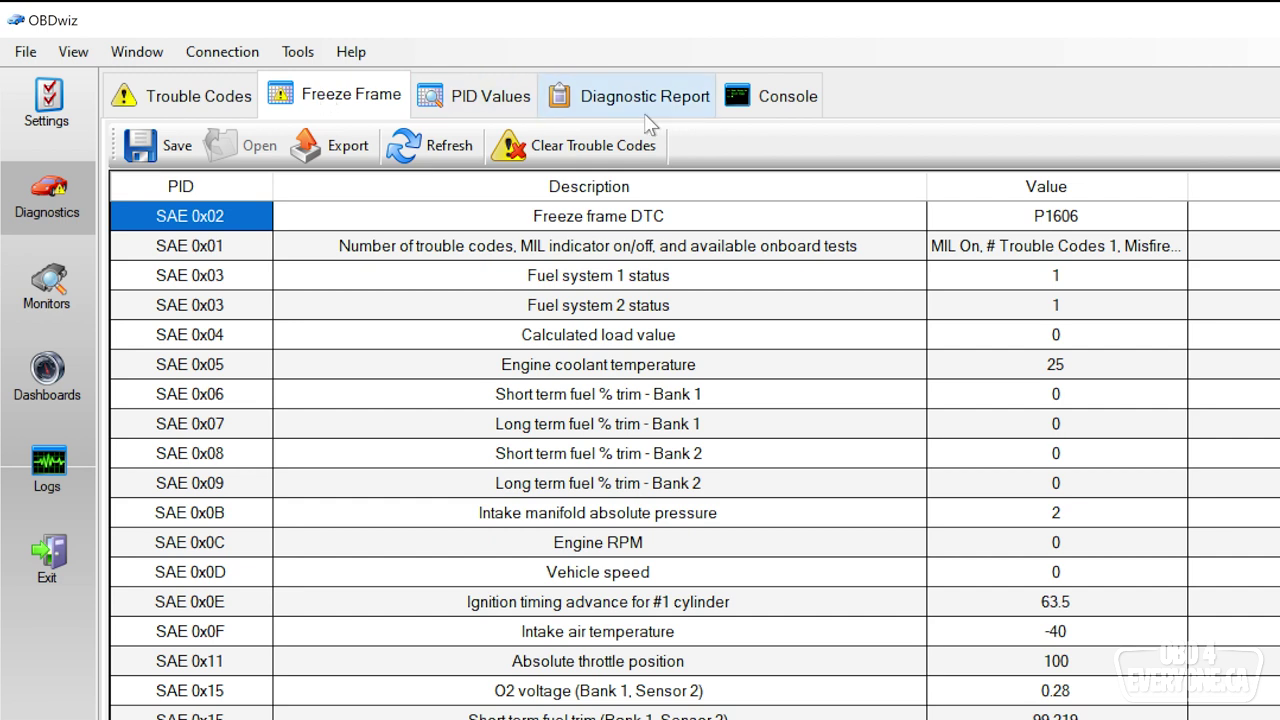
{"action": "left_click", "coordinate": [1058, 220]}
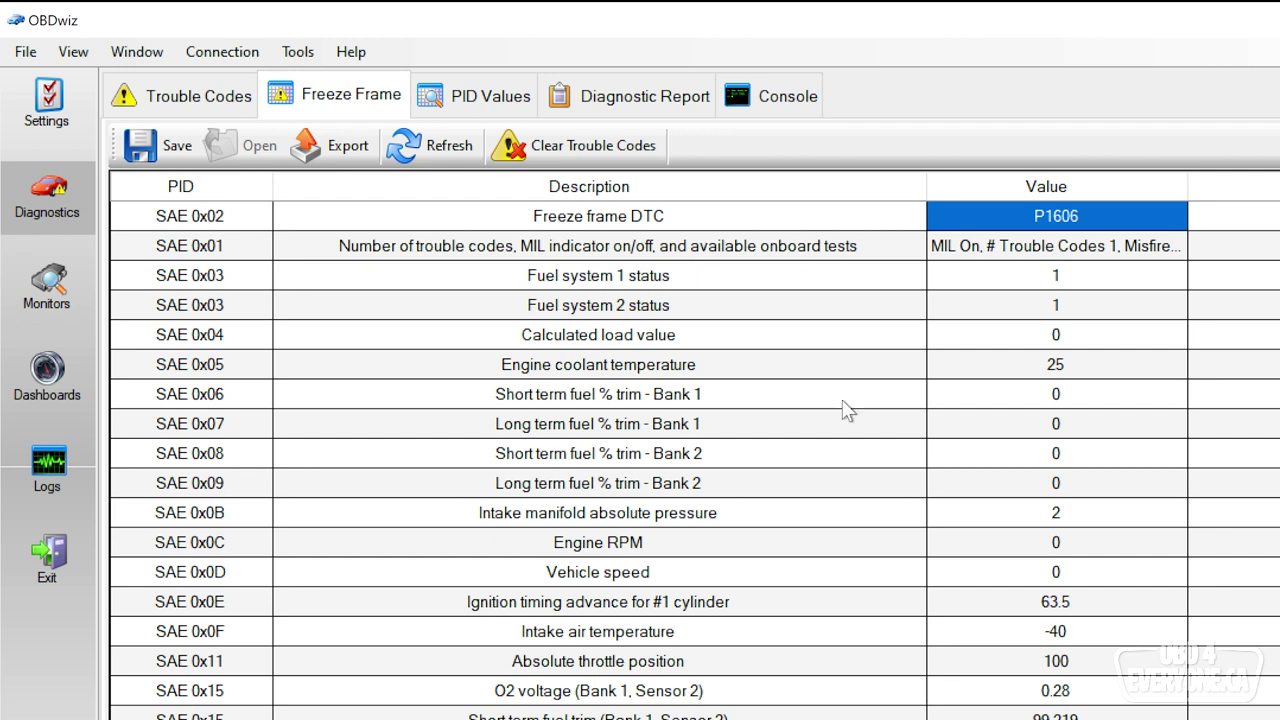
{"action": "left_click", "coordinate": [488, 100]}
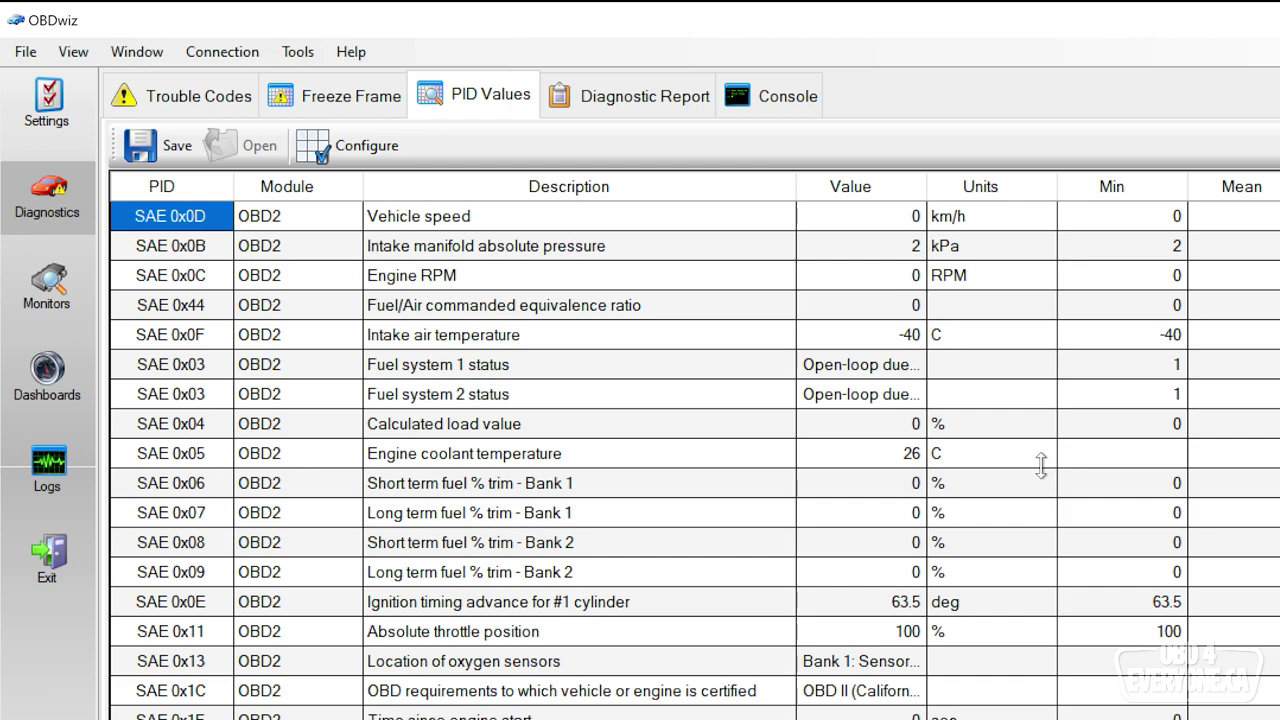
{"action": "scroll", "coordinate": [1041, 465], "scroll_direction": "down", "scroll_amount": 6}
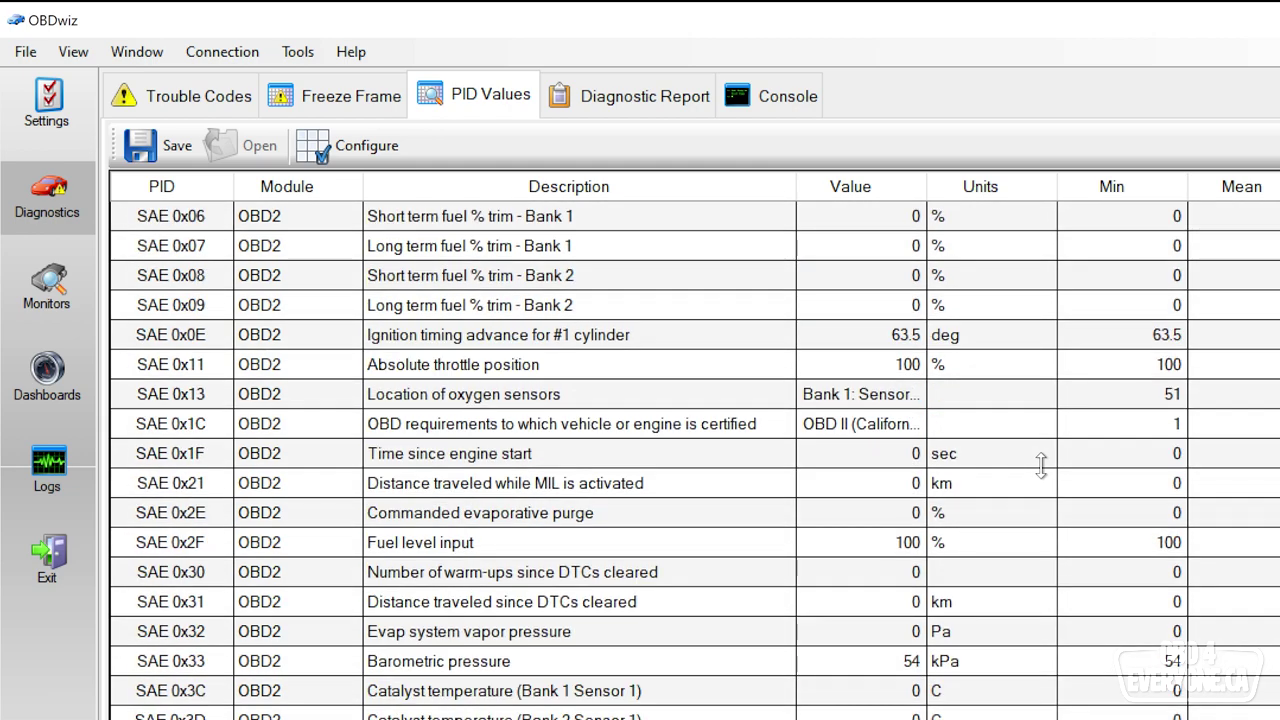
{"action": "scroll", "coordinate": [1041, 465], "scroll_direction": "up", "scroll_amount": 6}
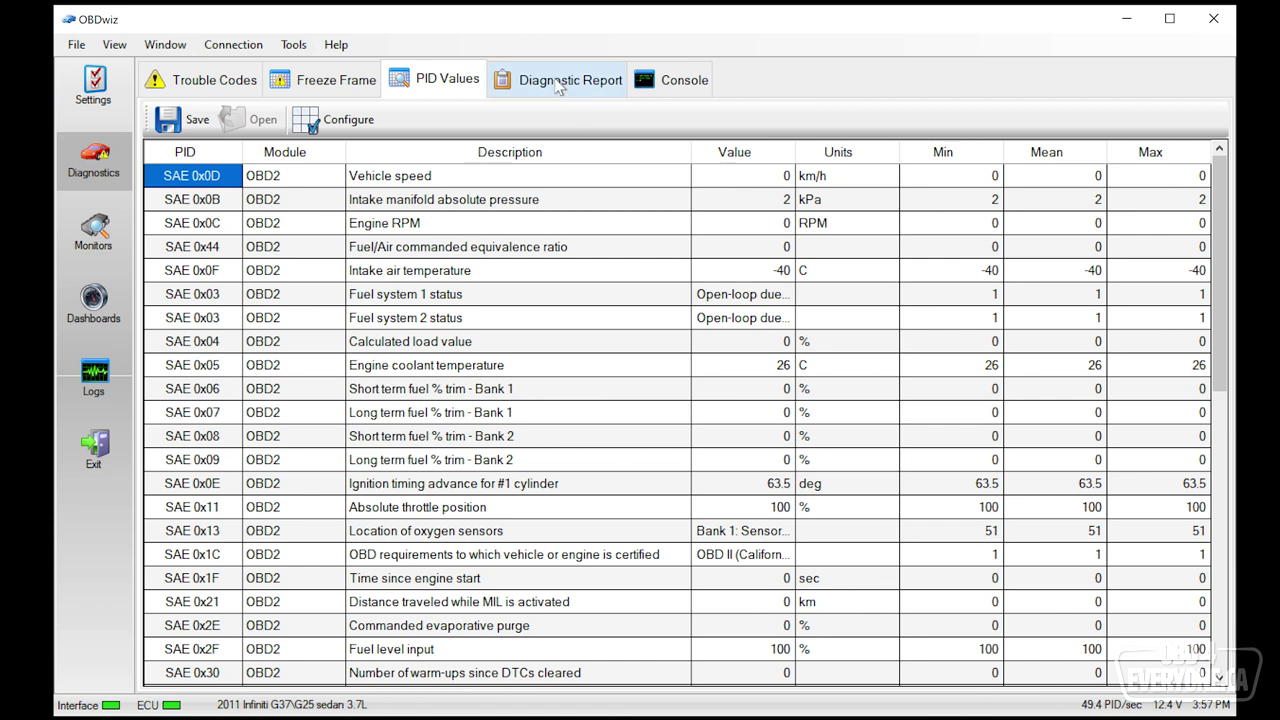
- Bring up the diagnostic report and examine its vehicle identification details and monitor status section
{"action": "left_click", "coordinate": [559, 85]}
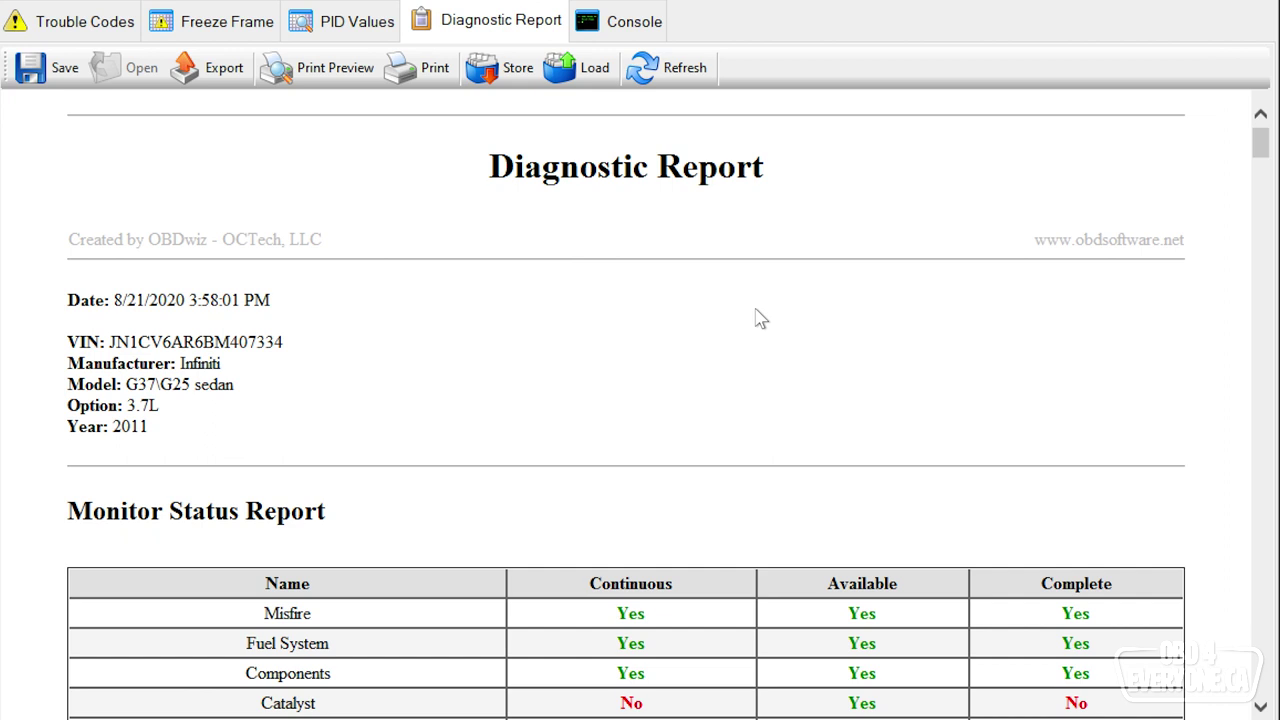
{"action": "scroll", "coordinate": [760, 318], "scroll_direction": "down", "scroll_amount": 3}
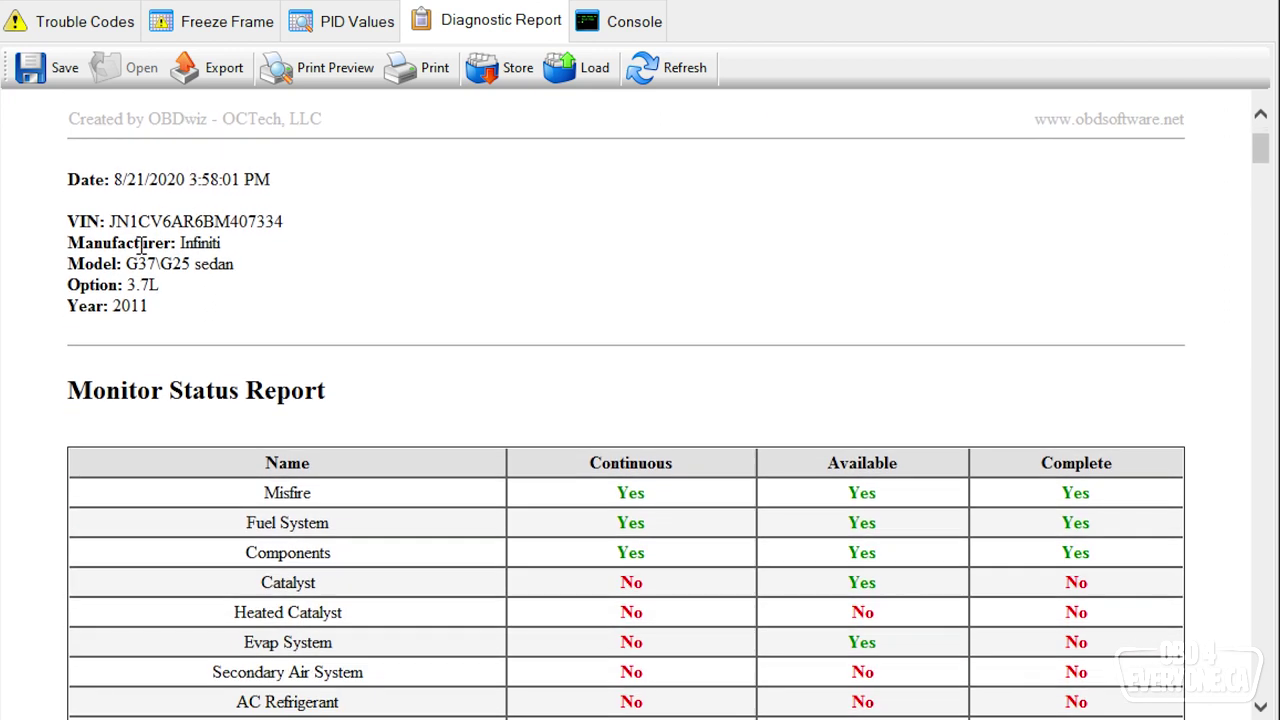
{"action": "double_click", "coordinate": [183, 221]}
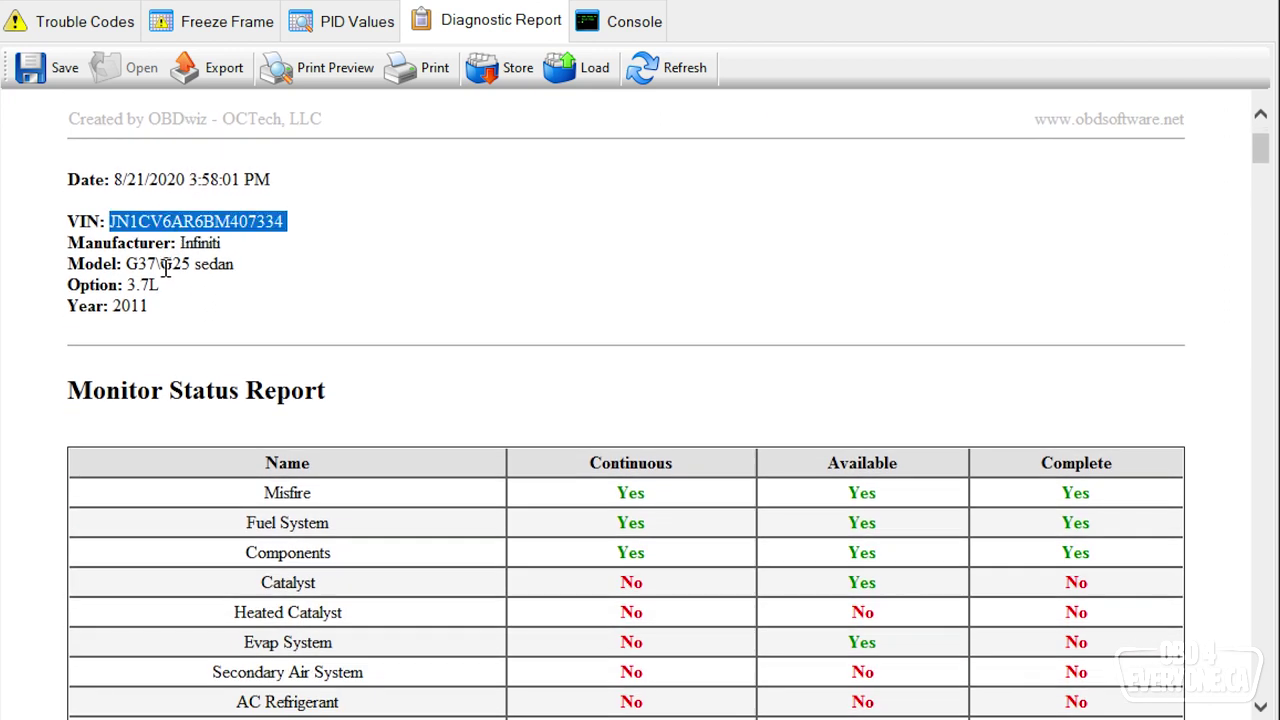
{"action": "scroll", "coordinate": [410, 283], "scroll_direction": "down", "scroll_amount": 6}
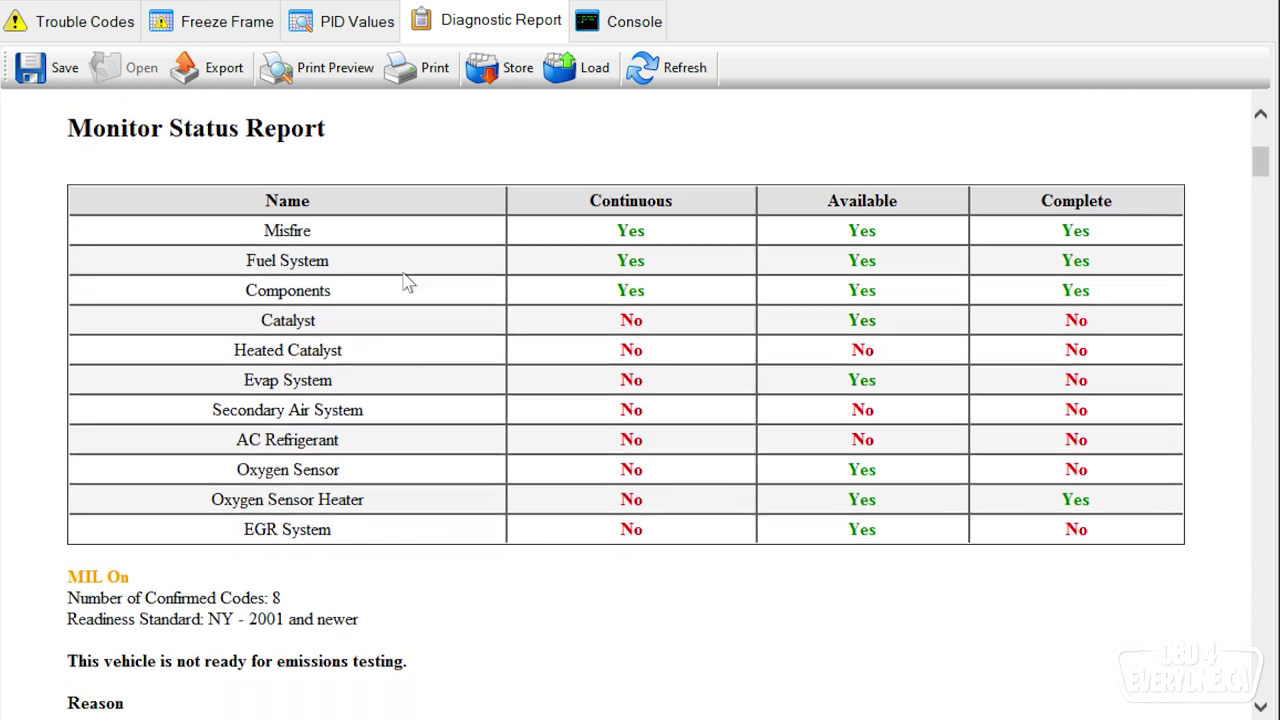
{"action": "scroll", "coordinate": [408, 282], "scroll_direction": "up", "scroll_amount": 1}
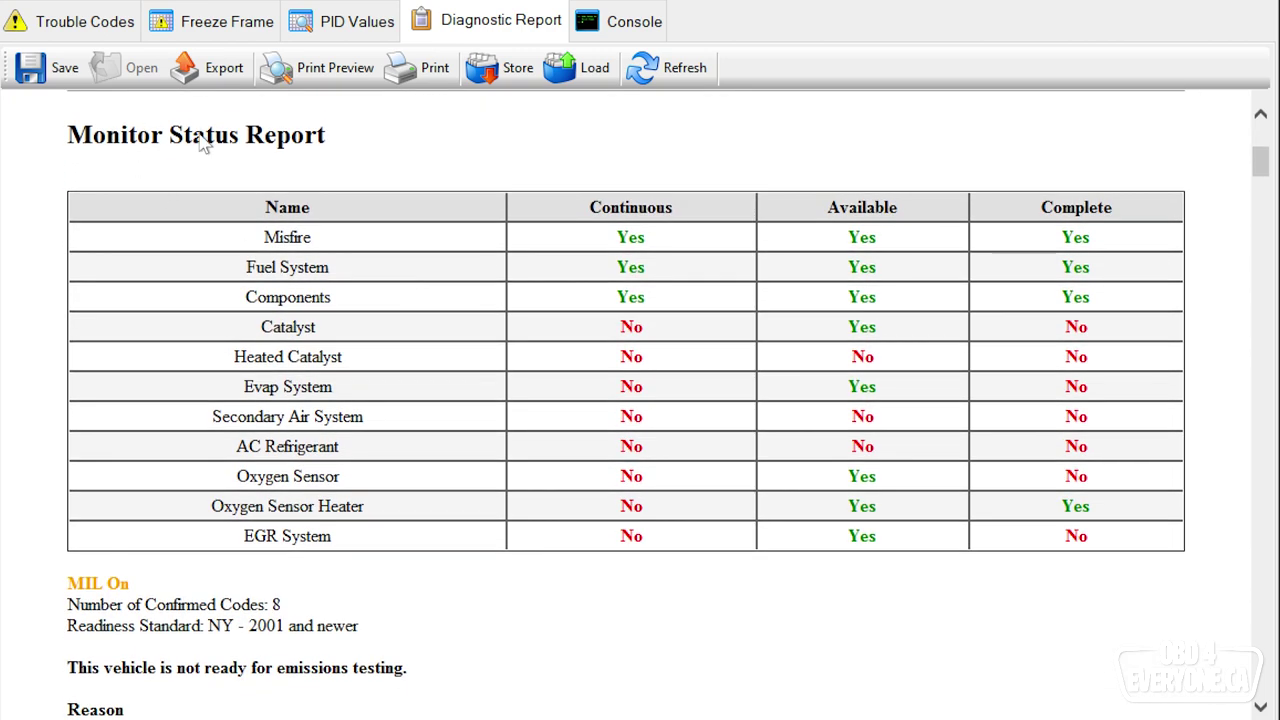
{"action": "double_click", "coordinate": [201, 136]}
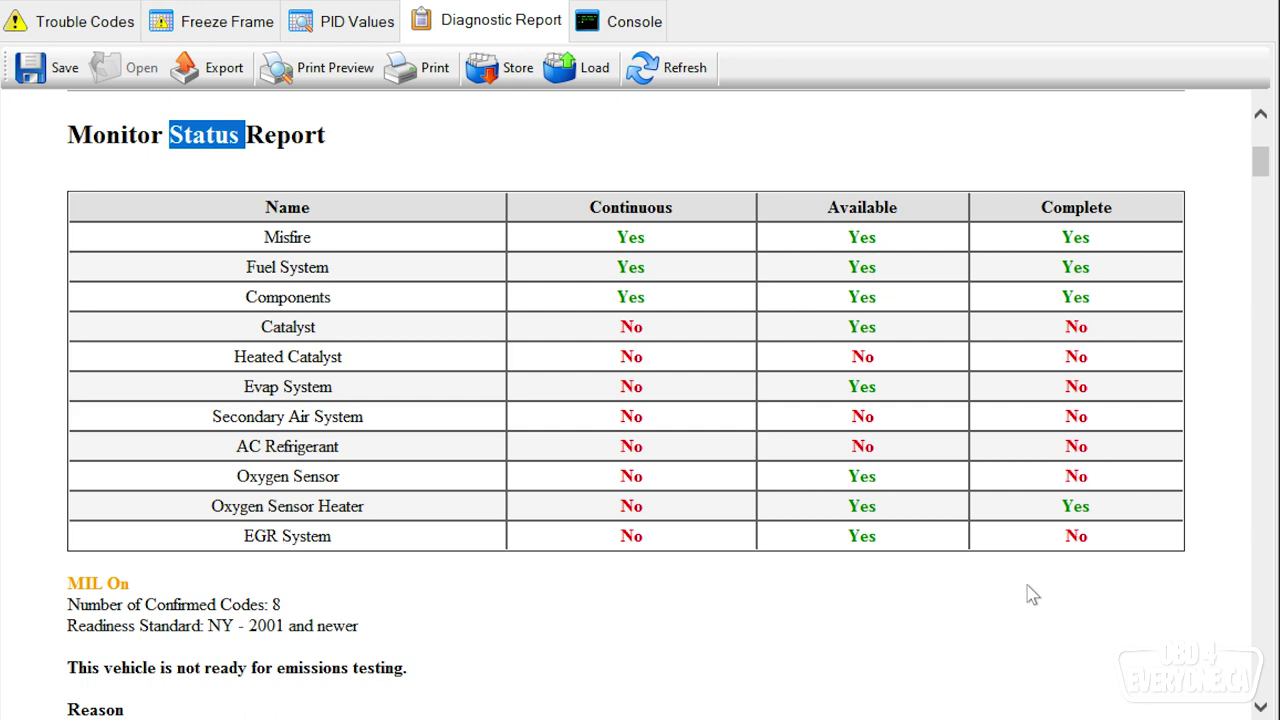
- Read through the emissions readiness reasons and the Trouble Code Report table in the diagnostic report
{"action": "scroll", "coordinate": [1032, 594], "scroll_direction": "down", "scroll_amount": 6}
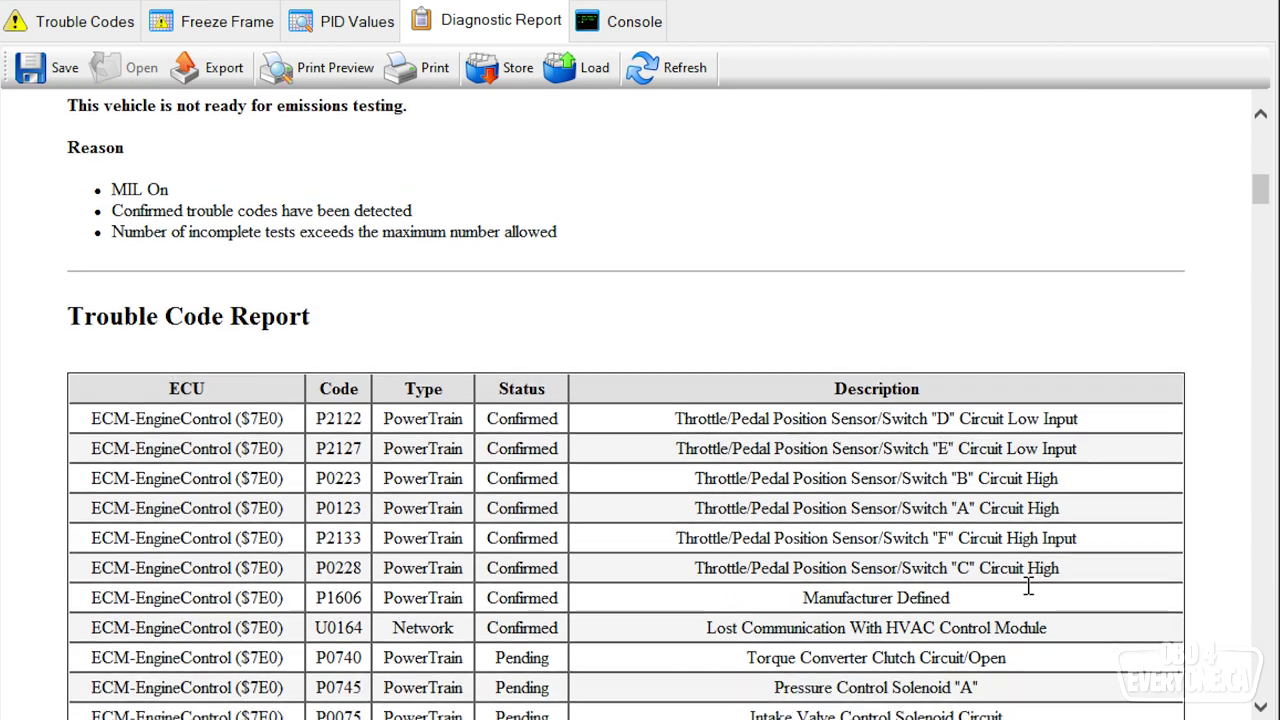
{"action": "scroll", "coordinate": [1028, 586], "scroll_direction": "down", "scroll_amount": 2}
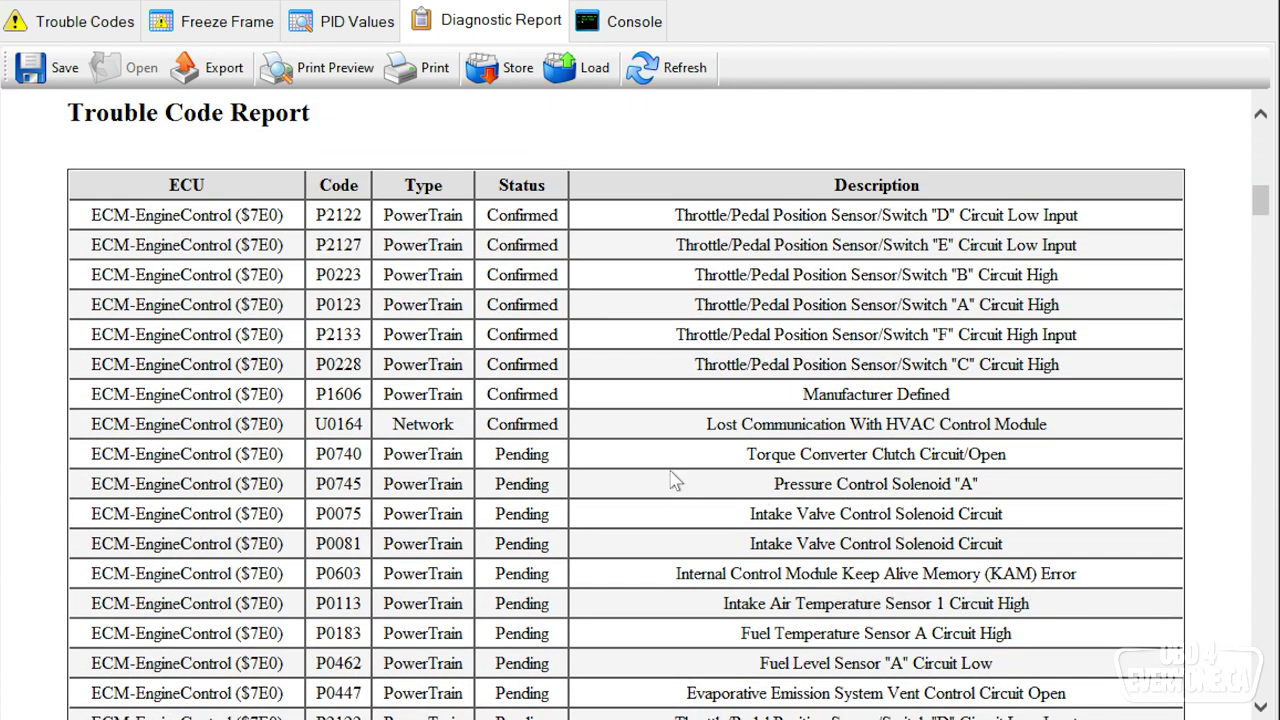
{"action": "scroll", "coordinate": [675, 482], "scroll_direction": "down", "scroll_amount": 7}
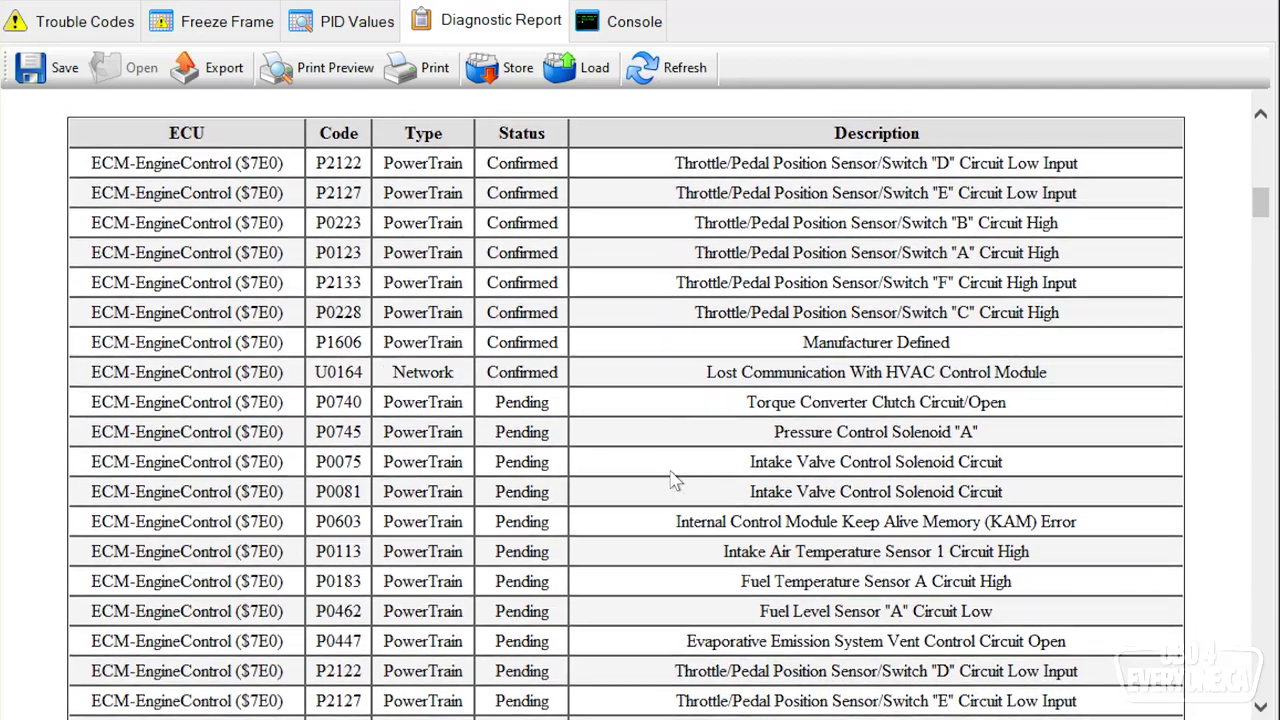
{"action": "scroll", "coordinate": [672, 472], "scroll_direction": "down", "scroll_amount": 2}
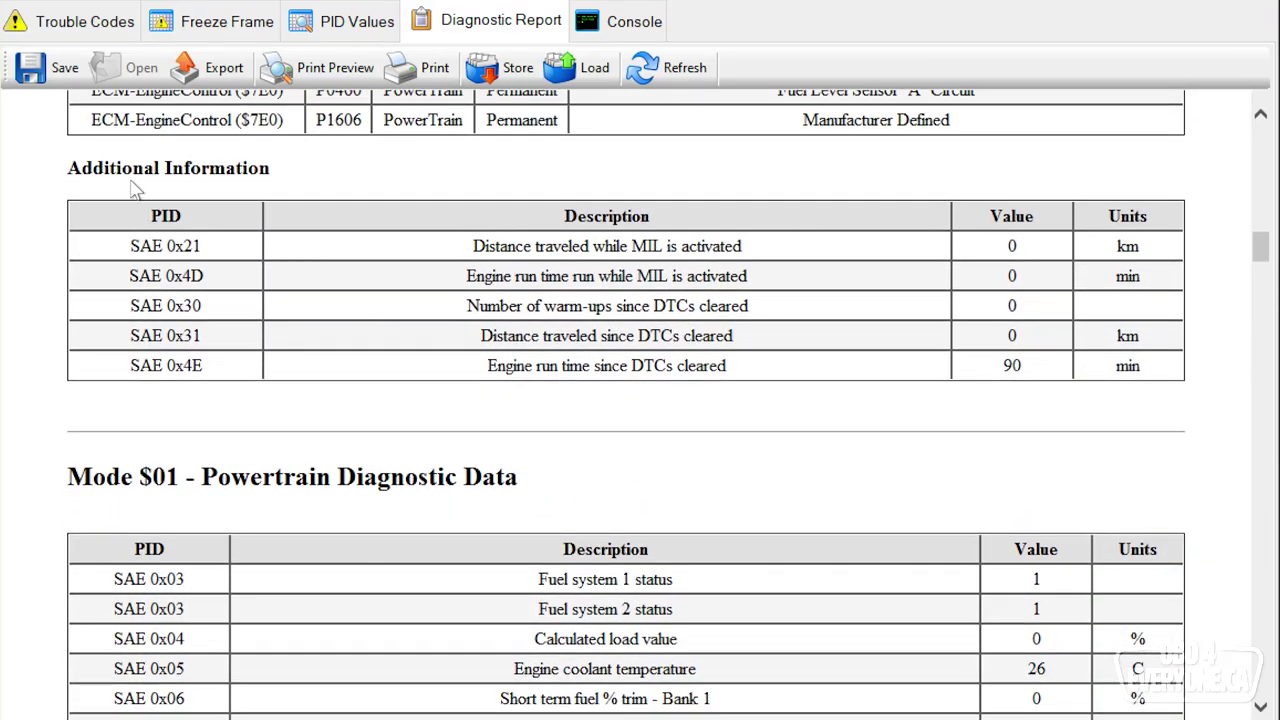
- Examine the report's Additional Information entries on distance and run time with MIL activated and warm-ups since DTCs cleared
{"action": "double_click", "coordinate": [140, 170]}
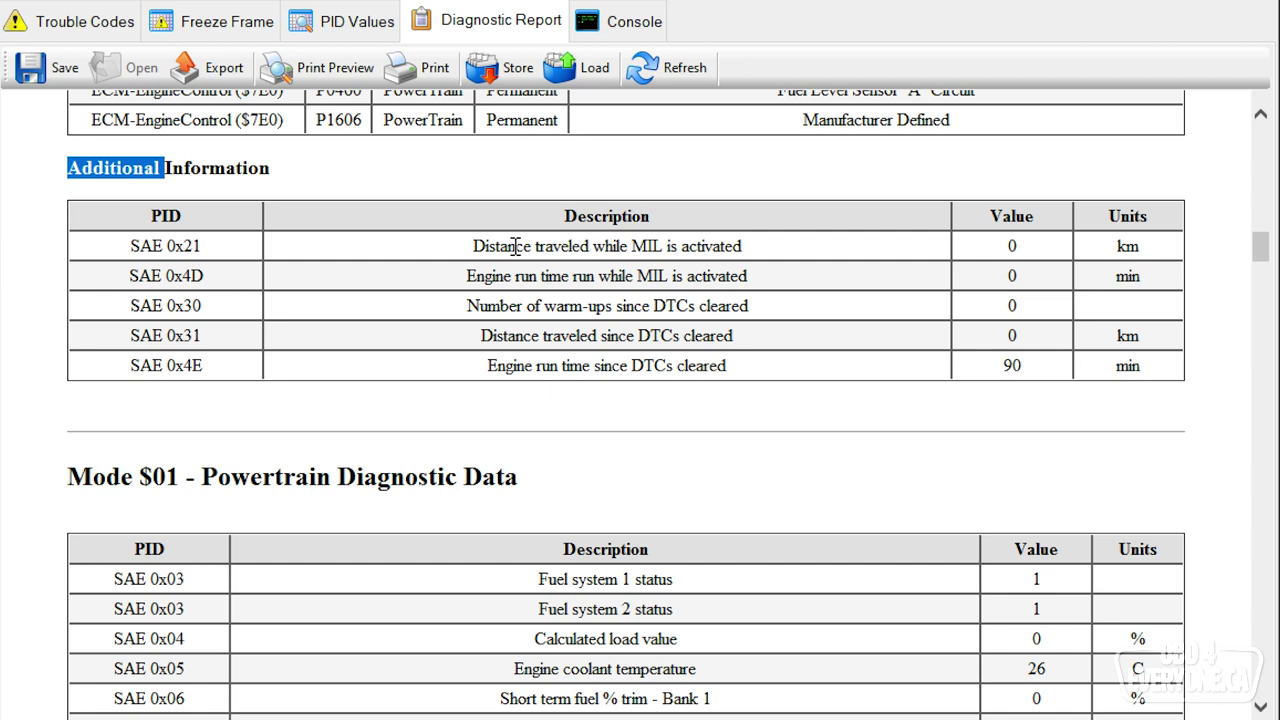
{"action": "double_click", "coordinate": [515, 246]}
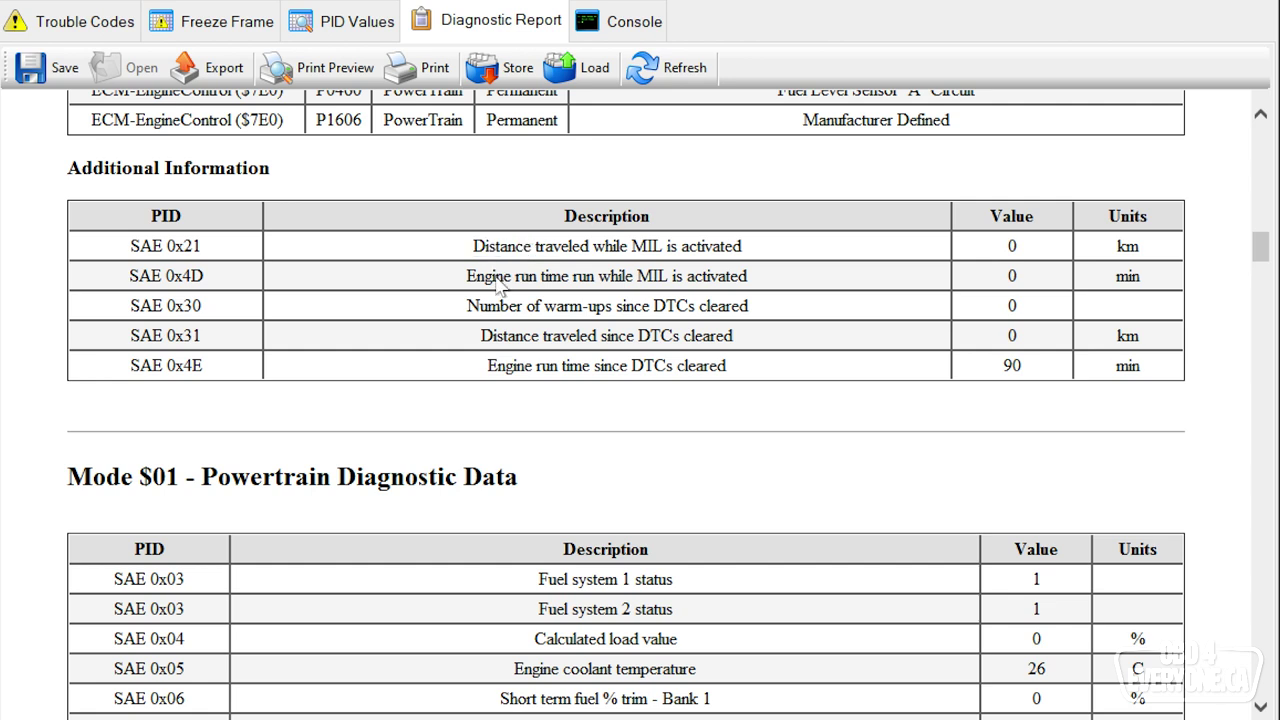
{"action": "double_click", "coordinate": [497, 277]}
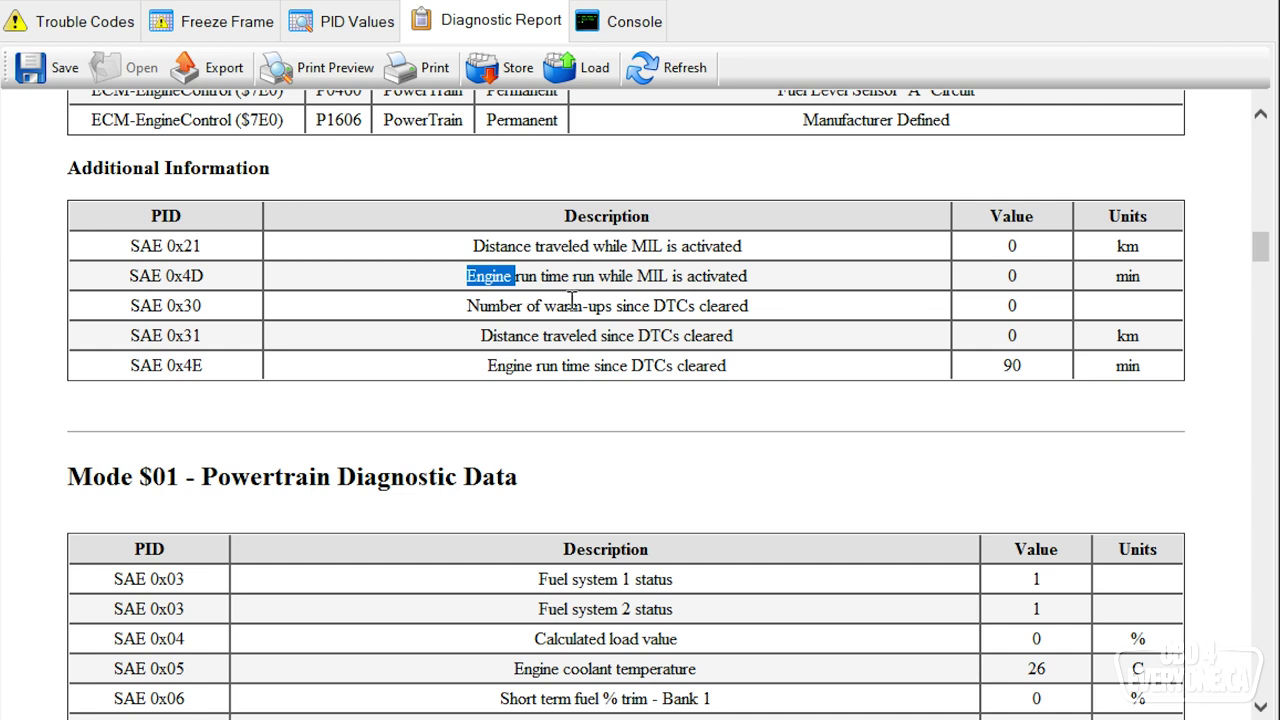
{"action": "left_click", "coordinate": [638, 302]}
{"action": "double_click", "coordinate": [672, 307]}
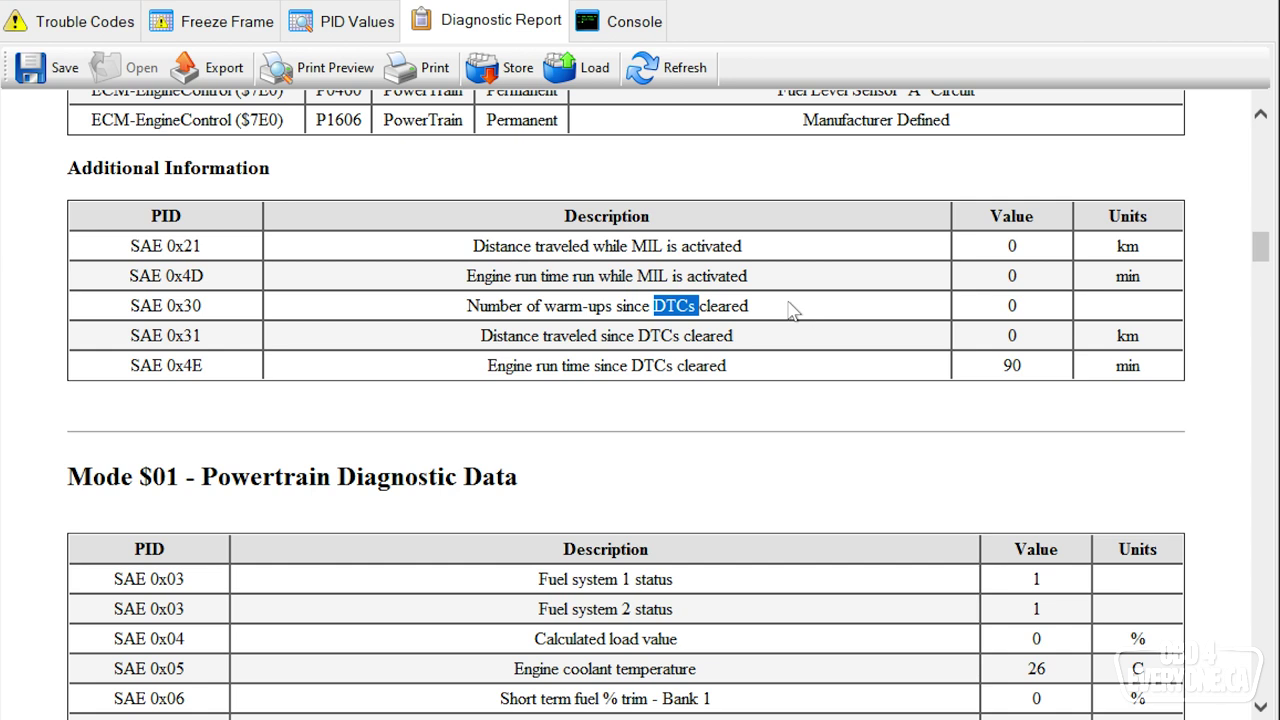
- Read the Additional Information entries for distance traveled and engine run time since DTCs cleared
{"action": "double_click", "coordinate": [508, 338]}
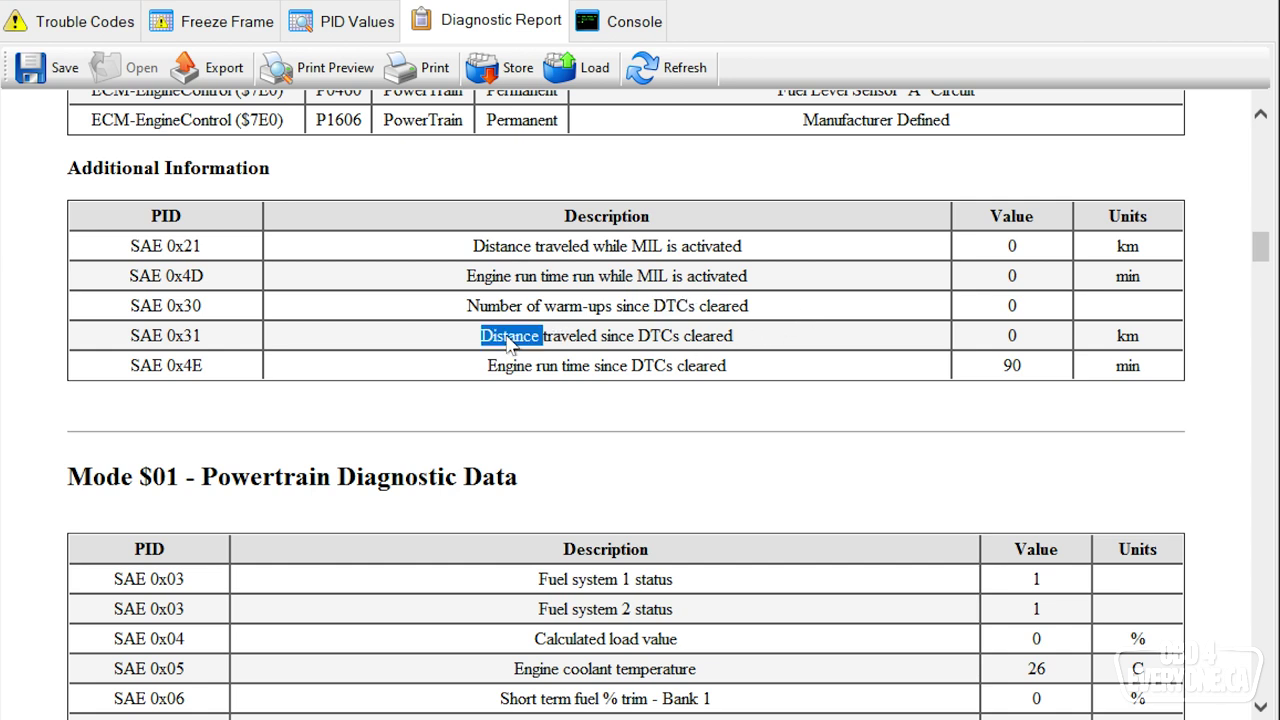
{"action": "double_click", "coordinate": [577, 367]}
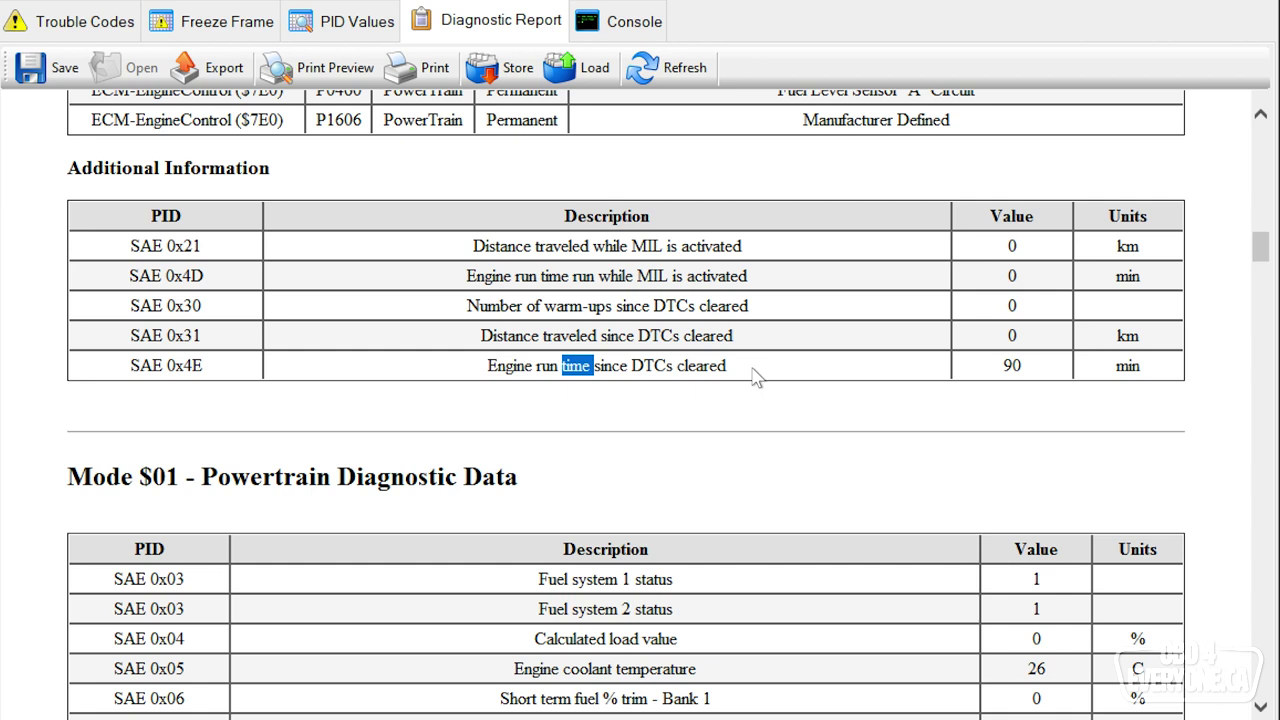
{"action": "scroll", "coordinate": [755, 376], "scroll_direction": "down", "scroll_amount": 1}
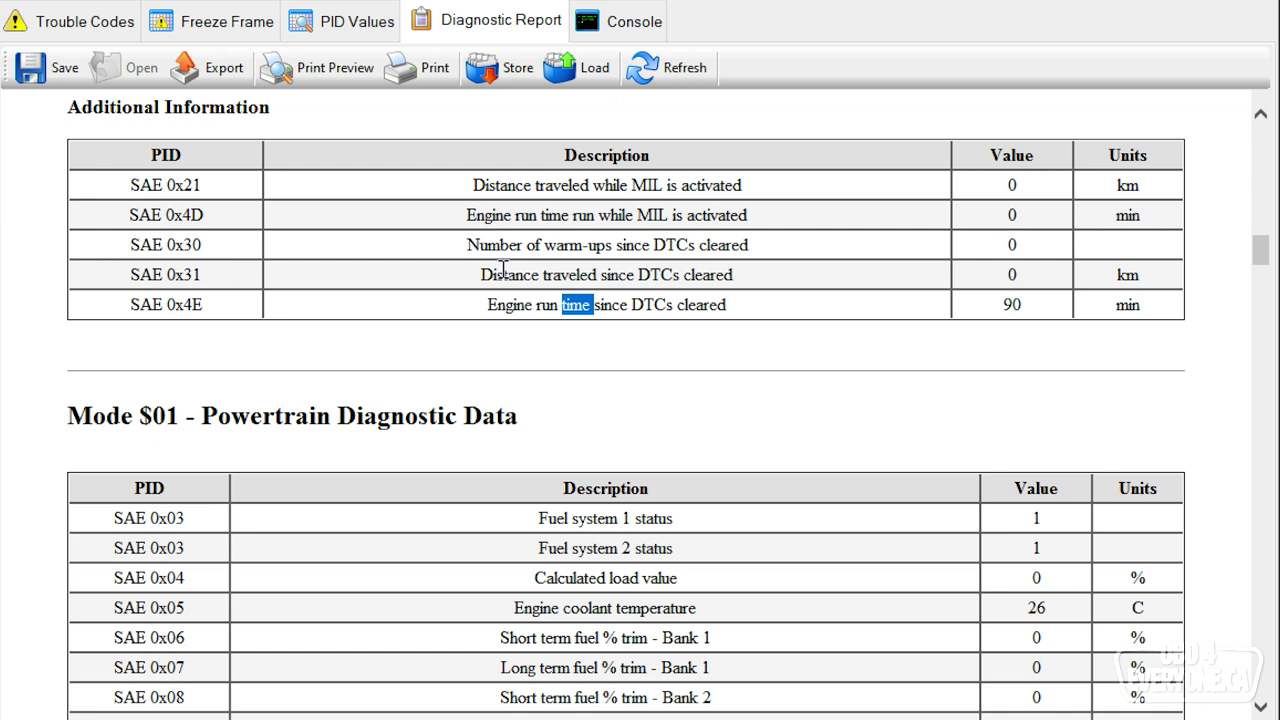
- Look through the Mode $01 Powertrain Diagnostic Data table in the diagnostic report
{"action": "scroll", "coordinate": [506, 274], "scroll_direction": "down", "scroll_amount": 5}
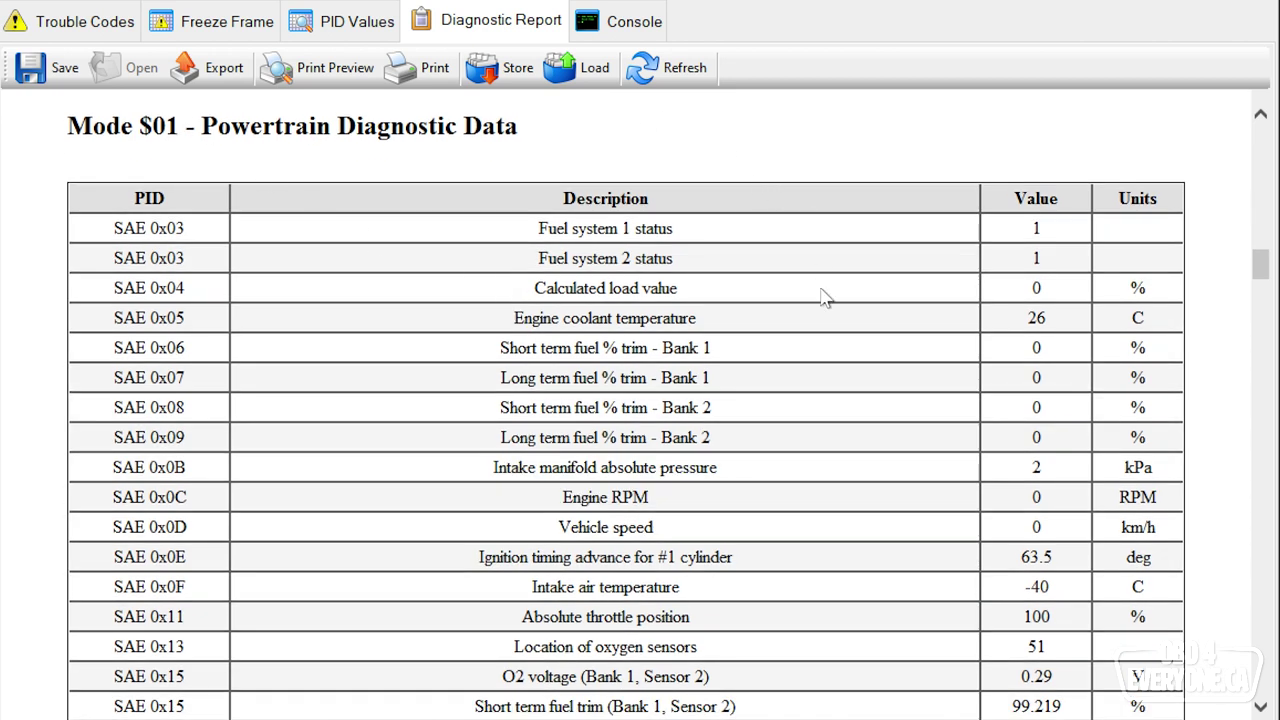
{"action": "scroll", "coordinate": [822, 296], "scroll_direction": "down", "scroll_amount": 17}
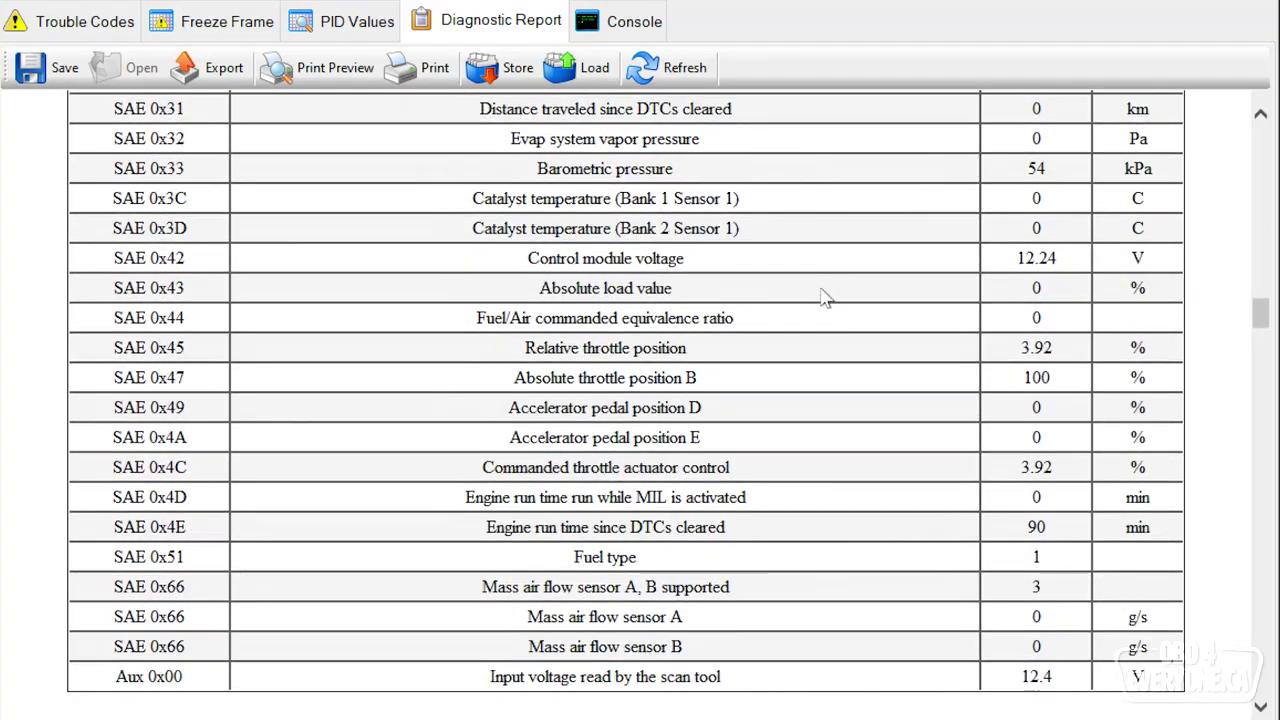
{"action": "scroll", "coordinate": [822, 296], "scroll_direction": "down", "scroll_amount": 4}
{"action": "scroll", "coordinate": [822, 296], "scroll_direction": "up", "scroll_amount": 8}
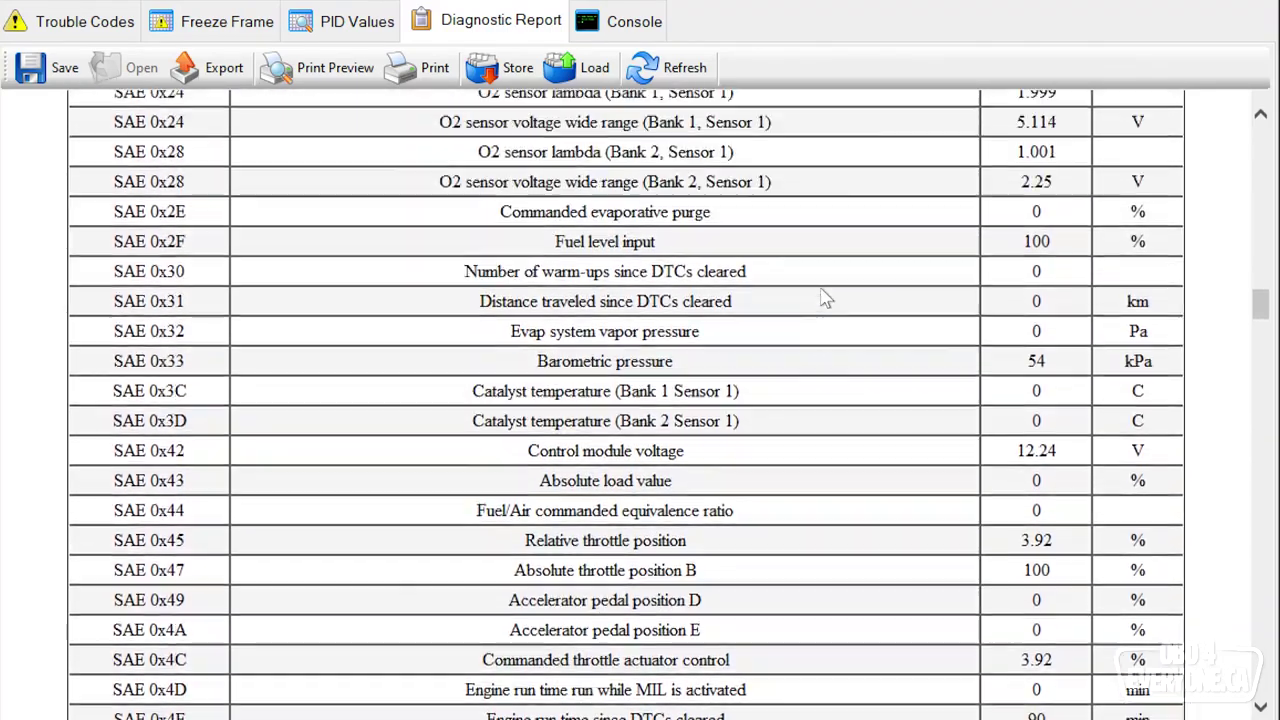
{"action": "scroll", "coordinate": [822, 296], "scroll_direction": "up", "scroll_amount": 5}
- Examine the Mode $02 Freeze Frame section, including the freeze frame DTC and its recorded sensor values
{"action": "scroll", "coordinate": [822, 296], "scroll_direction": "down", "scroll_amount": 12}
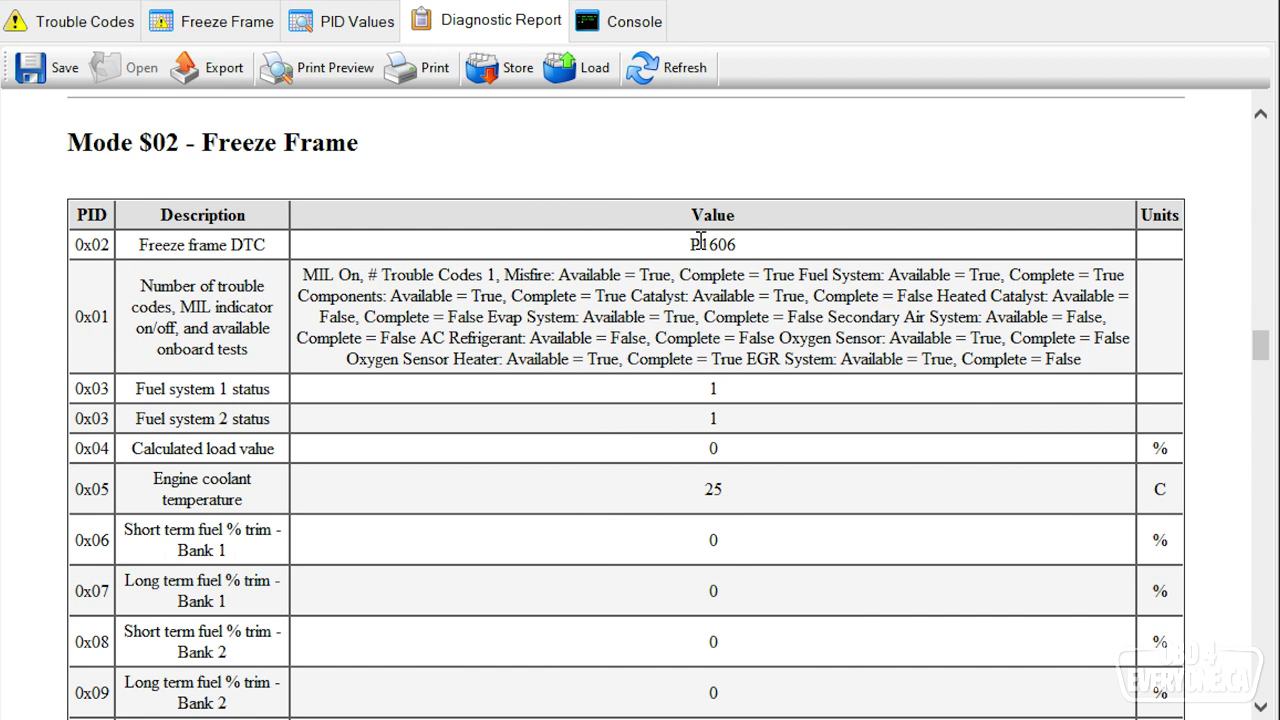
{"action": "double_click", "coordinate": [719, 247]}
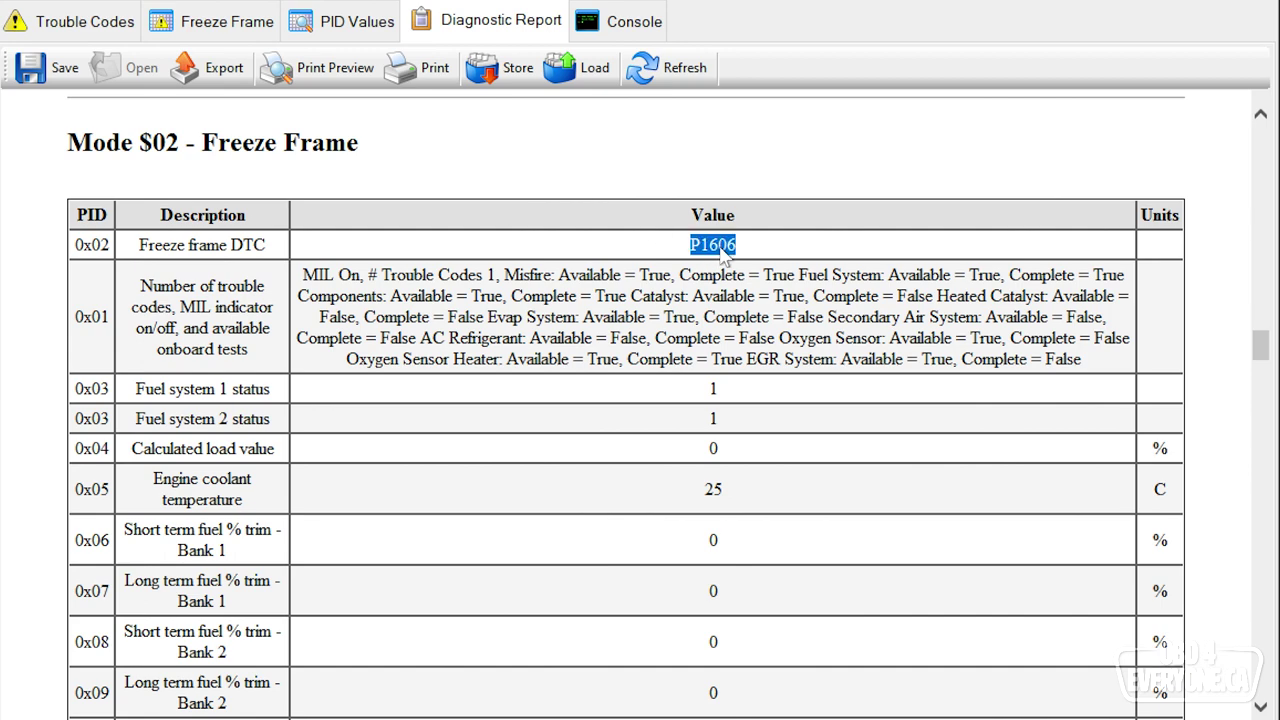
{"action": "scroll", "coordinate": [866, 471], "scroll_direction": "down", "scroll_amount": 3}
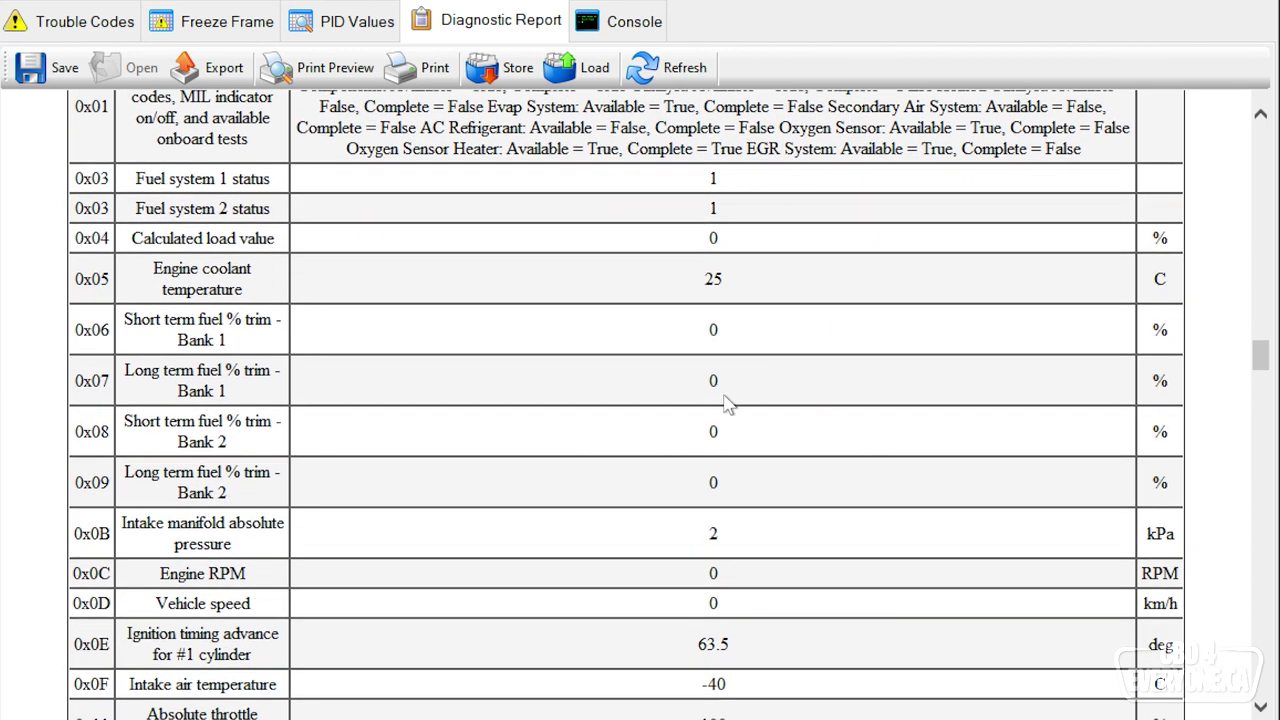
{"action": "scroll", "coordinate": [715, 497], "scroll_direction": "down", "scroll_amount": 12}
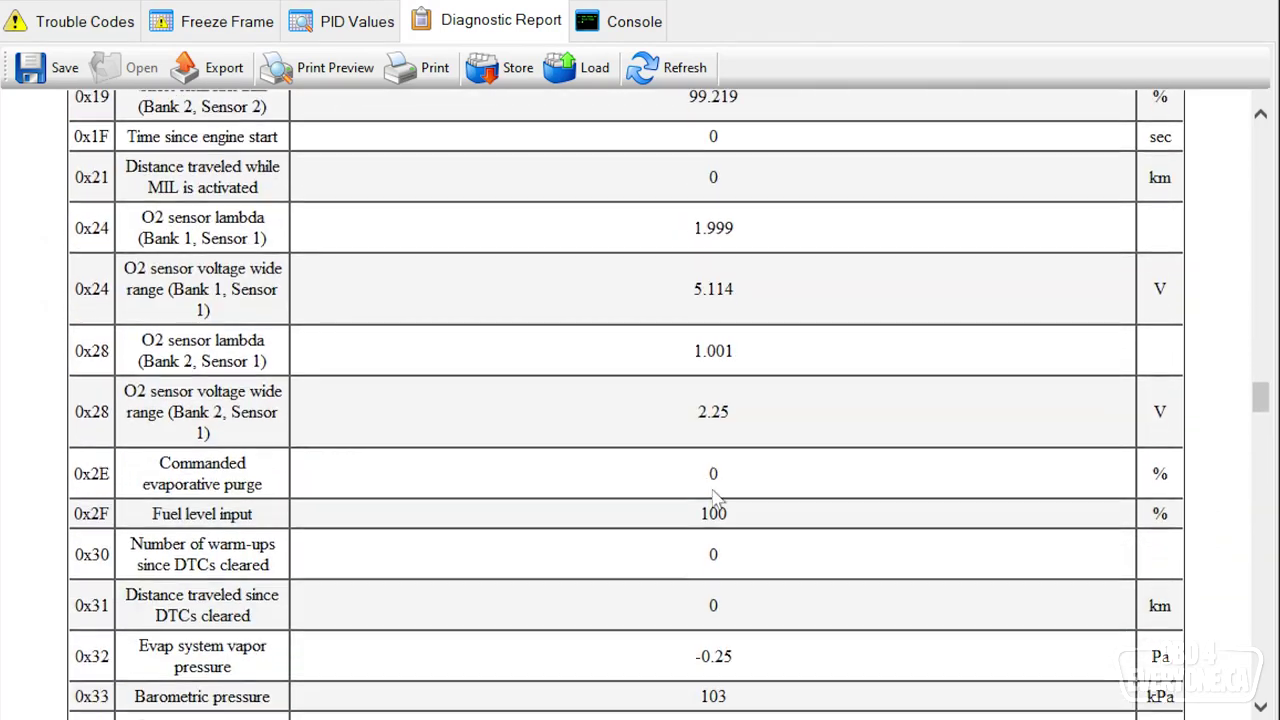
{"action": "scroll", "coordinate": [715, 497], "scroll_direction": "down", "scroll_amount": 15}
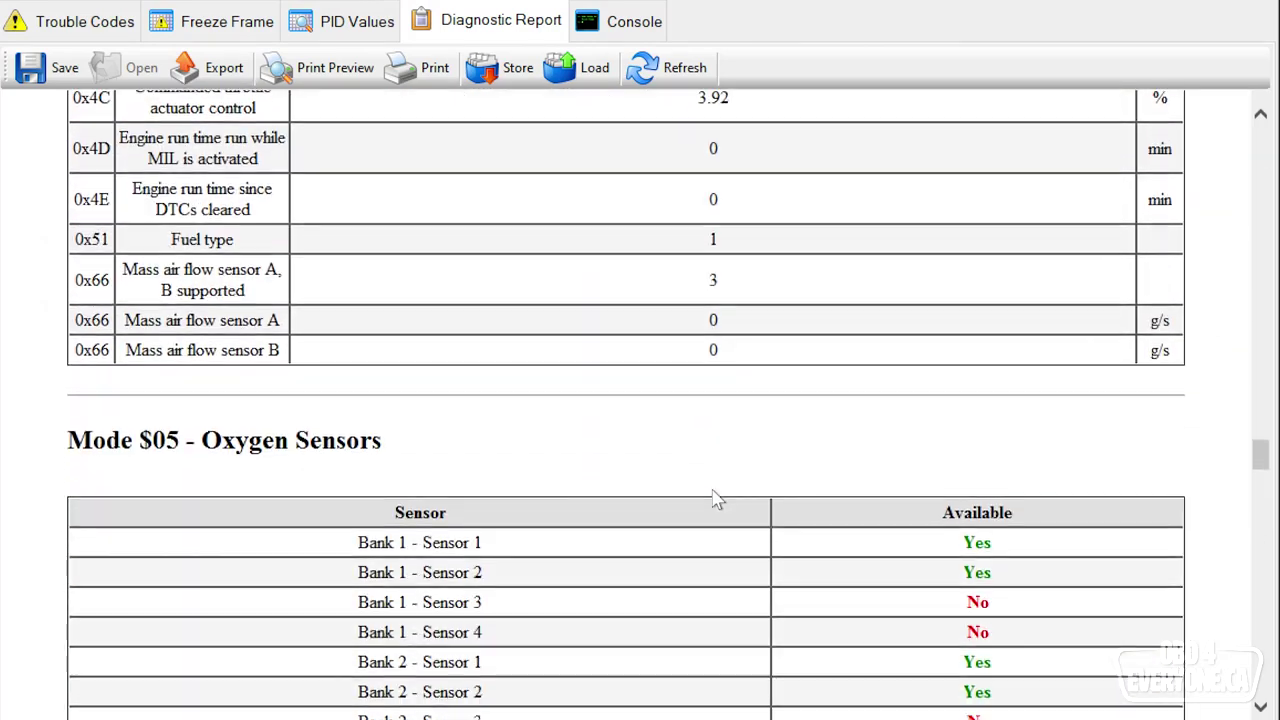
- Check the Mode $05 oxygen sensor availability and the Mode $06 on-board monitoring results, including the EVAP Monitor (0.020") TID $81 entry
{"action": "scroll", "coordinate": [715, 497], "scroll_direction": "down", "scroll_amount": 4}
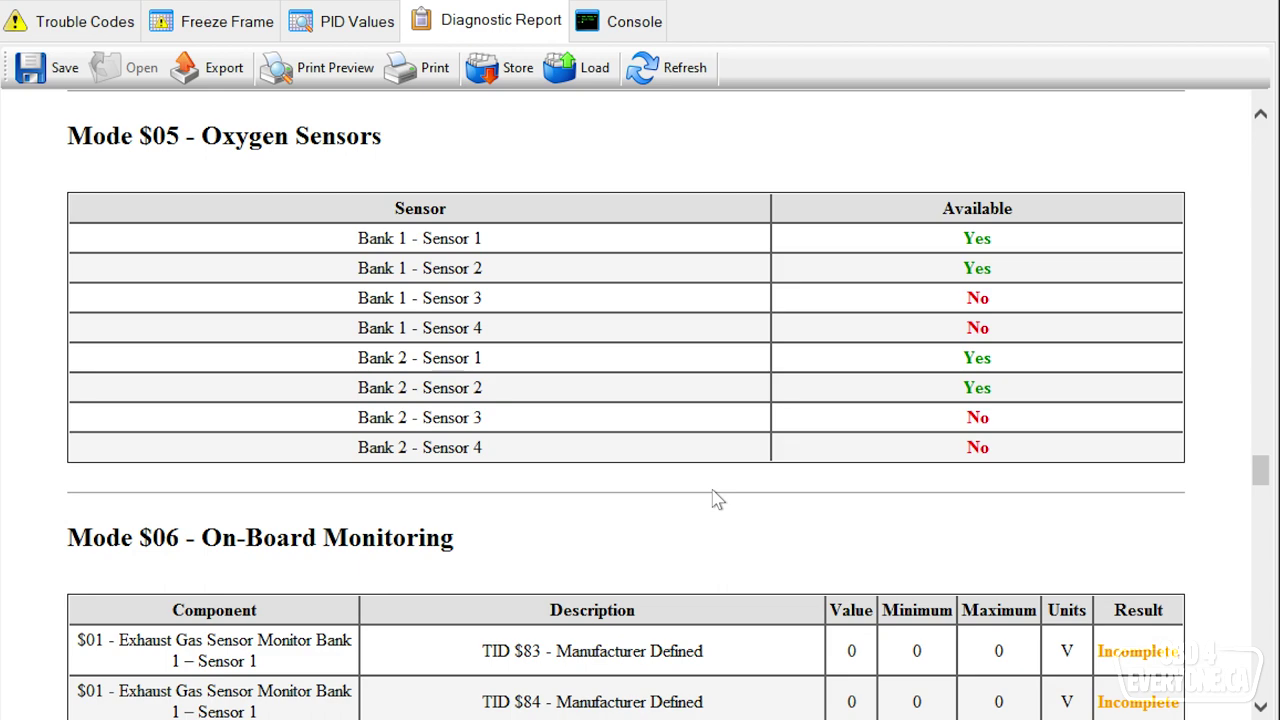
{"action": "scroll", "coordinate": [716, 500], "scroll_direction": "down", "scroll_amount": 5}
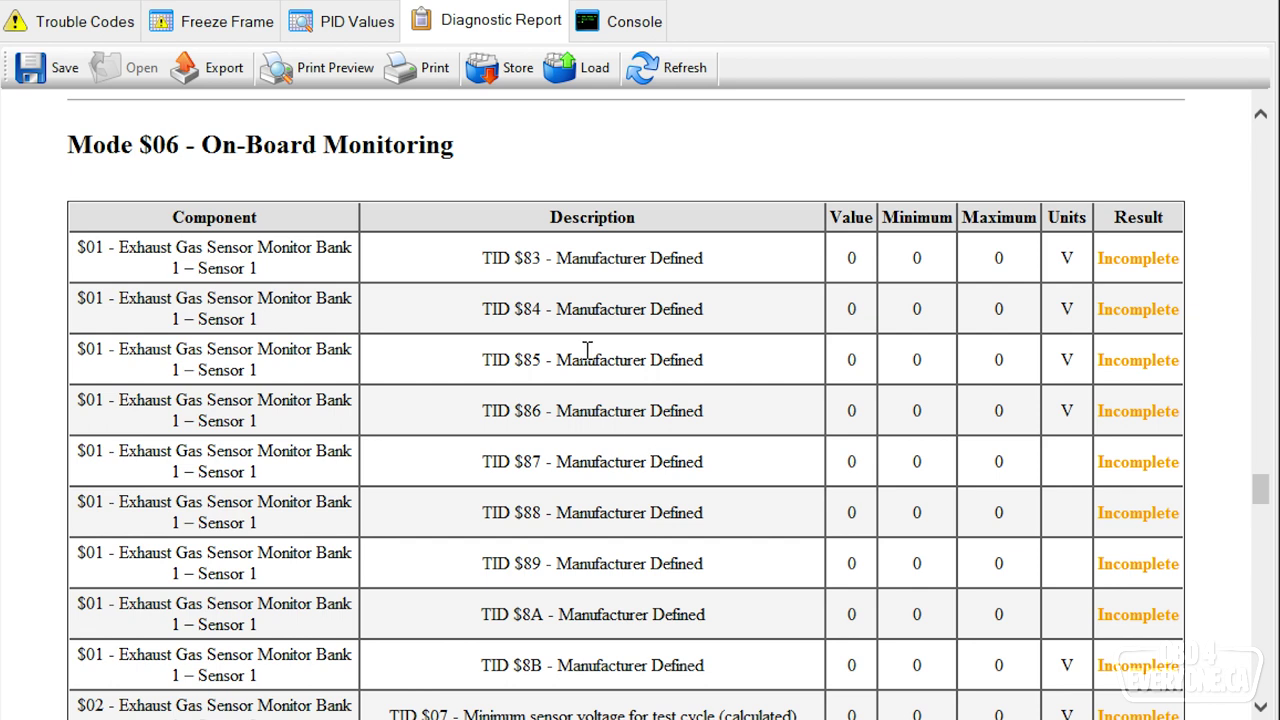
{"action": "left_click_drag", "start_coordinate": [65, 148], "coordinate": [182, 148]}
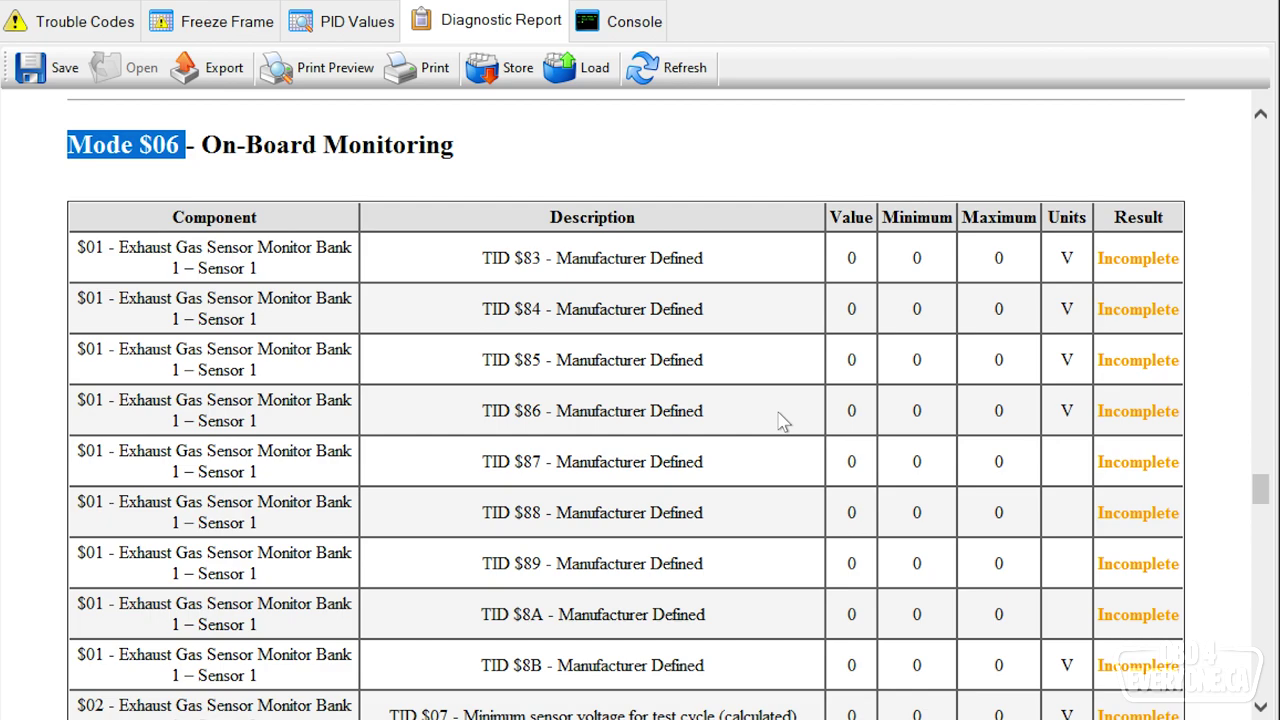
{"action": "scroll", "coordinate": [783, 421], "scroll_direction": "down", "scroll_amount": 15}
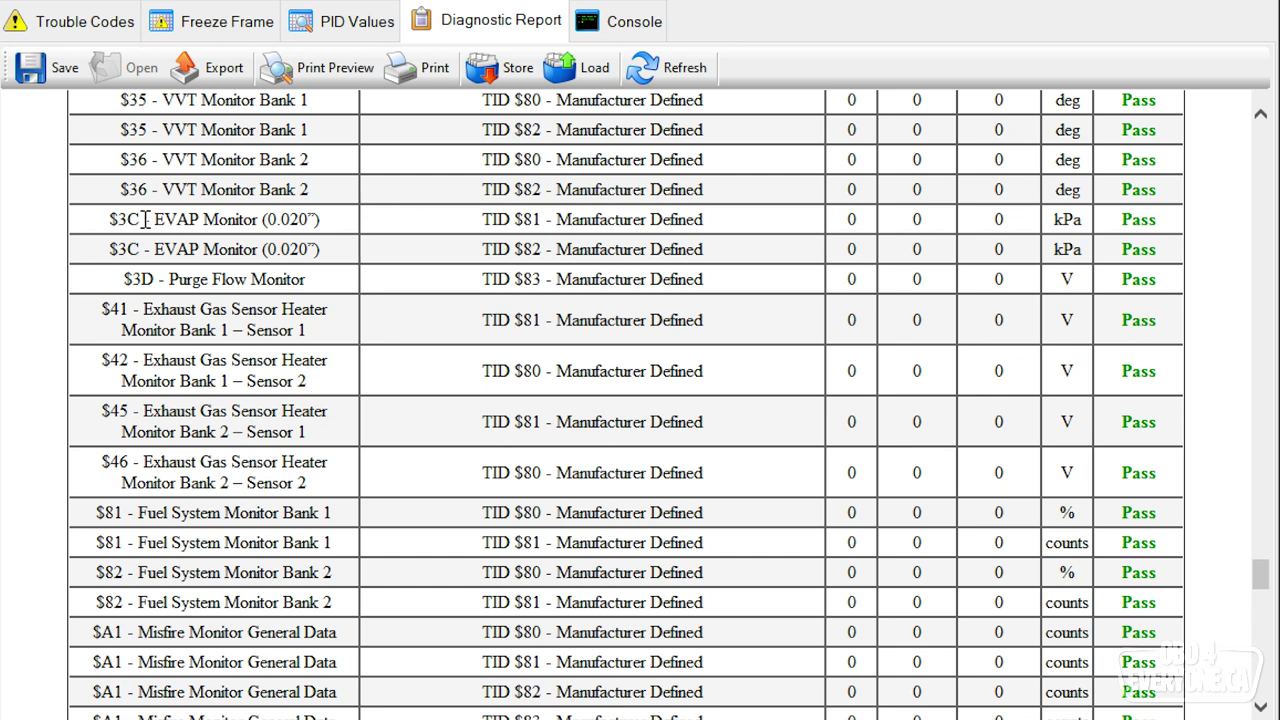
{"action": "left_click_drag", "start_coordinate": [143, 219], "coordinate": [329, 217]}
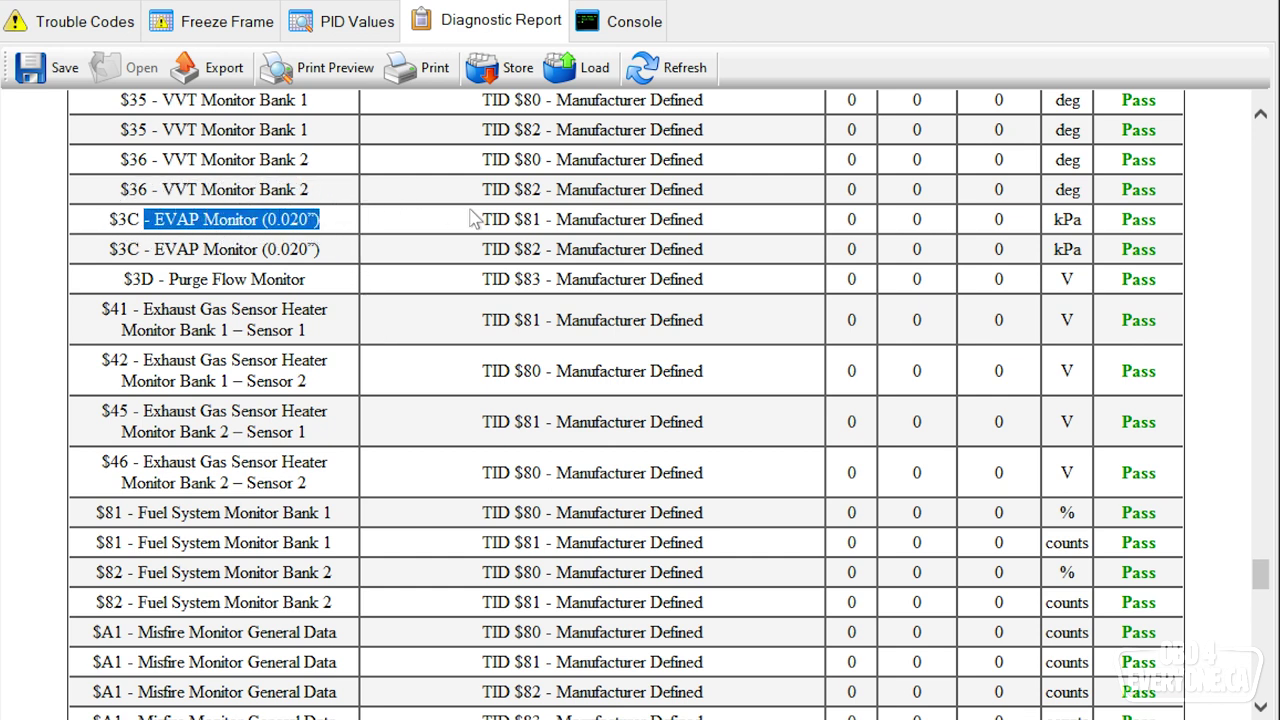
{"action": "left_click_drag", "start_coordinate": [484, 219], "coordinate": [697, 216]}
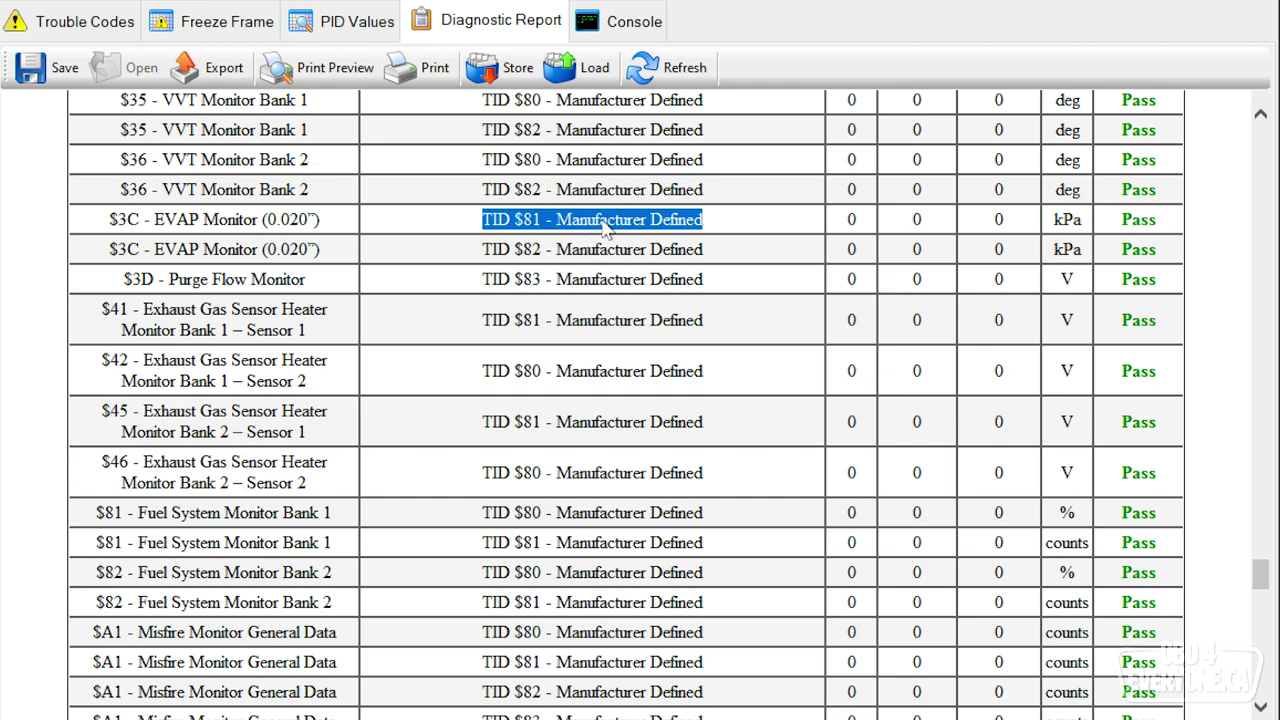
- Examine the Mode $06 misfire data, including the Misfire Cylinder 1 count over the last ten driving cycles
{"action": "scroll", "coordinate": [603, 228], "scroll_direction": "down", "scroll_amount": 6}
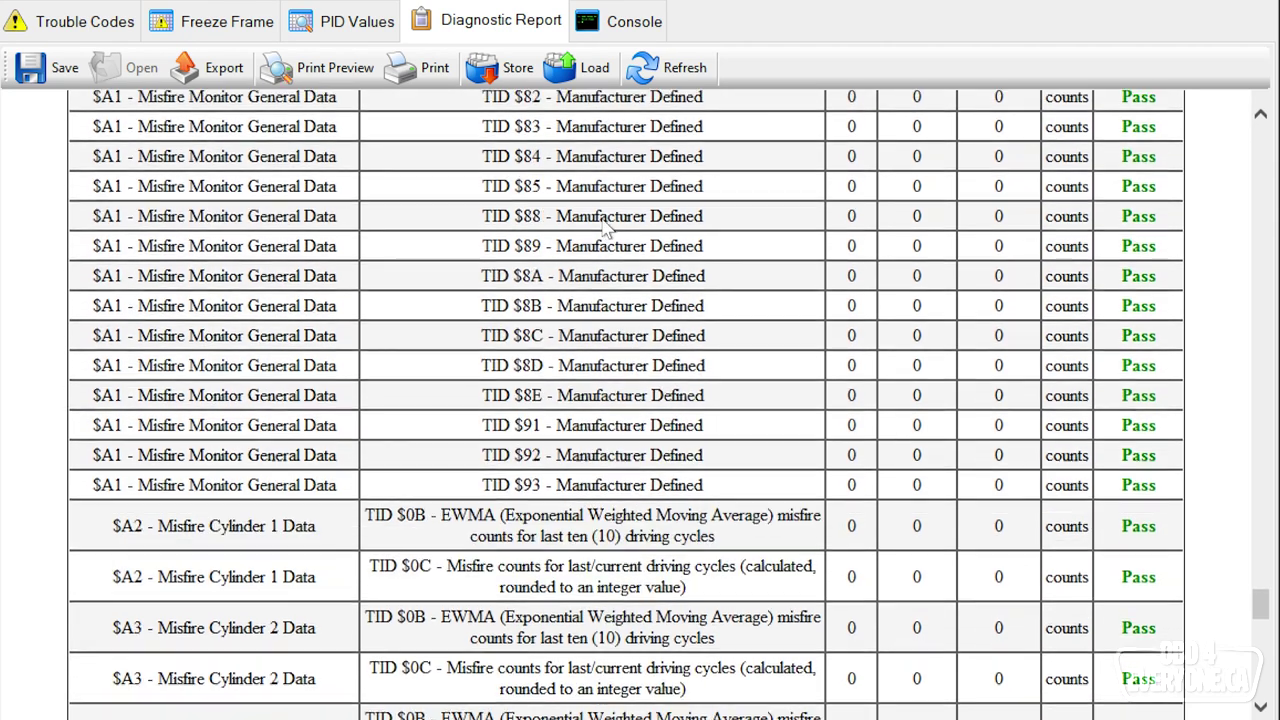
{"action": "scroll", "coordinate": [603, 228], "scroll_direction": "down", "scroll_amount": 4}
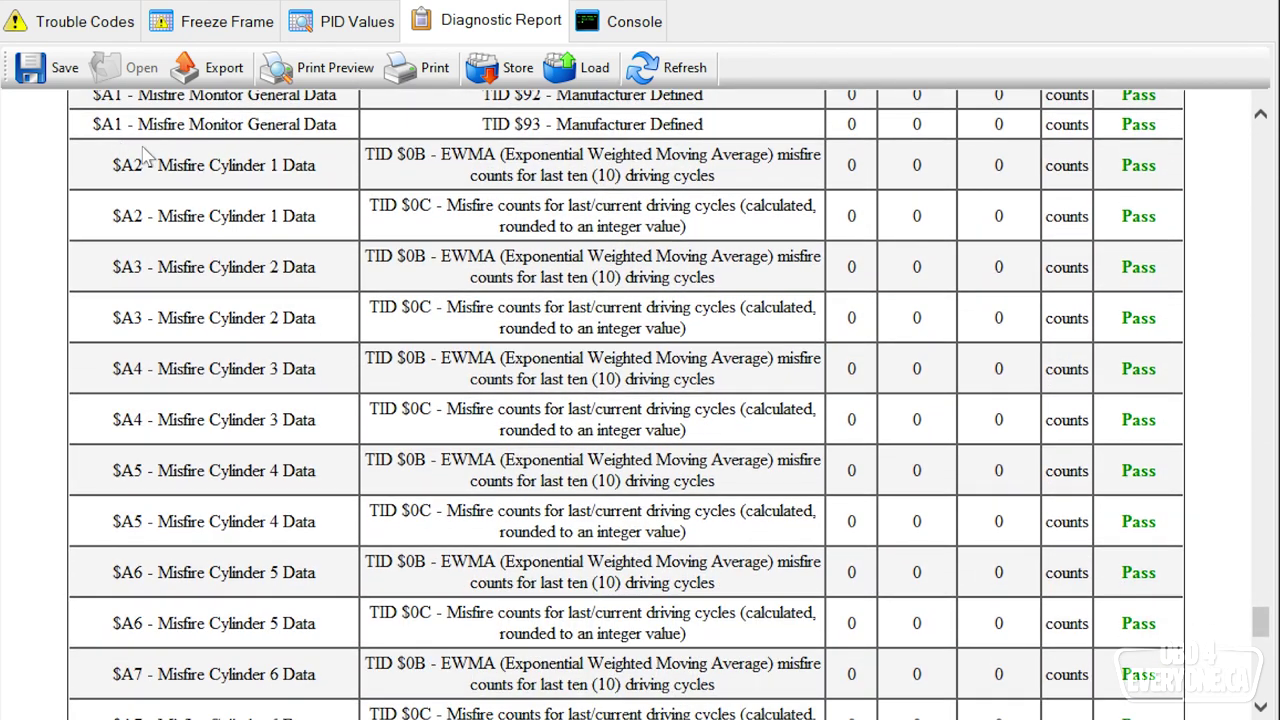
{"action": "left_click_drag", "start_coordinate": [154, 165], "coordinate": [356, 165]}
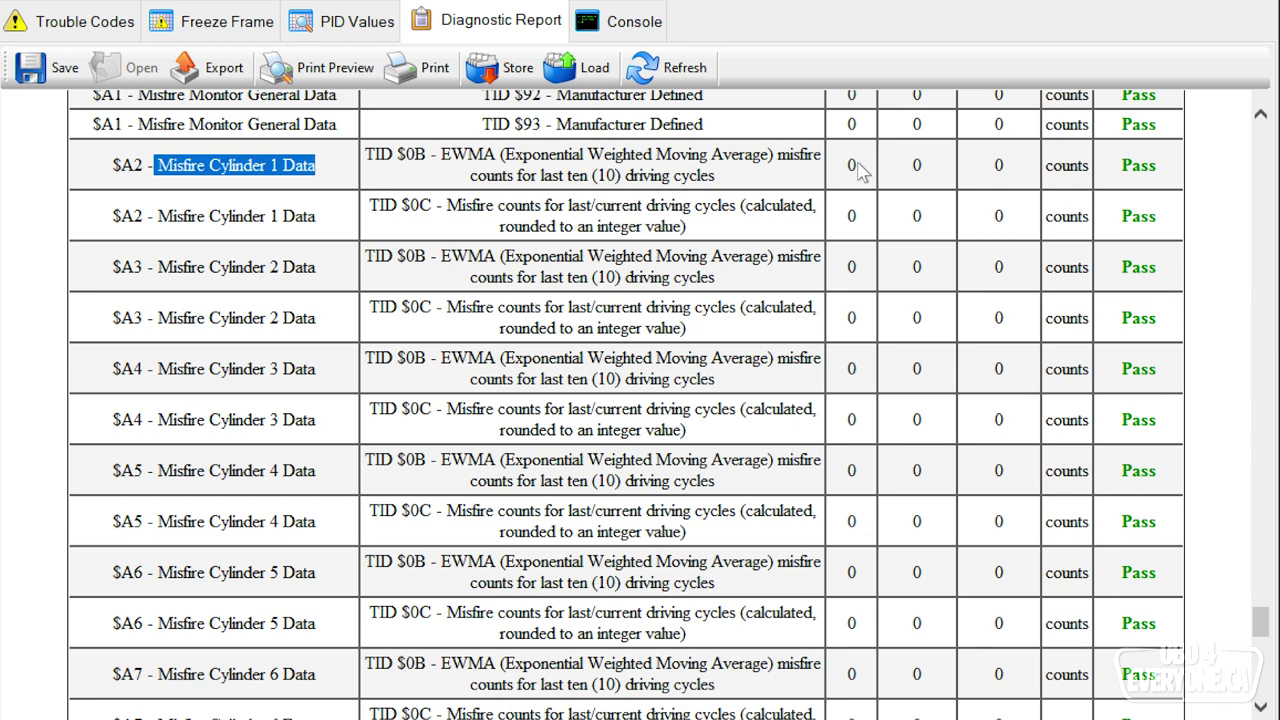
{"action": "left_click_drag", "start_coordinate": [859, 166], "coordinate": [845, 168]}
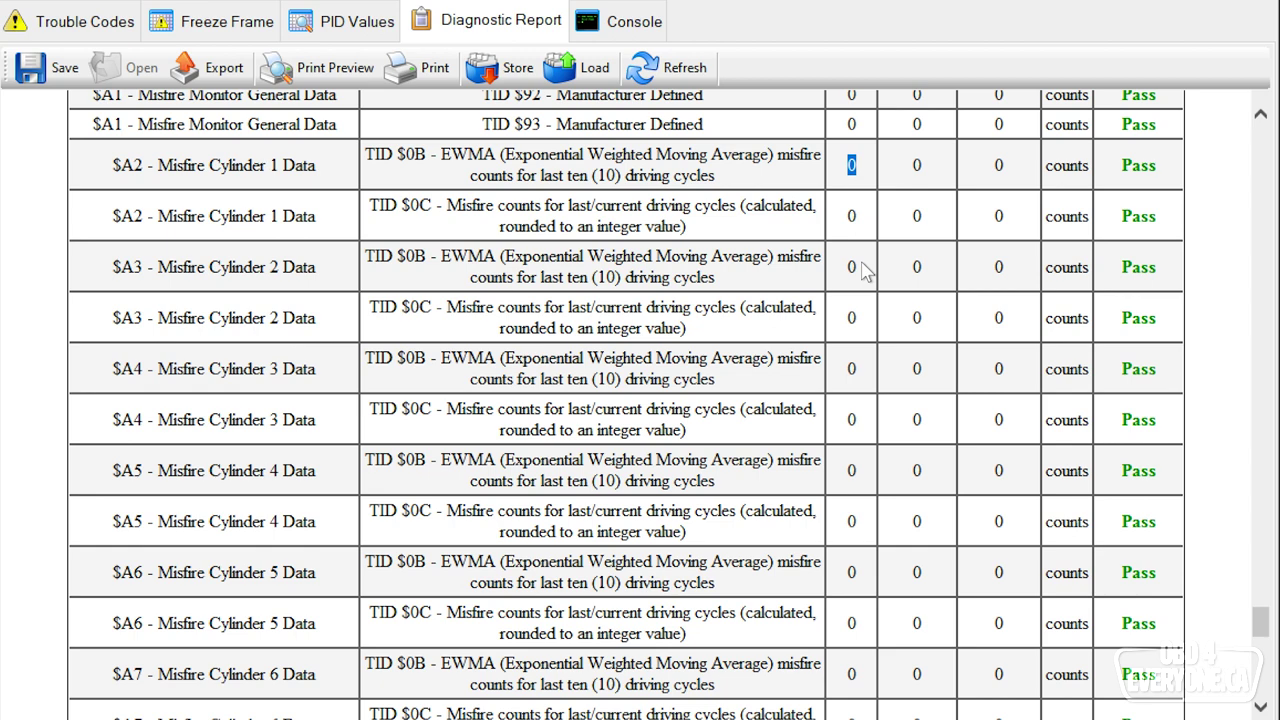
- Examine the vehicle identification number and calibration IDs under Mode $09 Vehicle Information
{"action": "scroll", "coordinate": [865, 270], "scroll_direction": "down", "scroll_amount": 10}
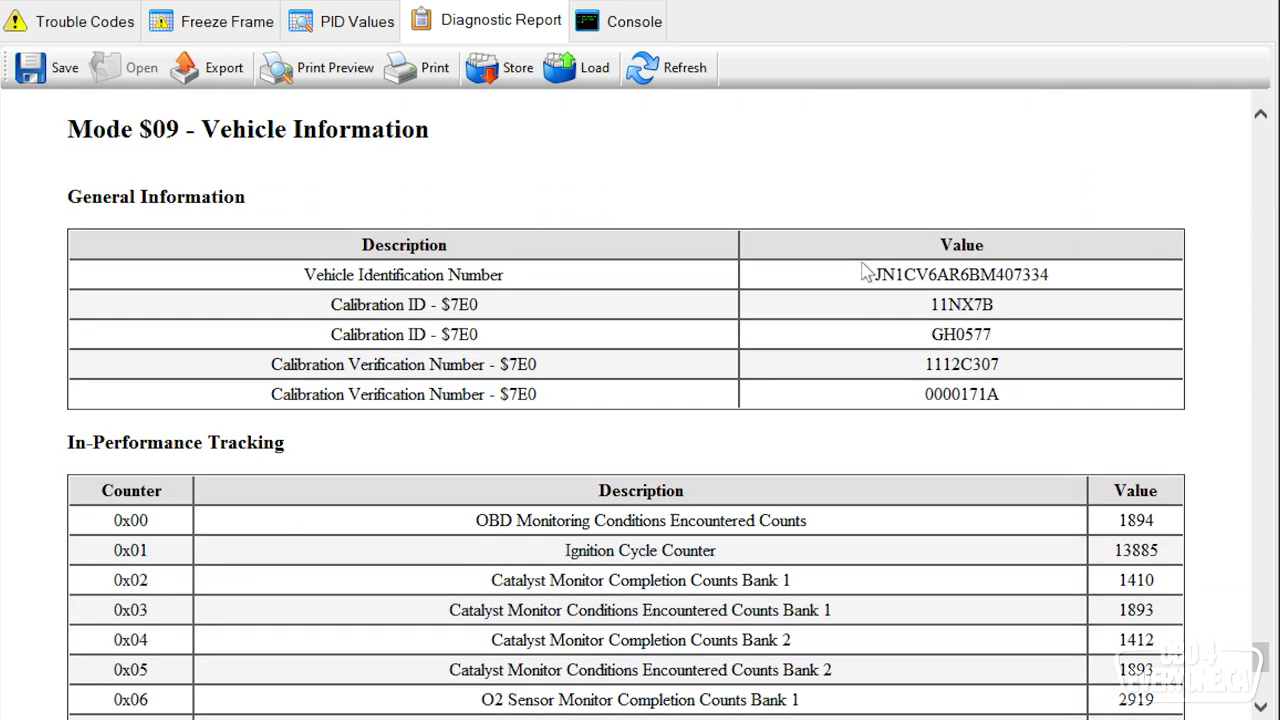
{"action": "double_click", "coordinate": [968, 276]}
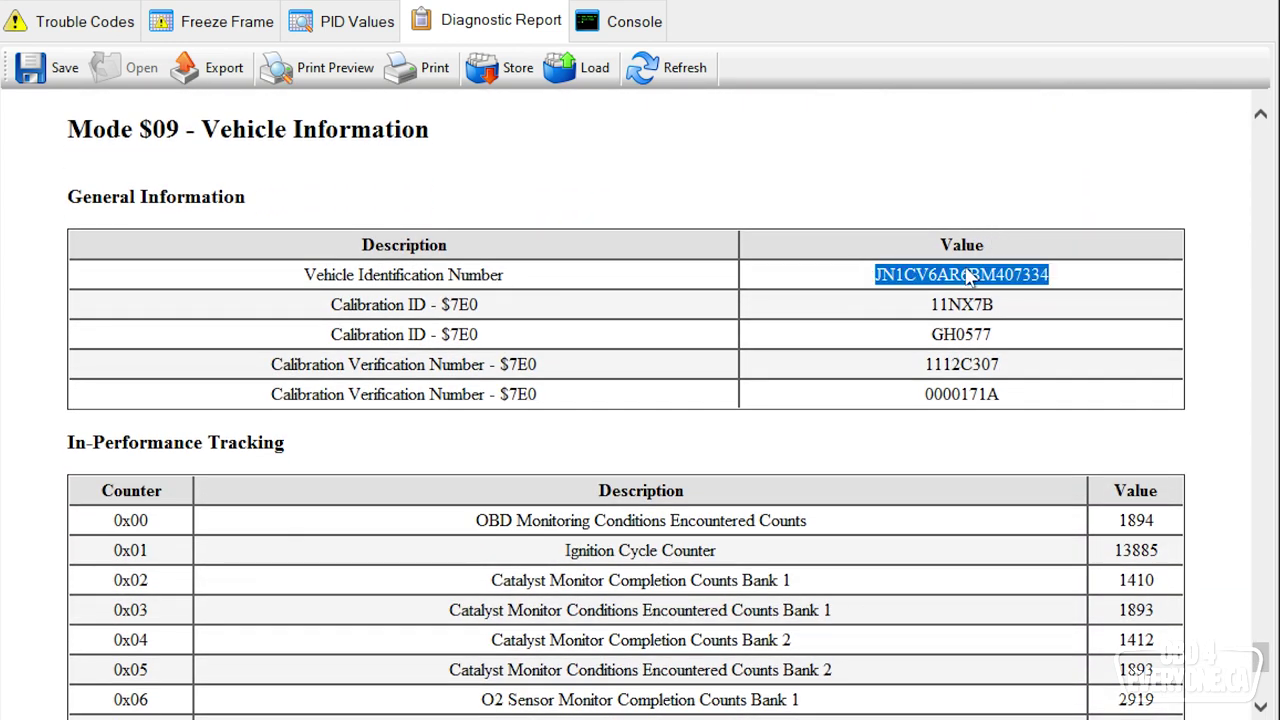
{"action": "left_click_drag", "start_coordinate": [997, 306], "coordinate": [940, 312]}
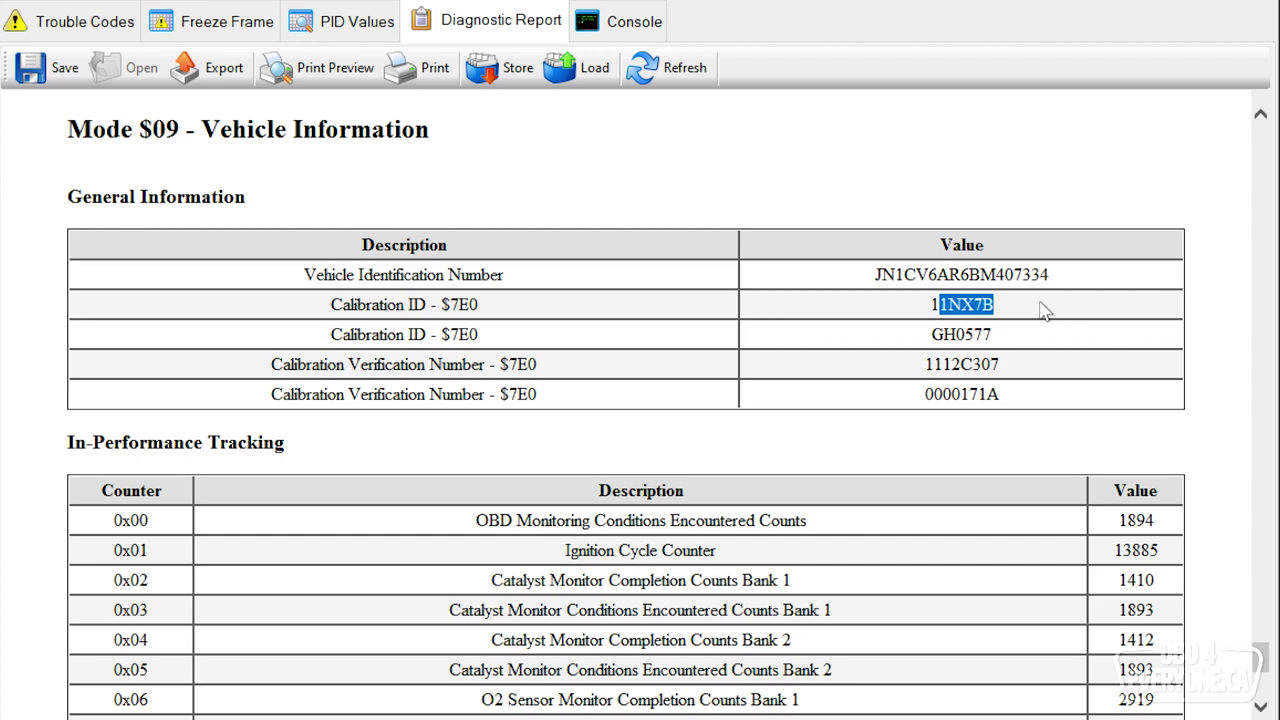
- Read the Ignition Cycle Counter and the other counters in the In-Performance Tracking table
{"action": "scroll", "coordinate": [843, 349], "scroll_direction": "down", "scroll_amount": 5}
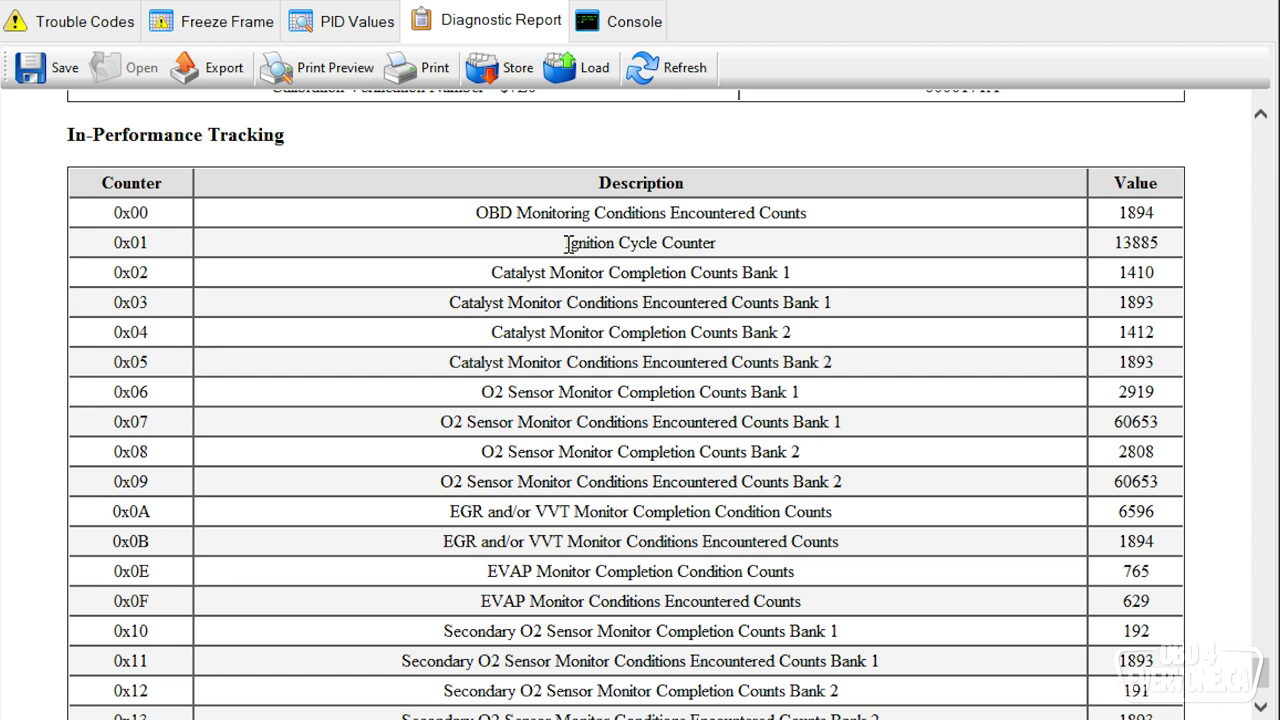
{"action": "left_click_drag", "start_coordinate": [568, 244], "coordinate": [762, 248]}
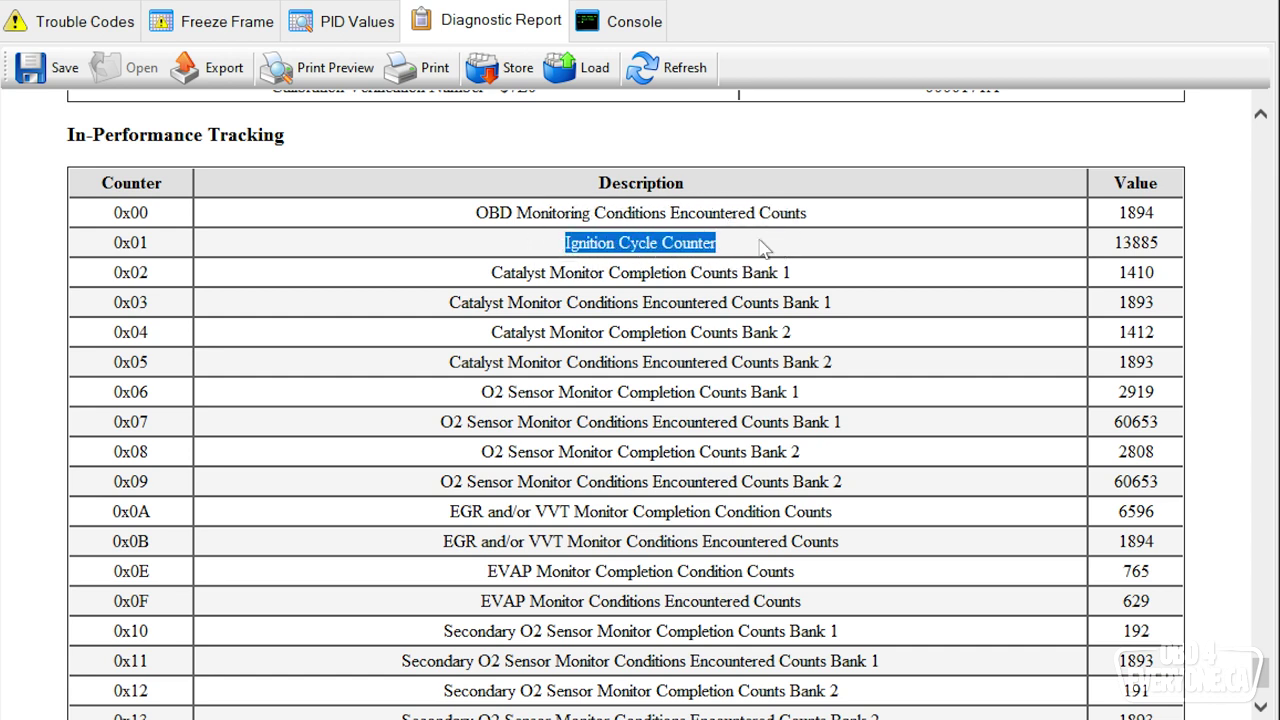
{"action": "double_click", "coordinate": [1140, 244]}
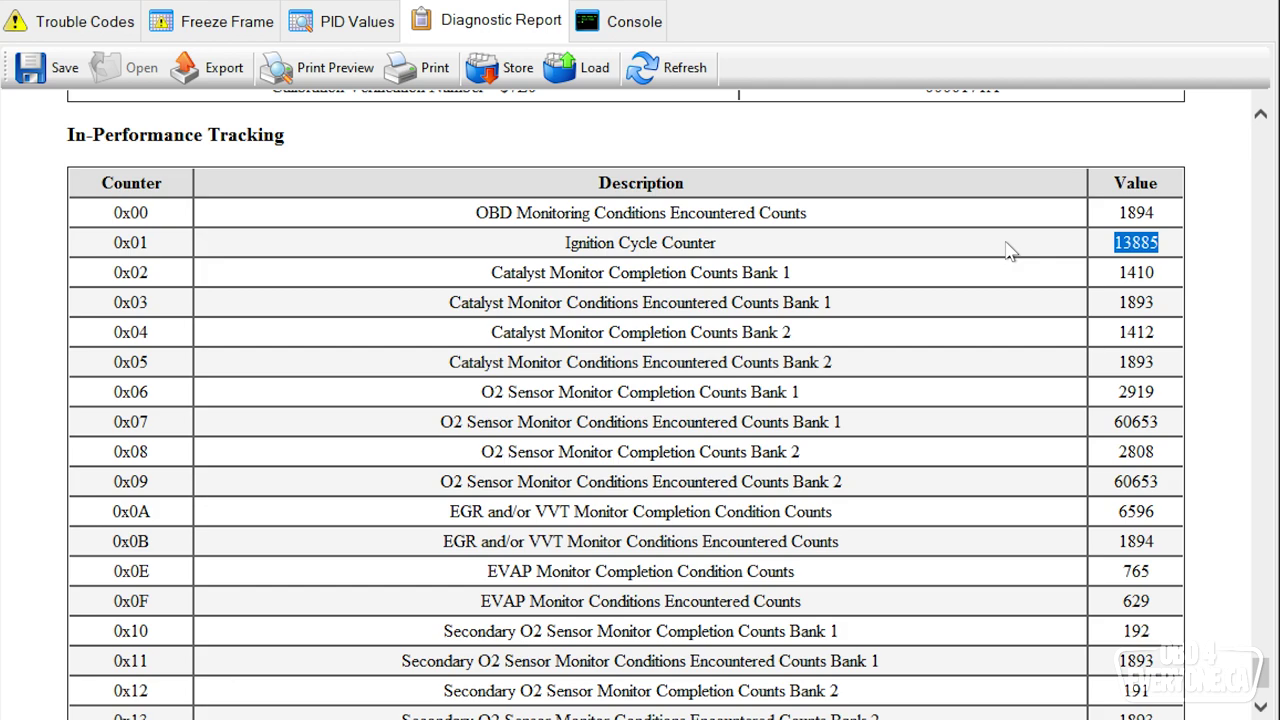
{"action": "scroll", "coordinate": [1008, 250], "scroll_direction": "down", "scroll_amount": 2}
- Export the diagnostic report to the Desktop as the HTML file "Diagnostic Report.html"
{"action": "scroll", "coordinate": [1008, 250], "scroll_direction": "up", "scroll_amount": 20}
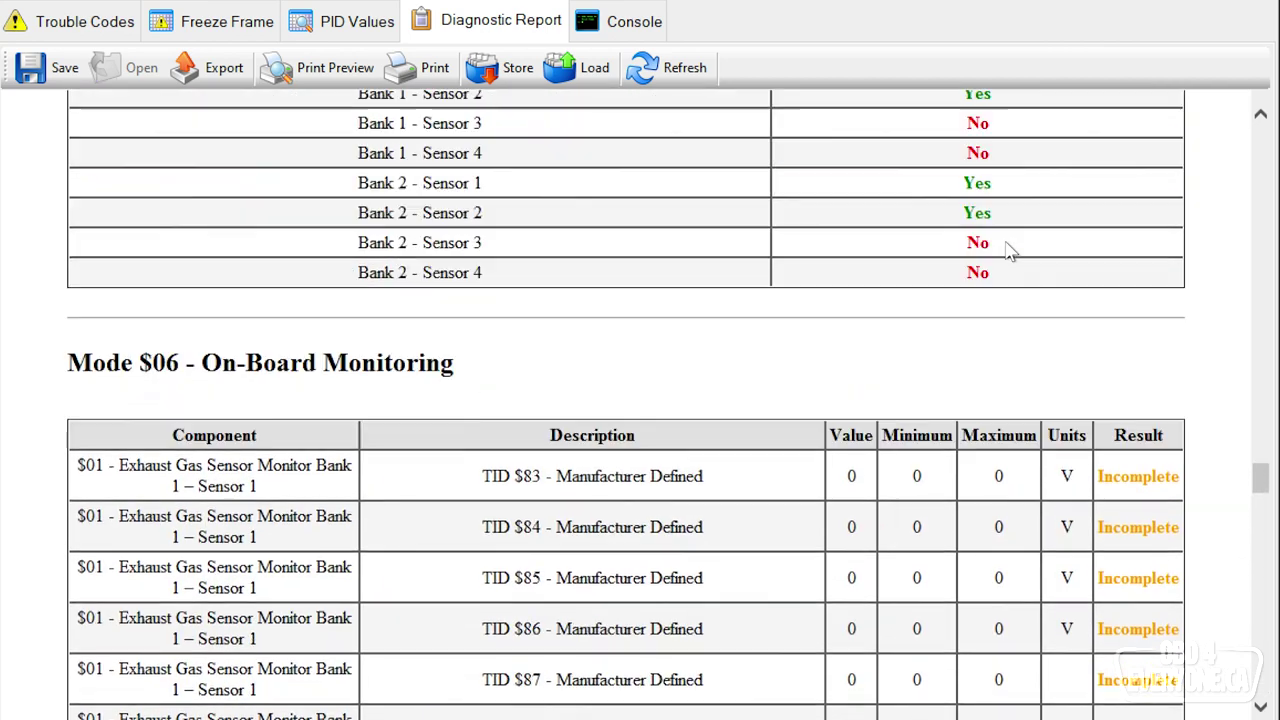
{"action": "scroll", "coordinate": [1008, 250], "scroll_direction": "up", "scroll_amount": 10}
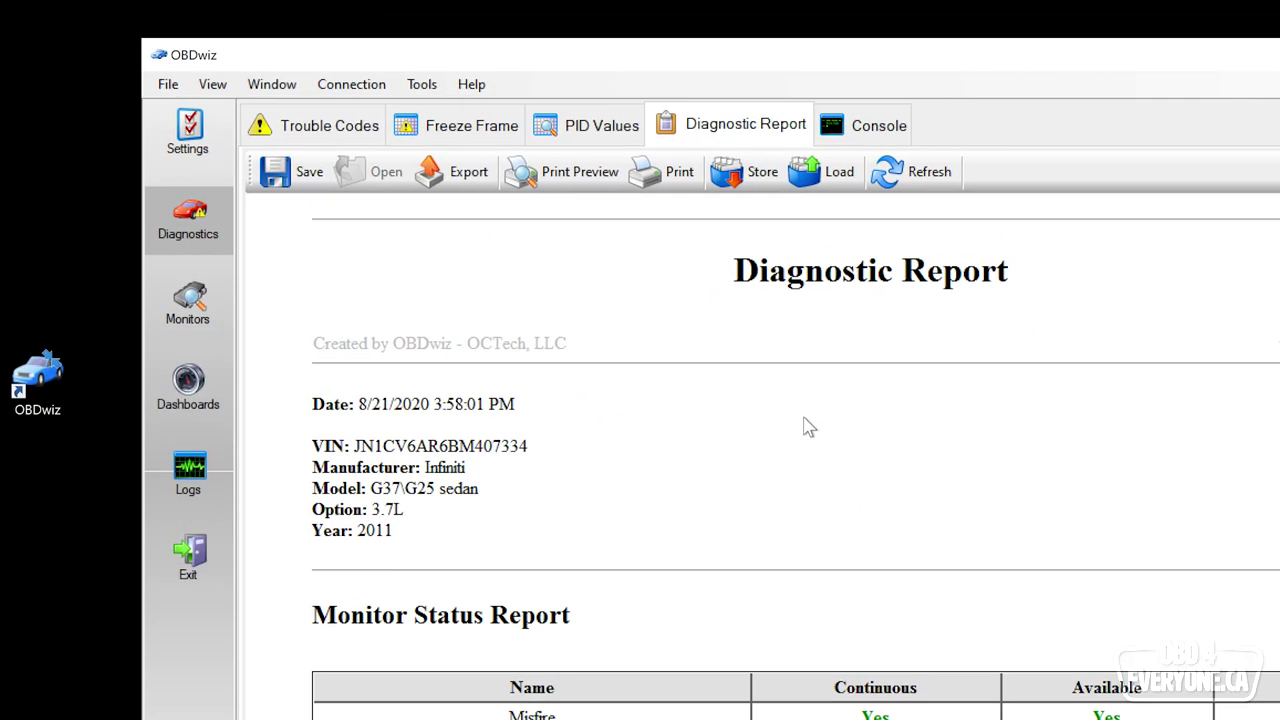
{"action": "left_click", "coordinate": [450, 174]}
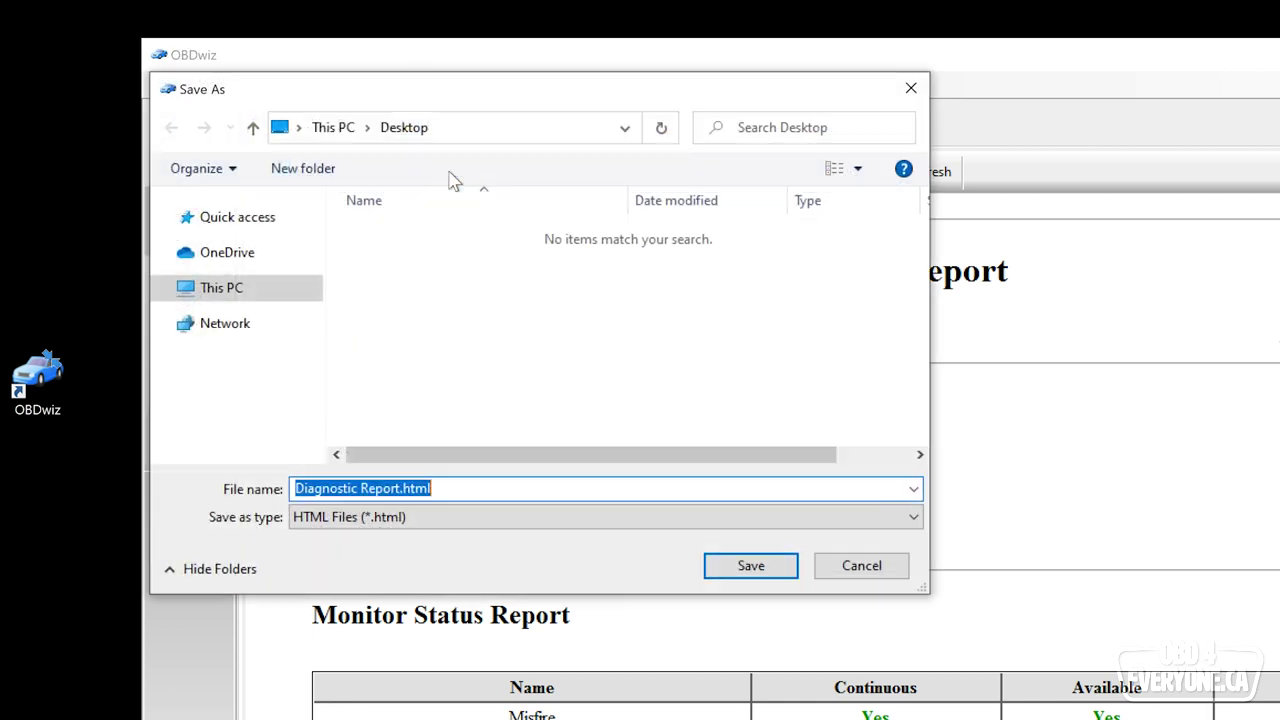
{"action": "left_click", "coordinate": [755, 568]}
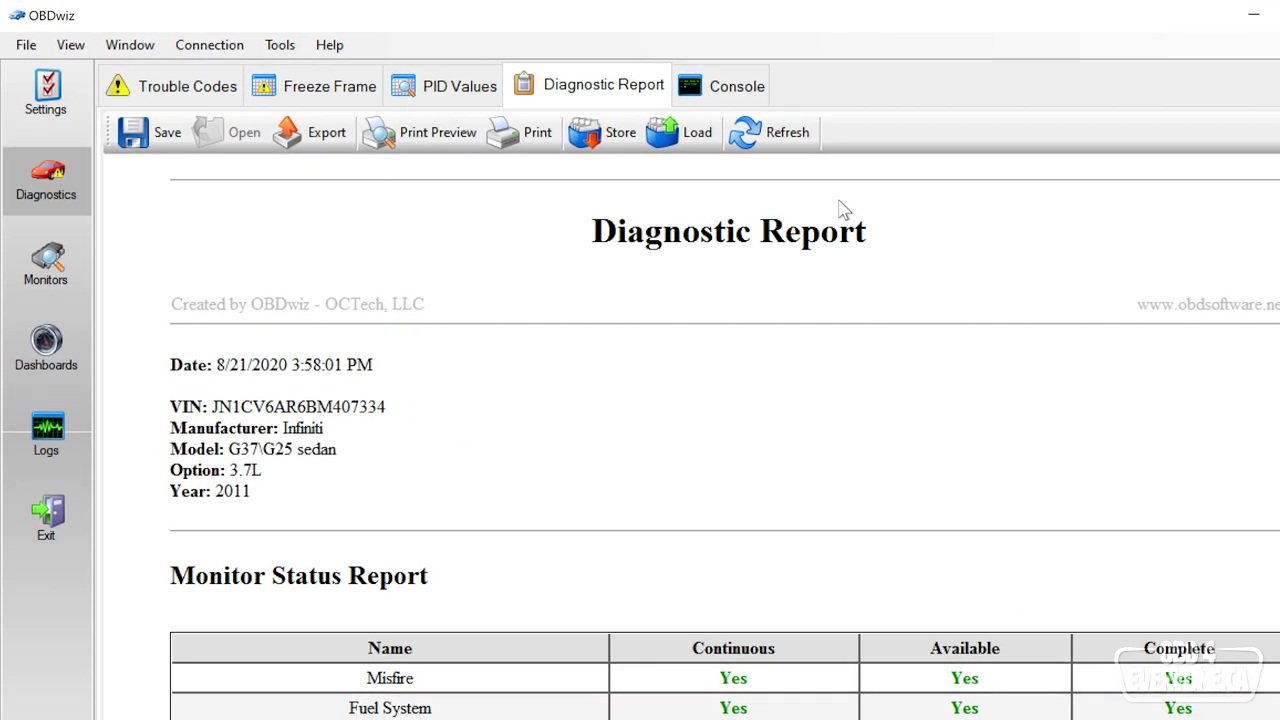
- Send the command 0105 to the vehicle from the diagnostics console
{"action": "left_click", "coordinate": [878, 127]}
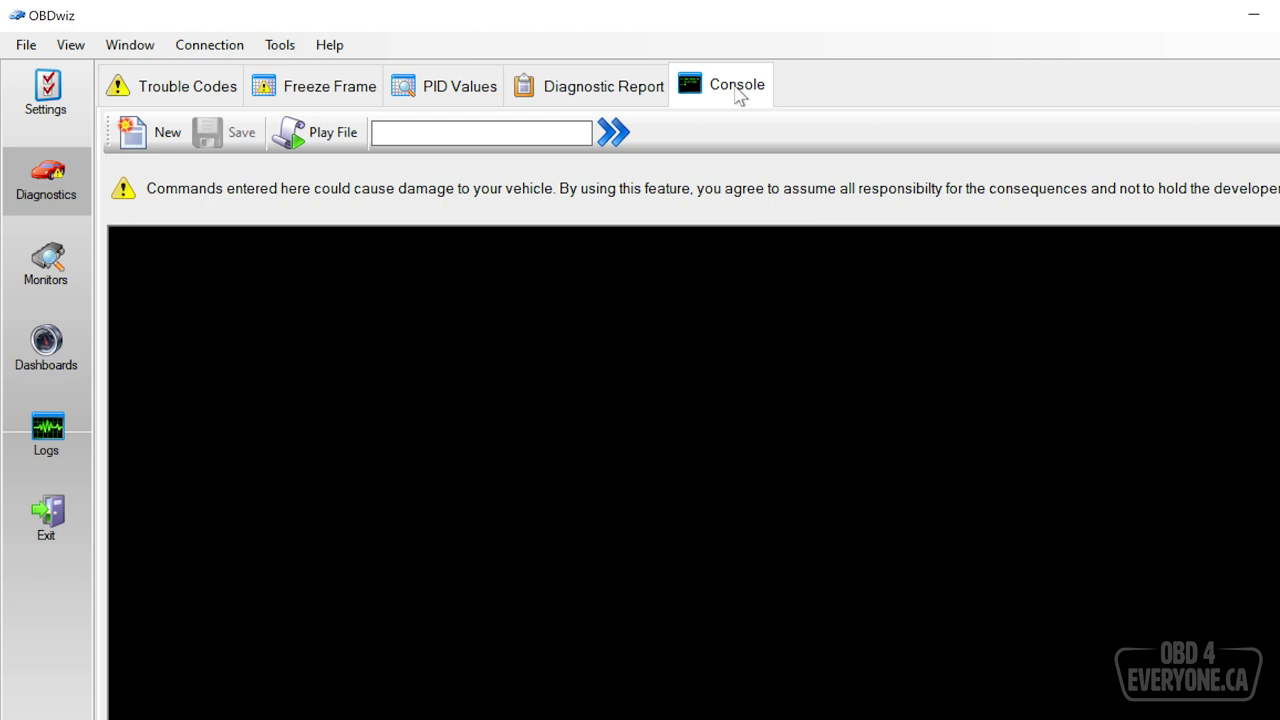
{"action": "left_click", "coordinate": [466, 134]}
{"action": "type", "text": "0105"}
{"action": "key", "text": "Return"}
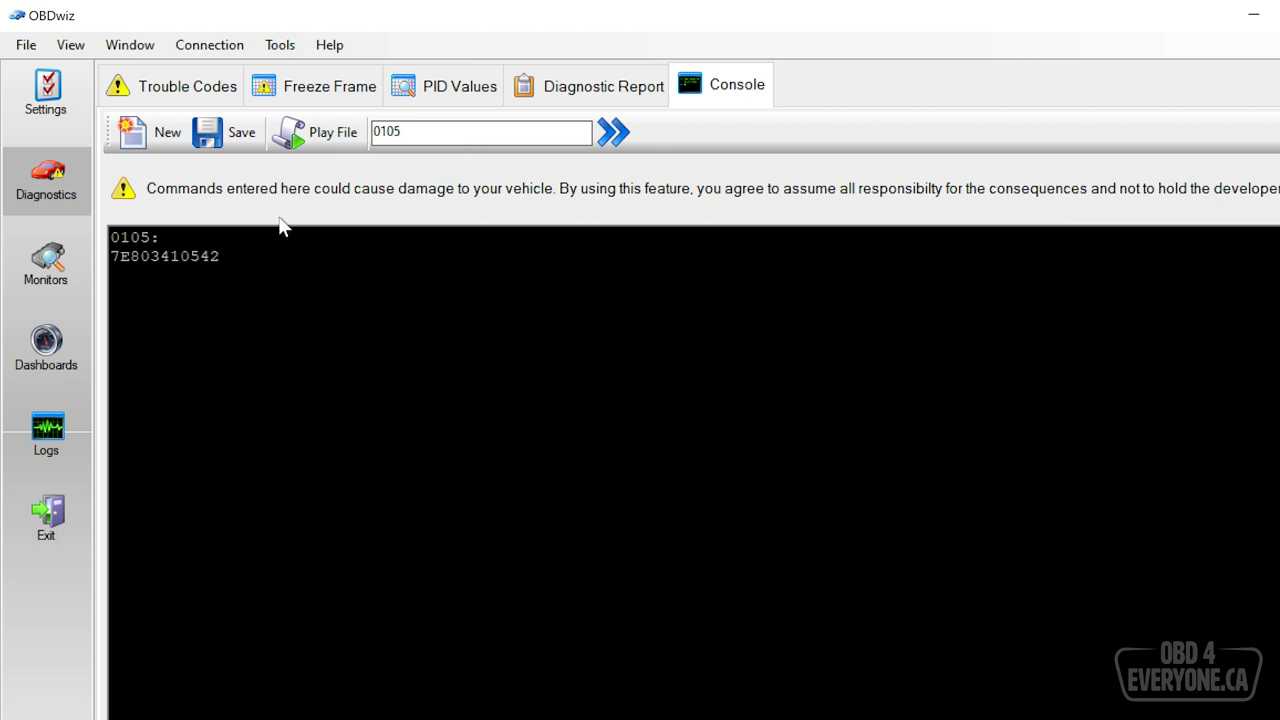
{"action": "left_click", "coordinate": [204, 256]}
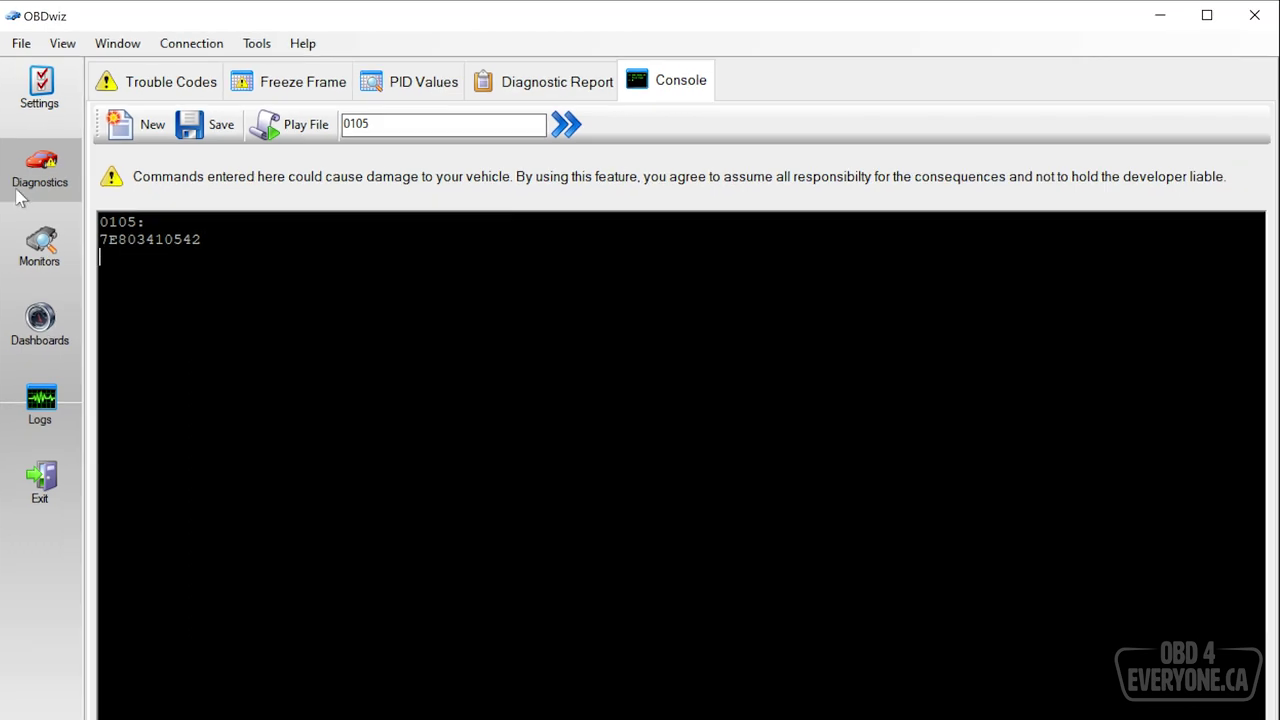
- Review the vehicle monitors: Monitor Tests, Oxygen Sensors, On-Board Monitoring and the Vehicle Identification Number under Vehicle Information
{"action": "left_click", "coordinate": [39, 250]}
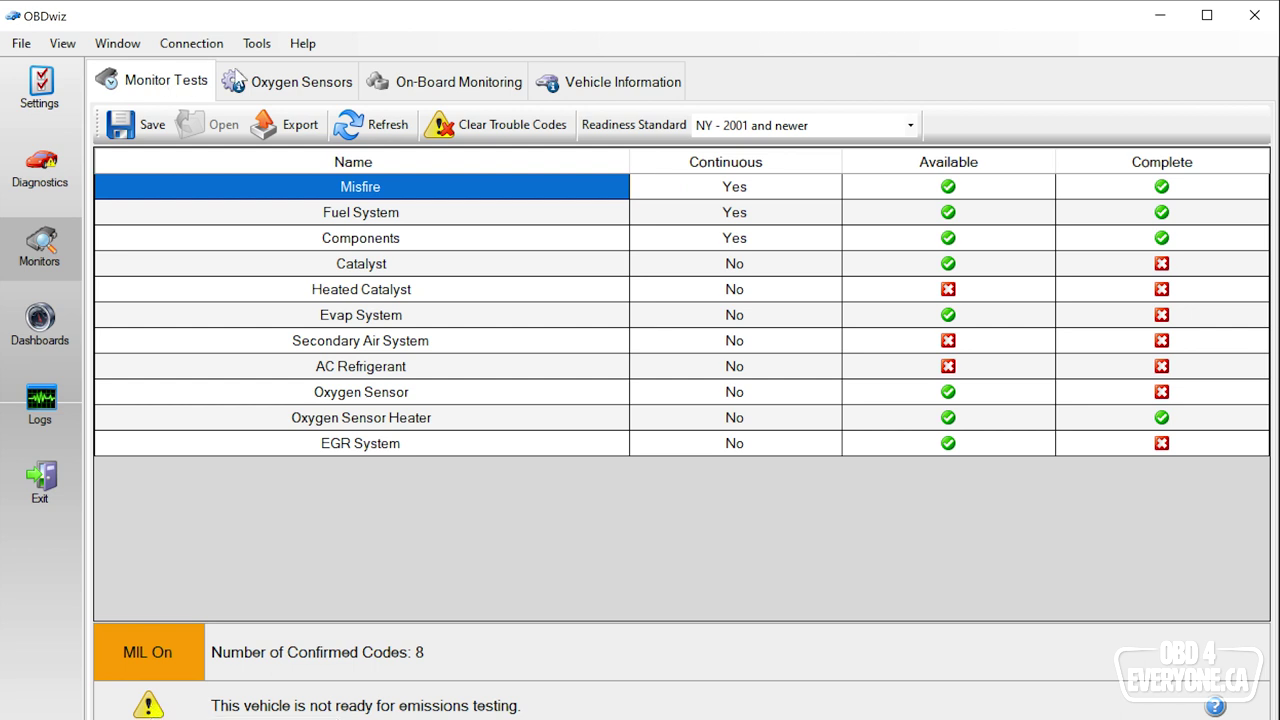
{"action": "left_click", "coordinate": [284, 88]}
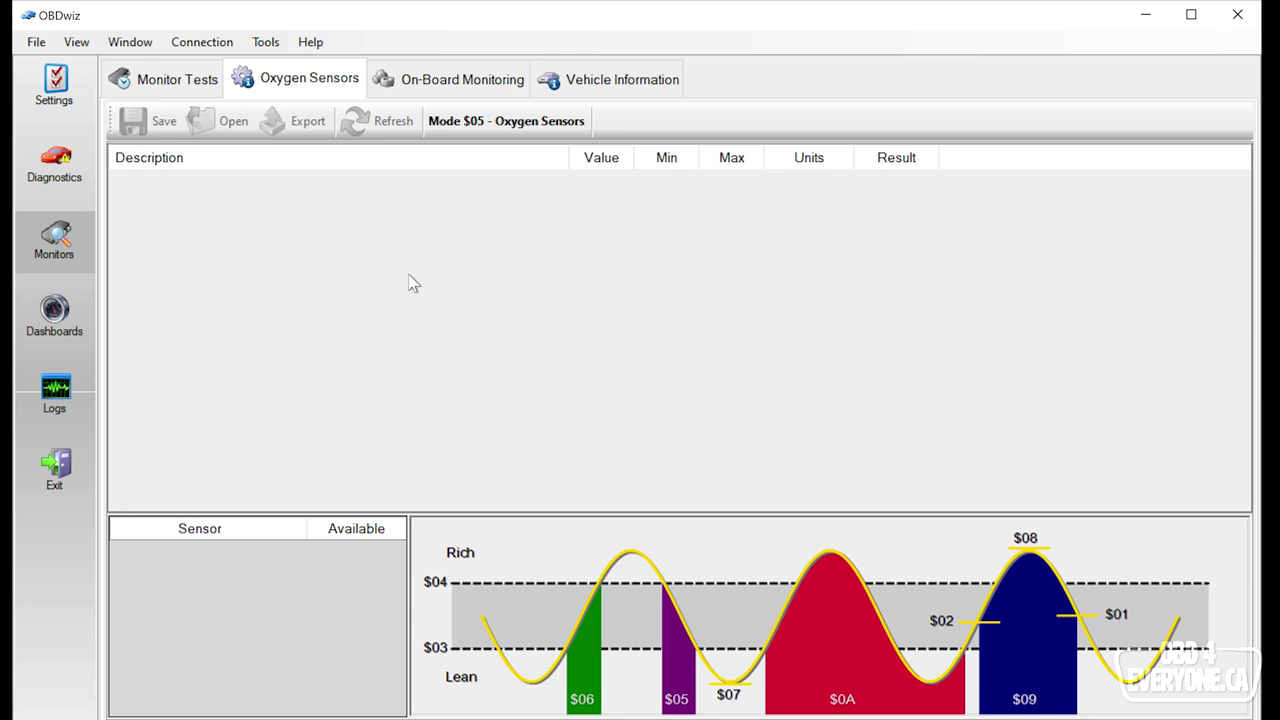
{"action": "left_click", "coordinate": [447, 86]}
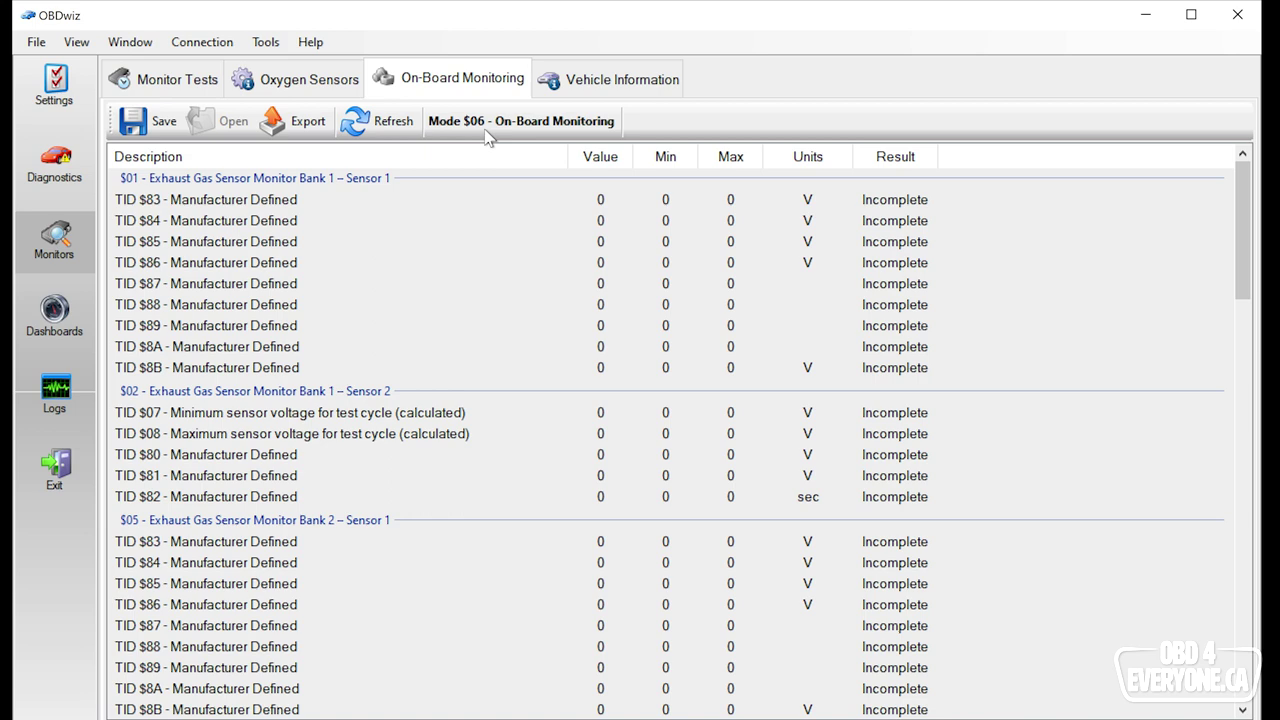
{"action": "left_click", "coordinate": [605, 81]}
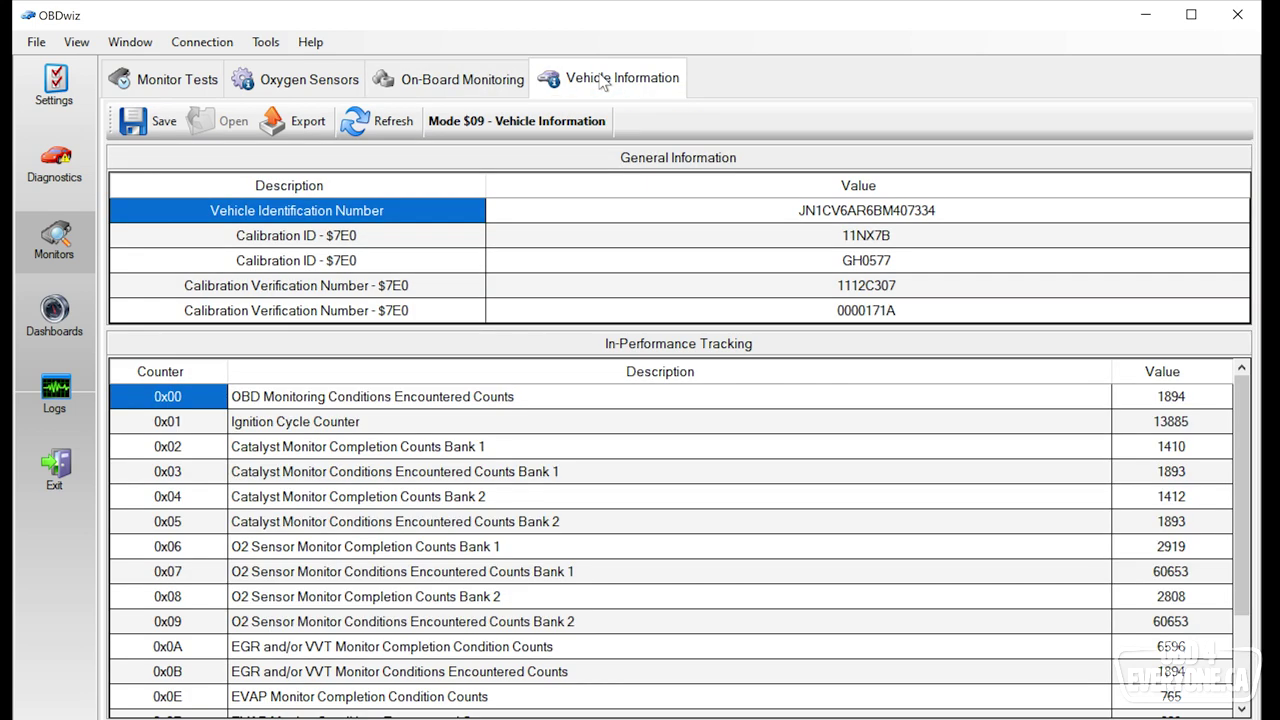
{"action": "left_click", "coordinate": [843, 218]}
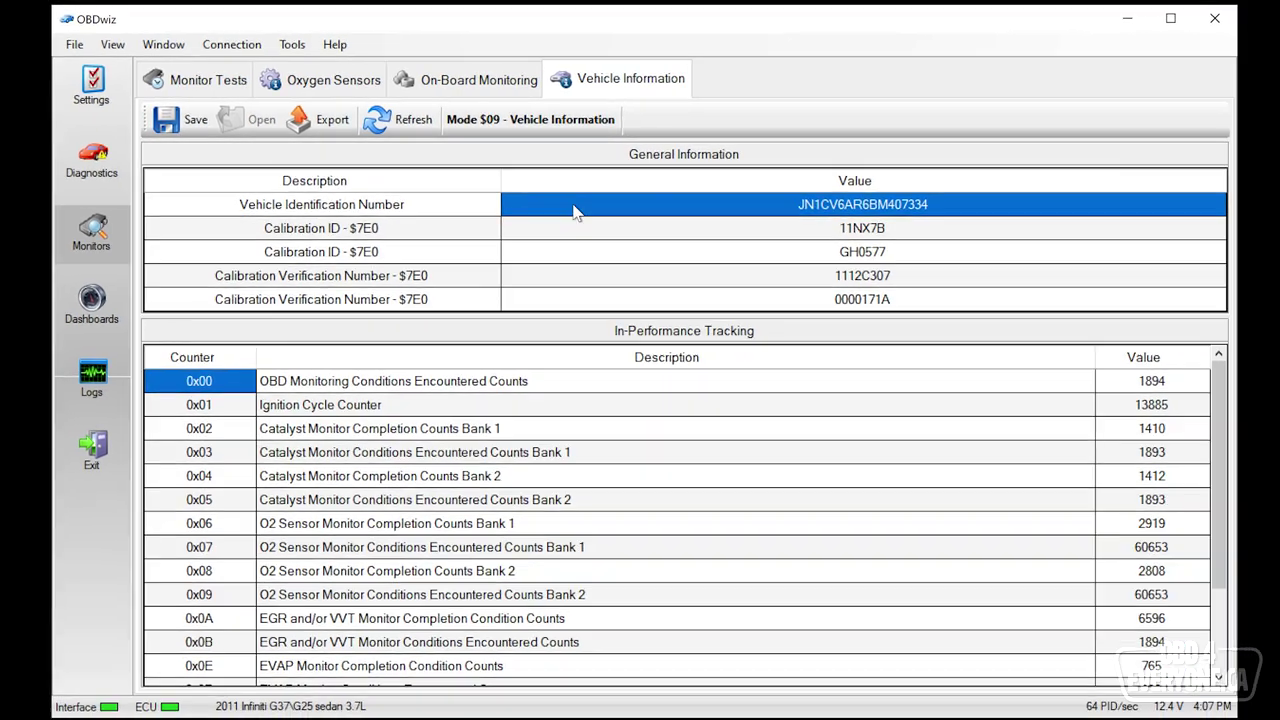
- View the dashboards, cycling through the available gauge pages back to the fuel economy, RPM and speed dashboard
{"action": "left_click", "coordinate": [53, 318]}
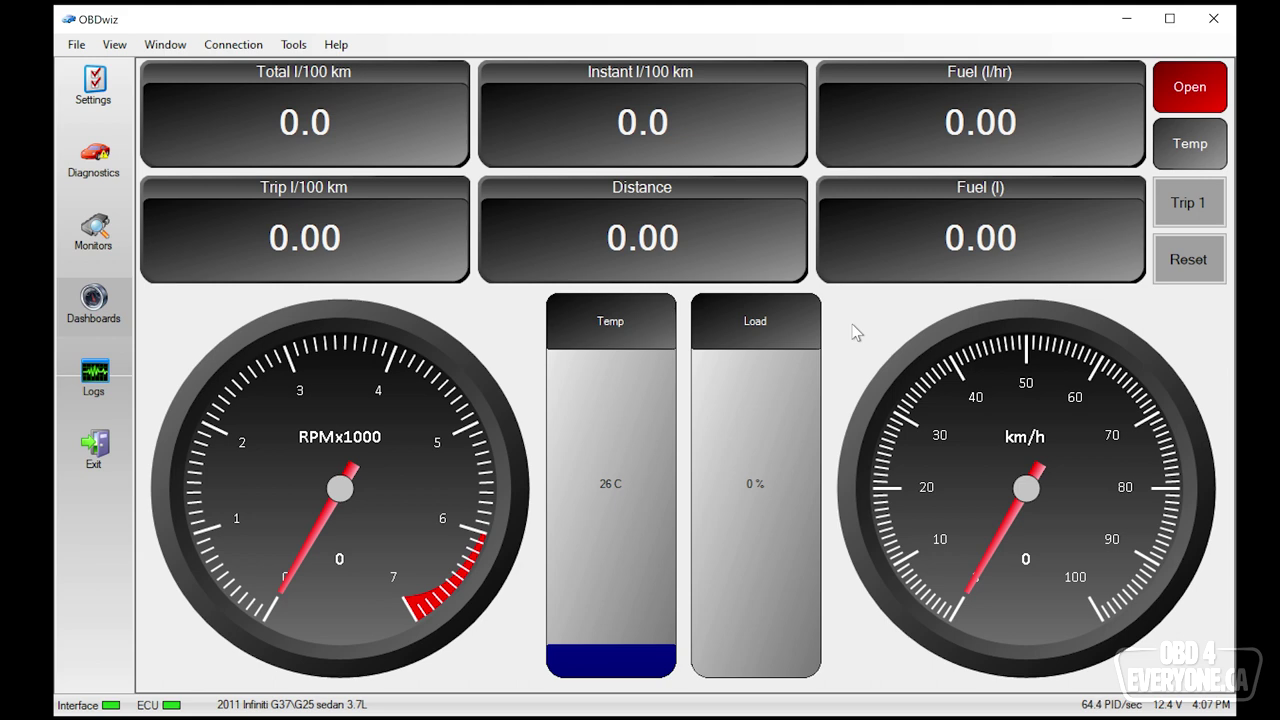
{"action": "mouse_move", "coordinate": [855, 333]}
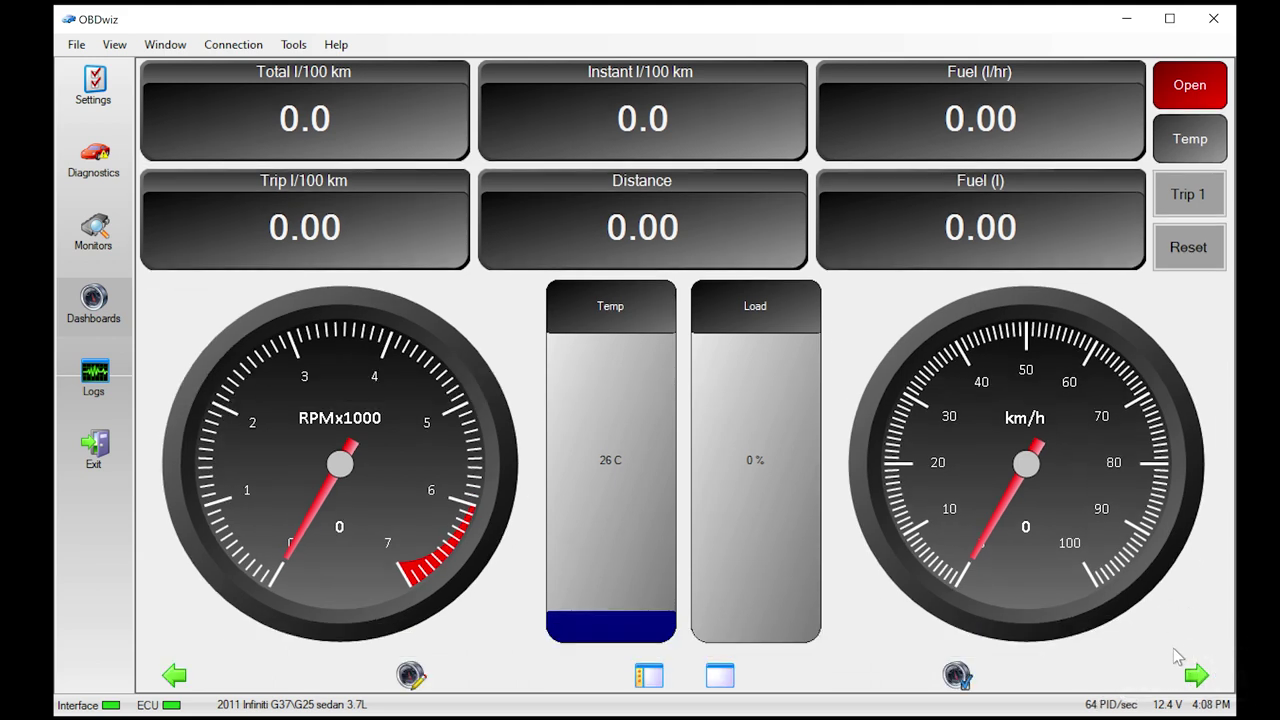
{"action": "left_click", "coordinate": [1196, 678]}
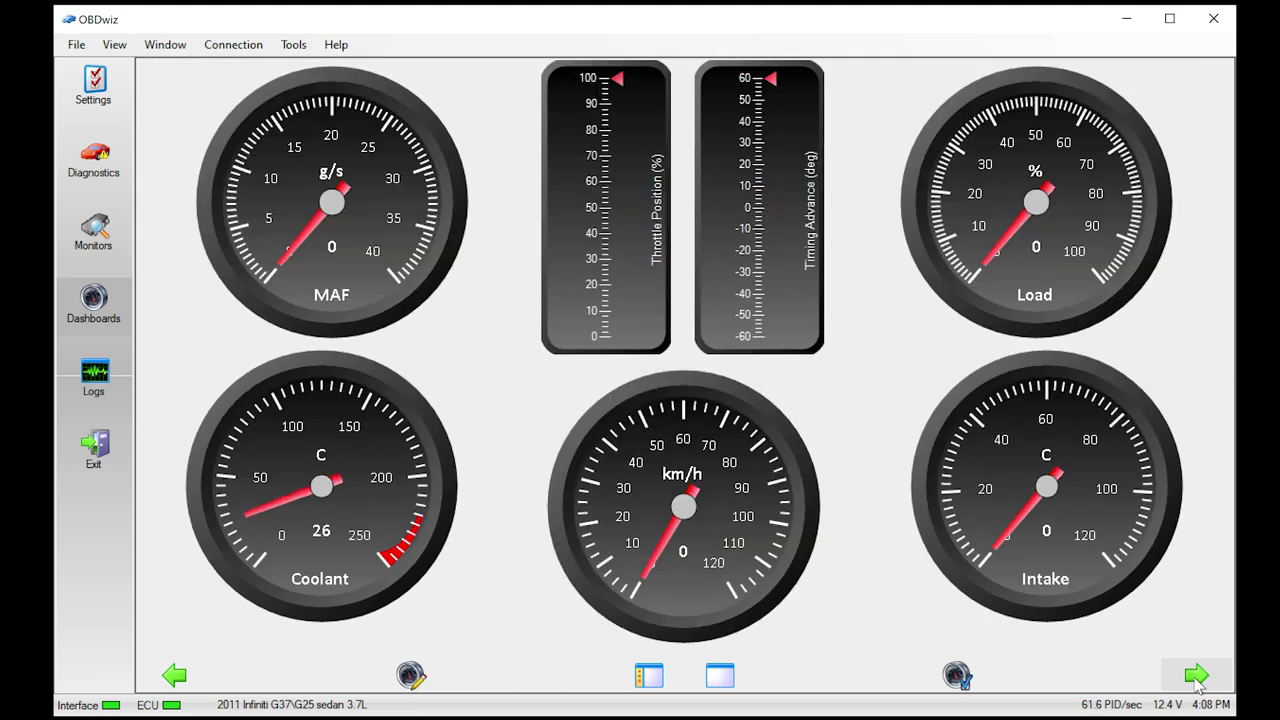
{"action": "left_click", "coordinate": [1197, 680]}
{"action": "left_click", "coordinate": [1197, 678]}
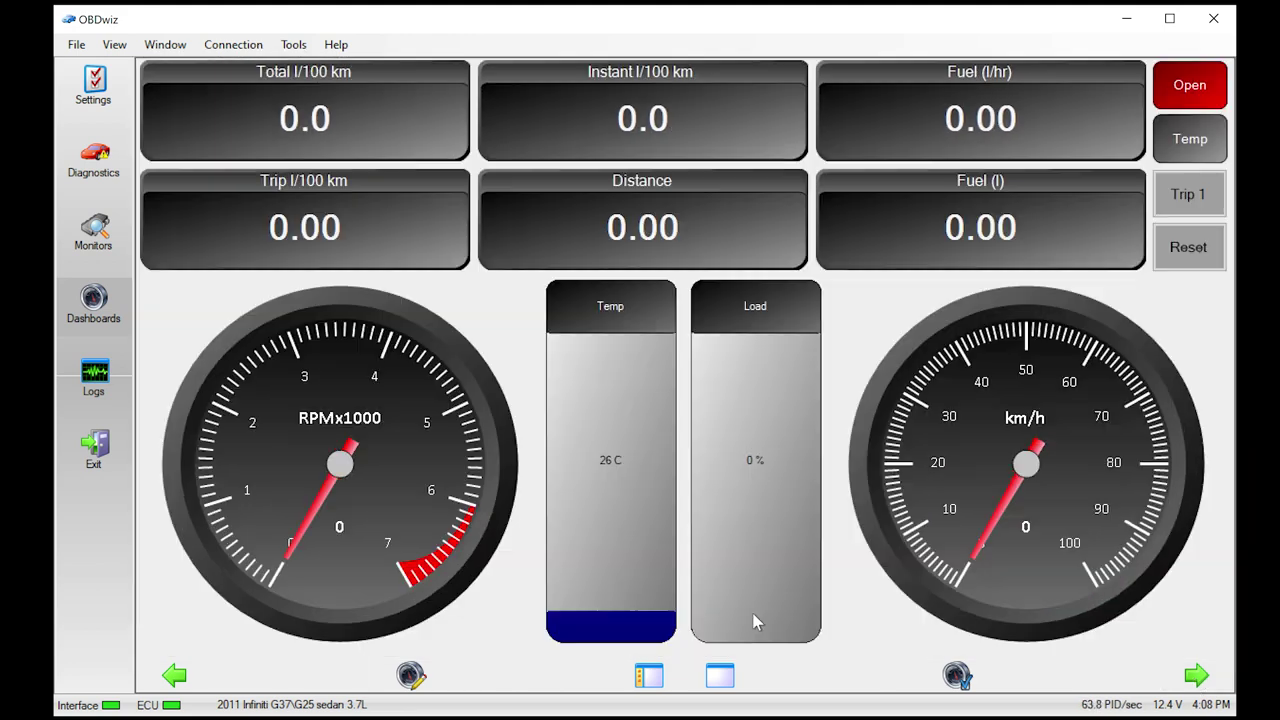
- Inspect the Engine RPM gauge's properties and selectable PIDs in the Dashboard Editor, and close it without saving the dashboard
{"action": "left_click", "coordinate": [410, 676]}
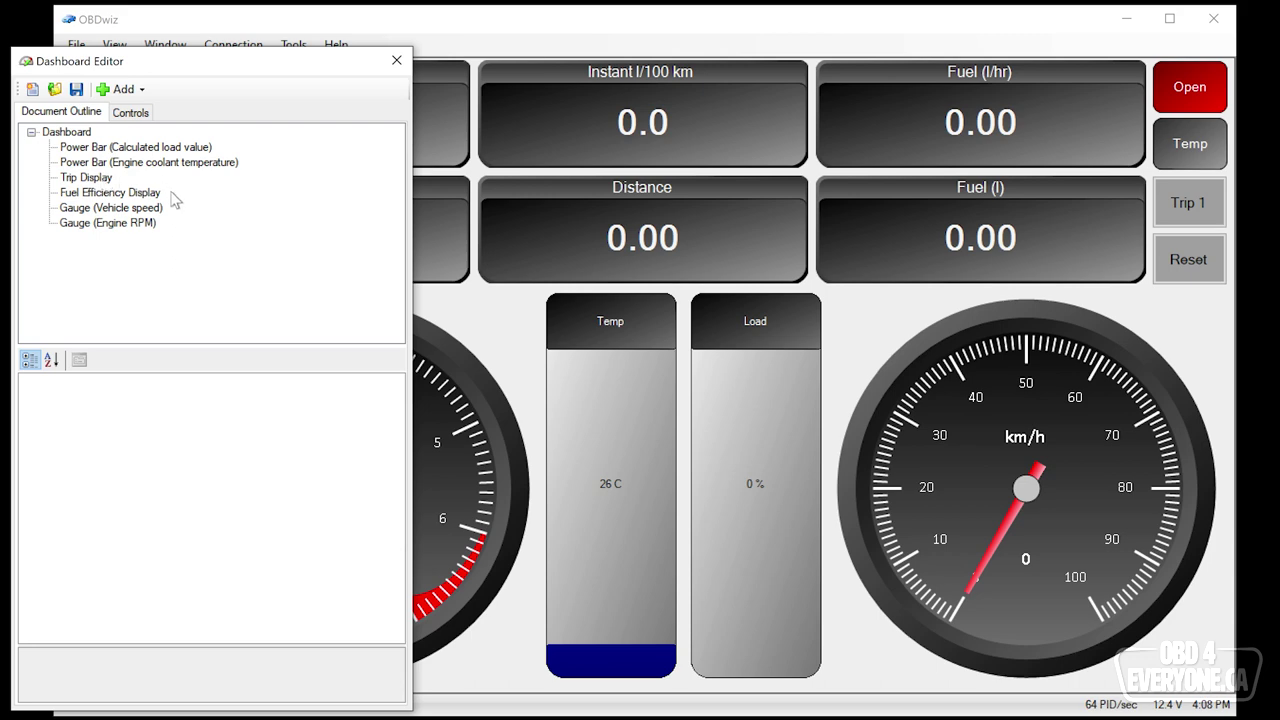
{"action": "left_click", "coordinate": [130, 223]}
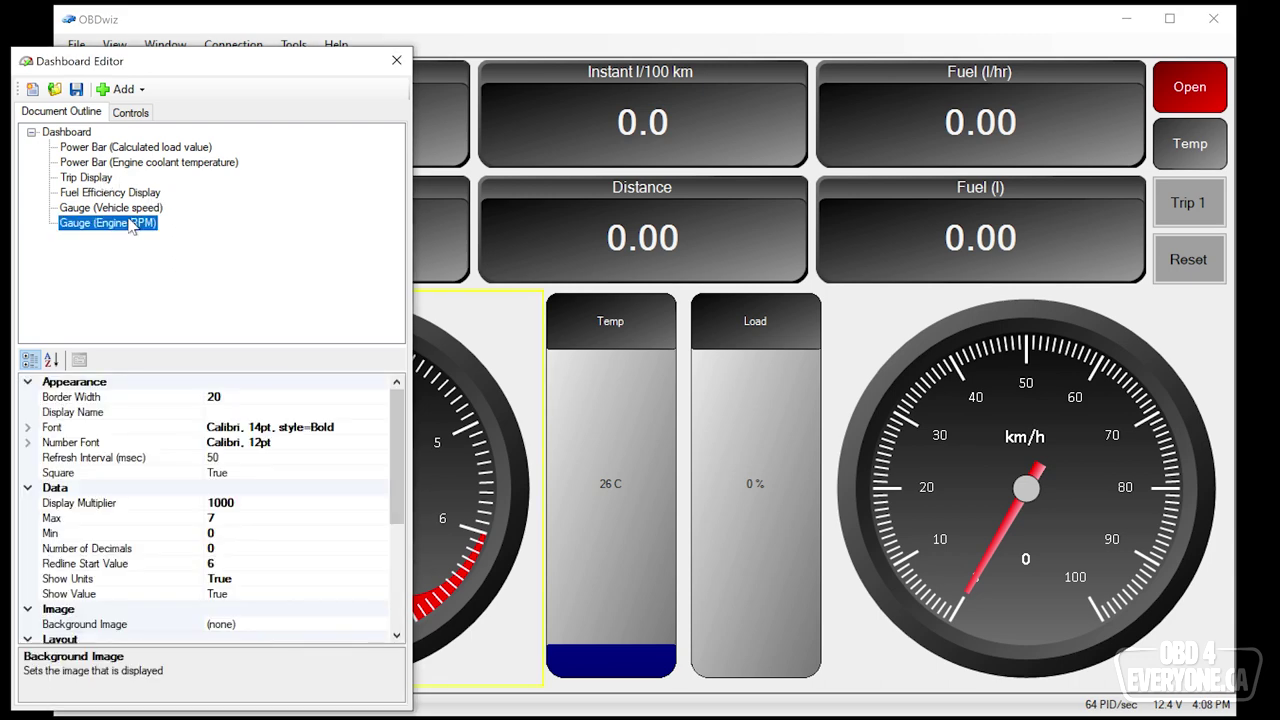
{"action": "left_click_drag", "start_coordinate": [397, 442], "coordinate": [397, 470]}
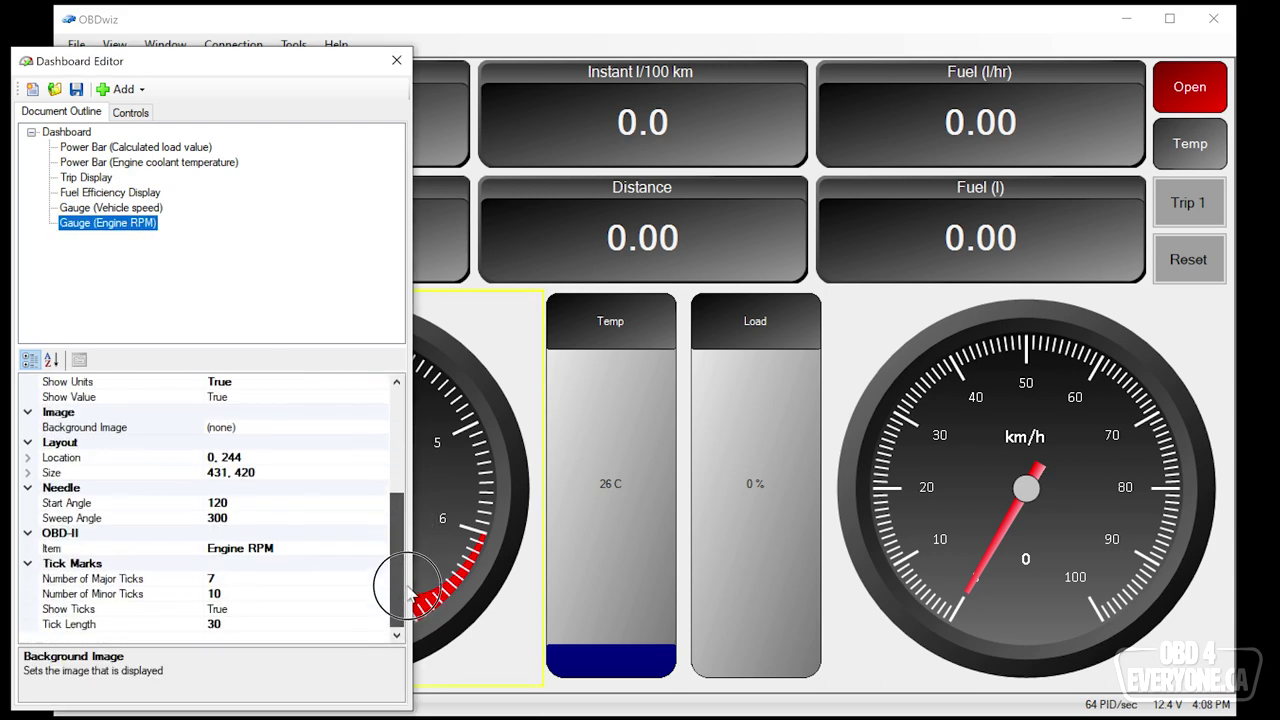
{"action": "left_click", "coordinate": [342, 549]}
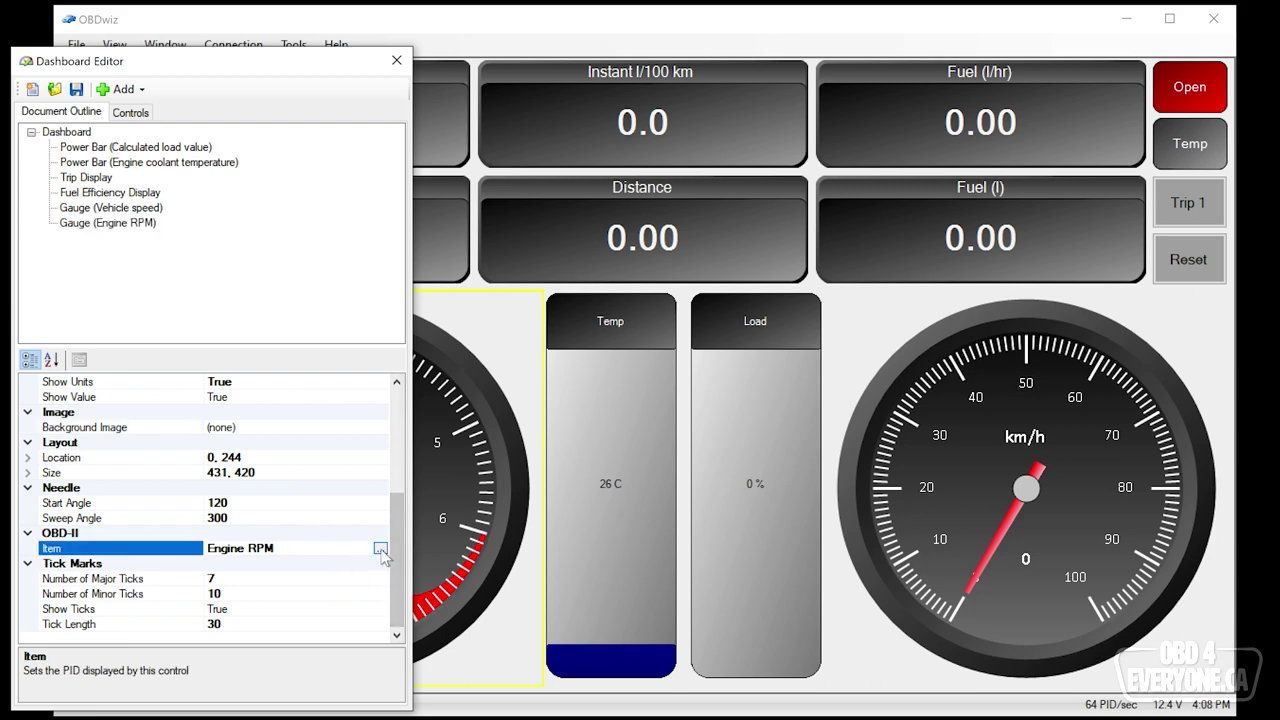
{"action": "left_click", "coordinate": [380, 549]}
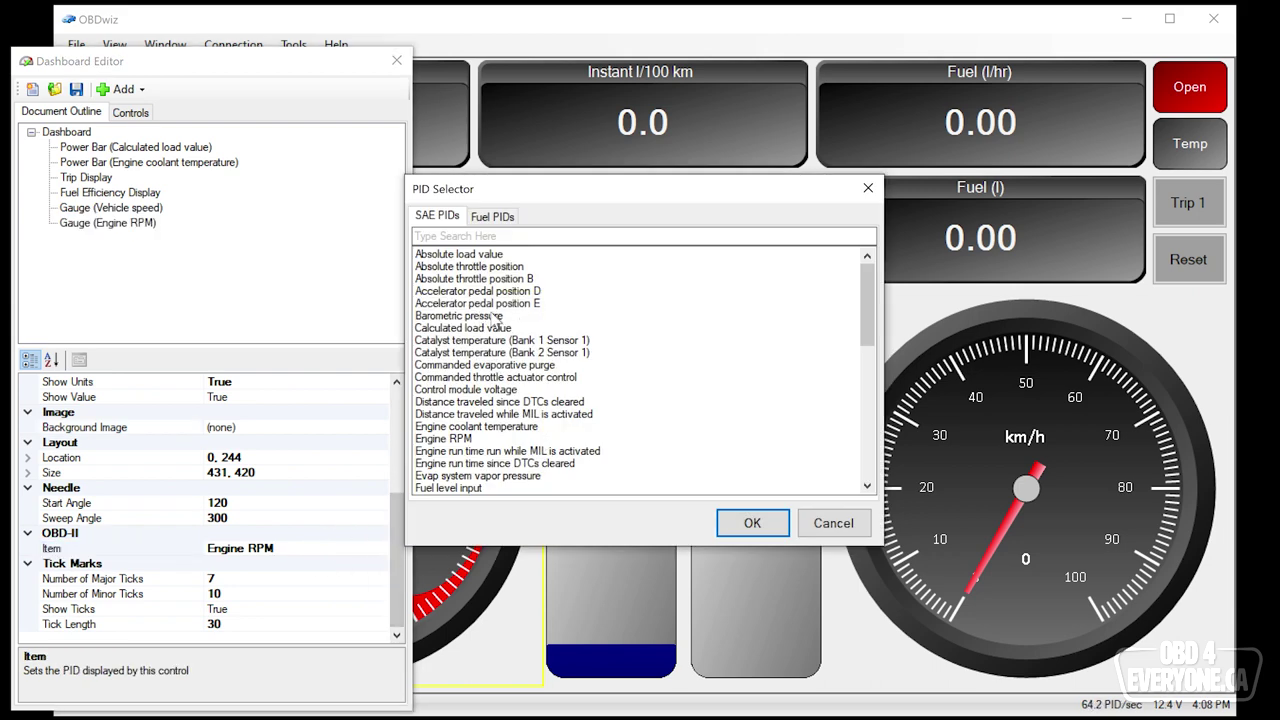
{"action": "left_click", "coordinate": [834, 524]}
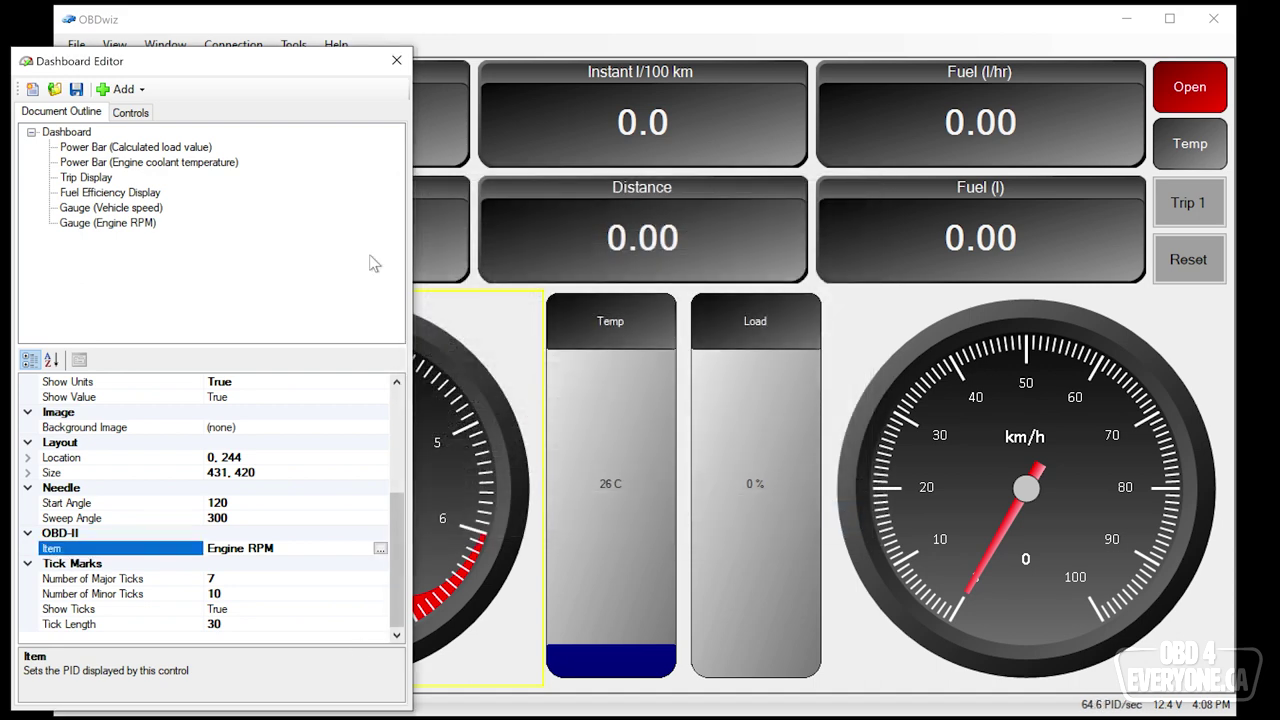
{"action": "left_click", "coordinate": [396, 60]}
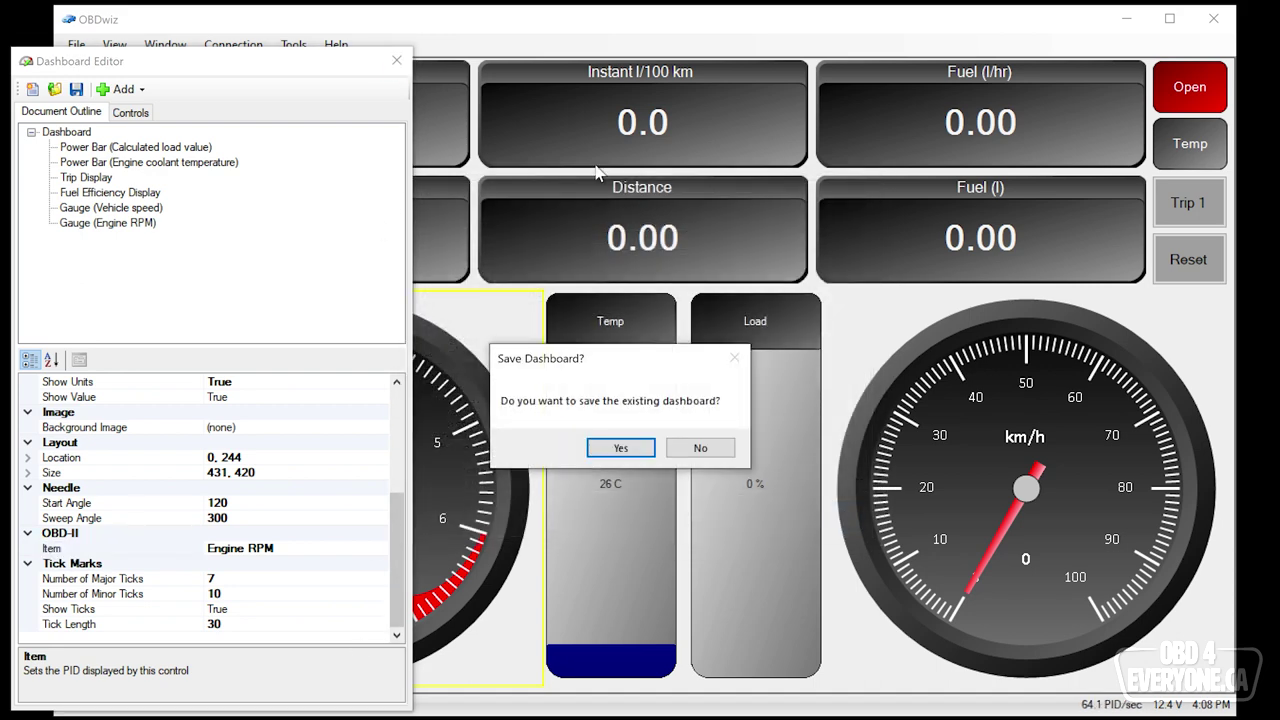
{"action": "left_click", "coordinate": [695, 449]}
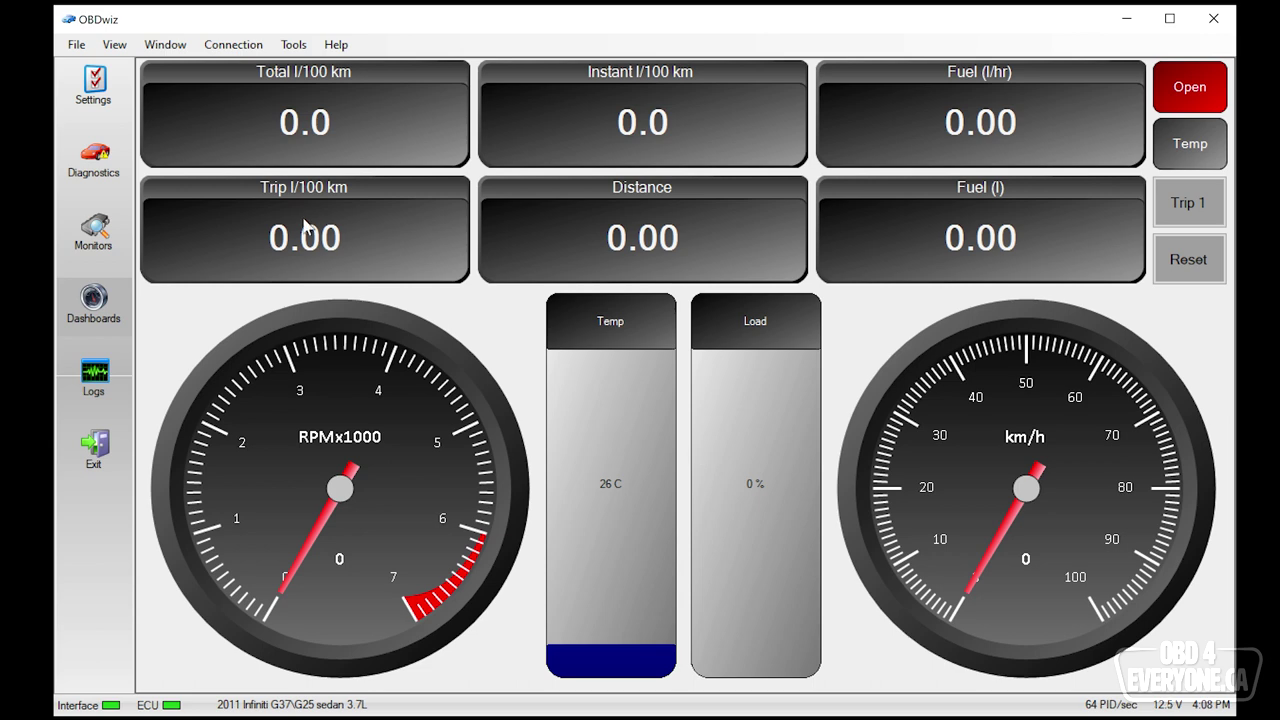
- Graph the control module and scan tool input voltages with a single capture, followed by a continuous capture that is stopped
{"action": "left_click", "coordinate": [93, 377]}
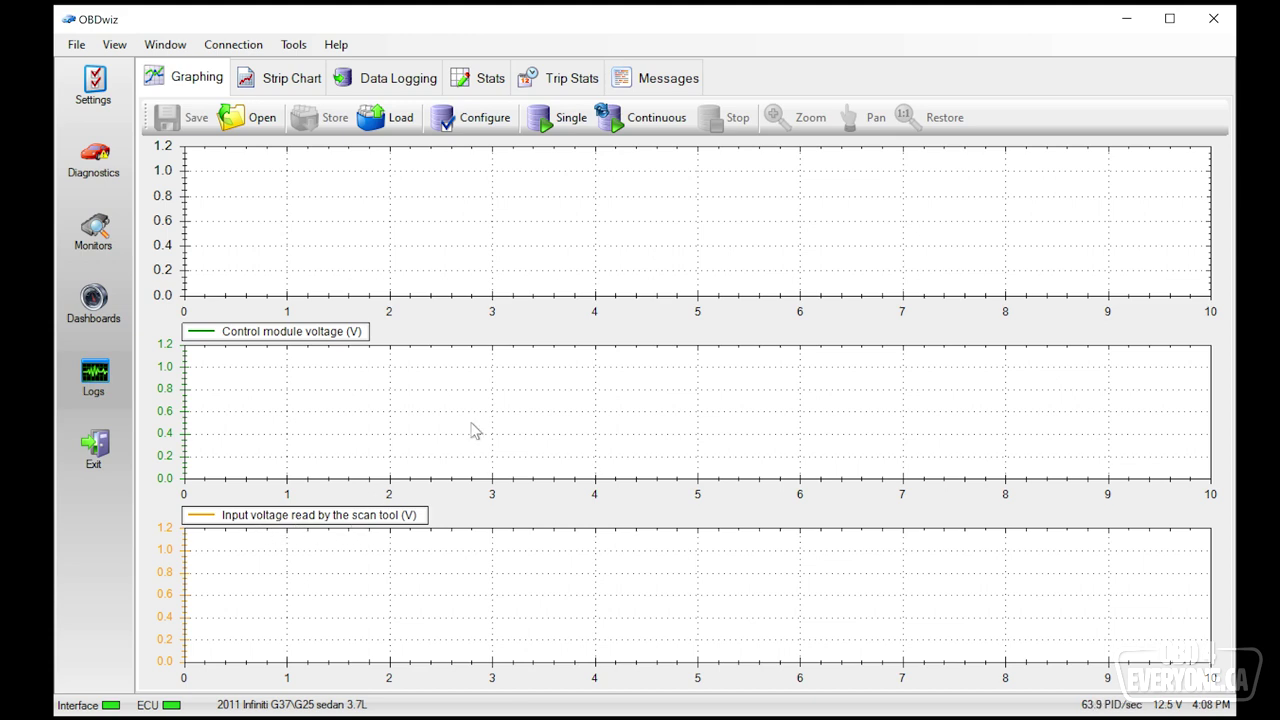
{"action": "left_click", "coordinate": [565, 123]}
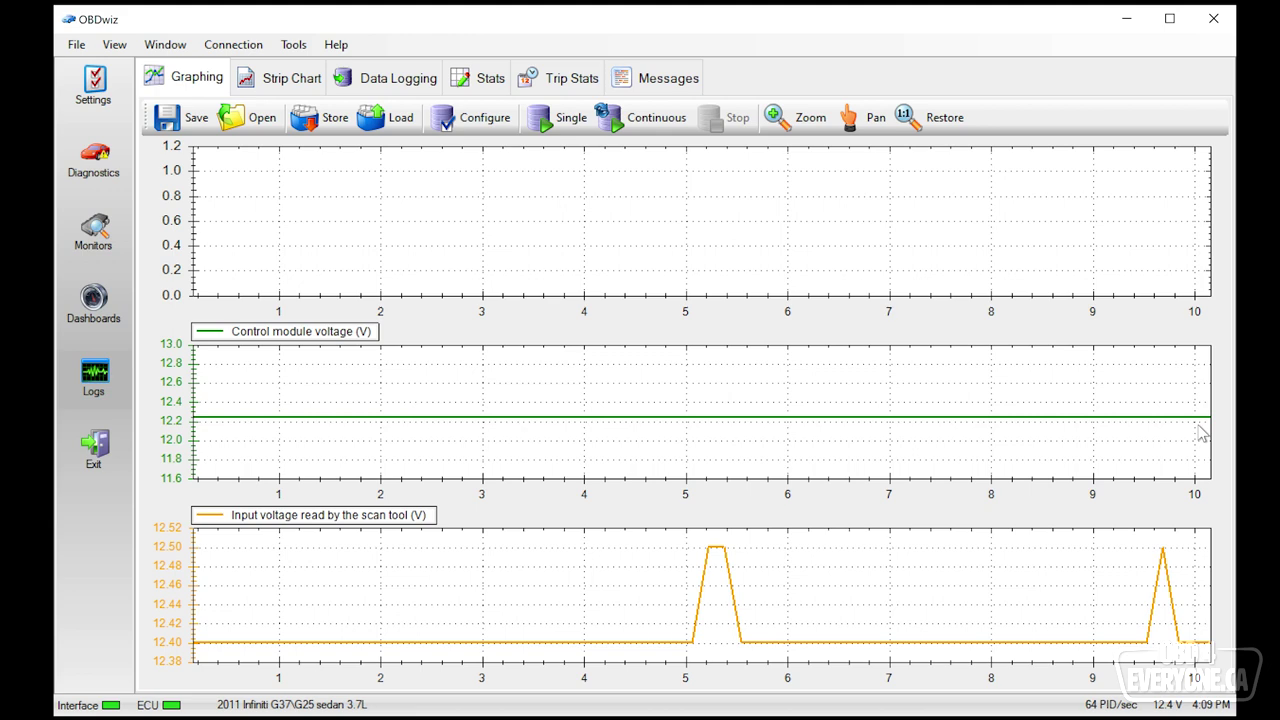
{"action": "left_click", "coordinate": [652, 118]}
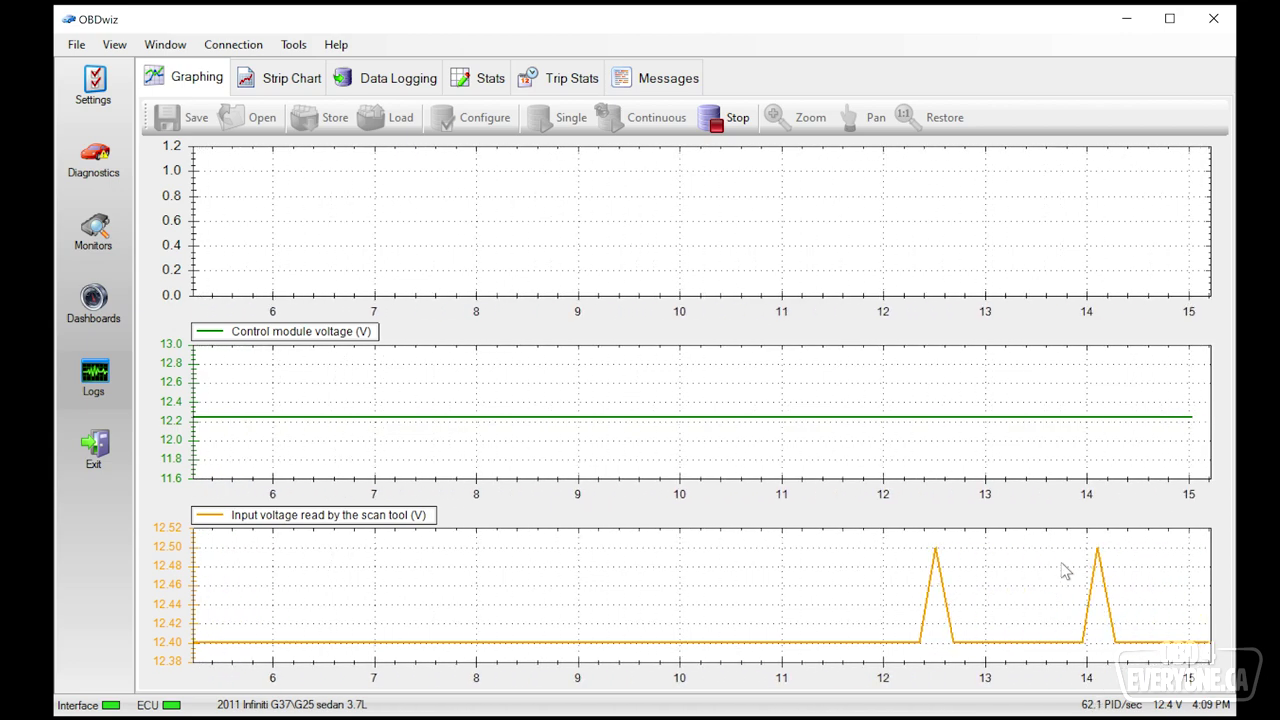
{"action": "left_click", "coordinate": [735, 119]}
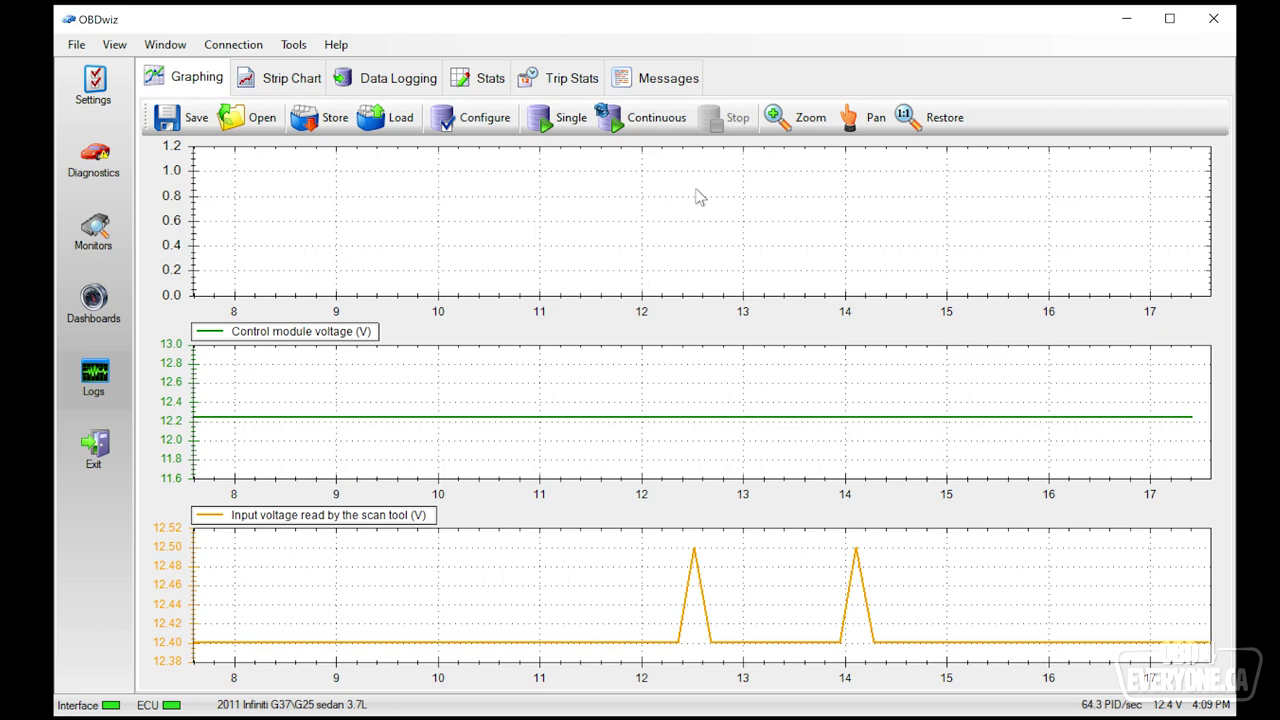
- Add the Engine coolant temperature PID to the graph configuration, and run and stop a continuous capture
{"action": "left_click", "coordinate": [483, 126]}
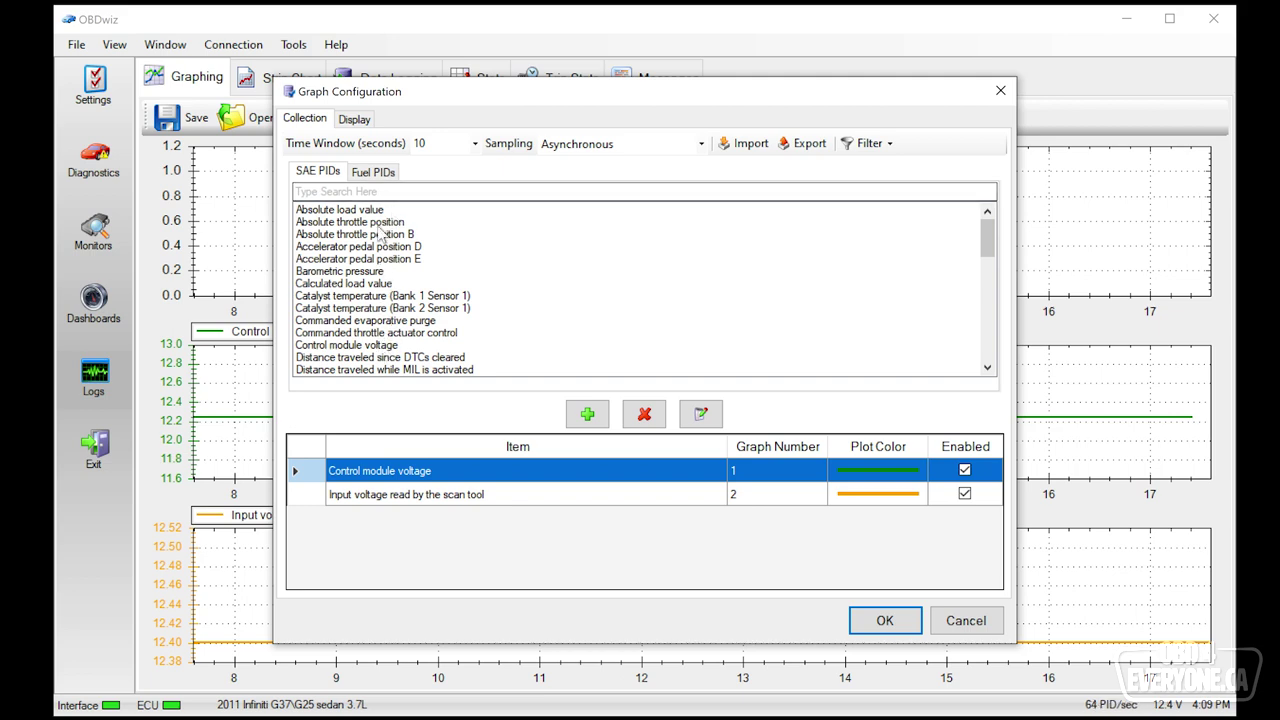
{"action": "left_click", "coordinate": [400, 191]}
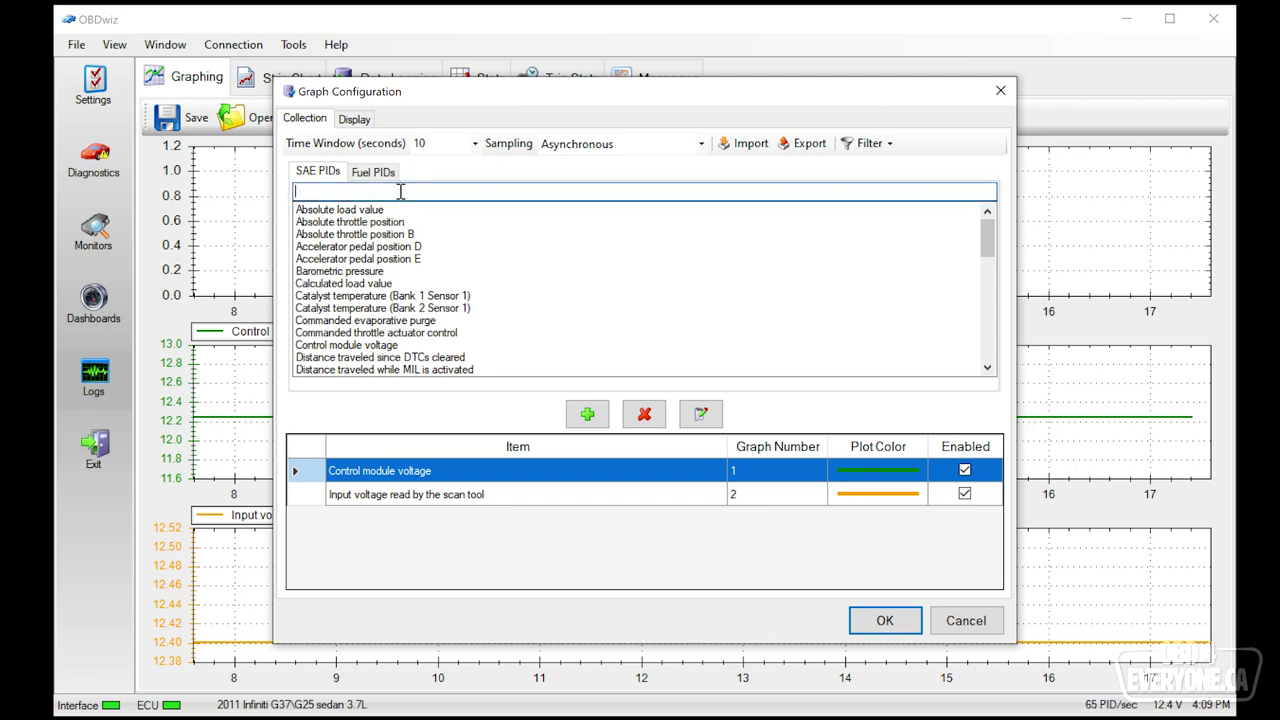
{"action": "type", "text": "cool"}
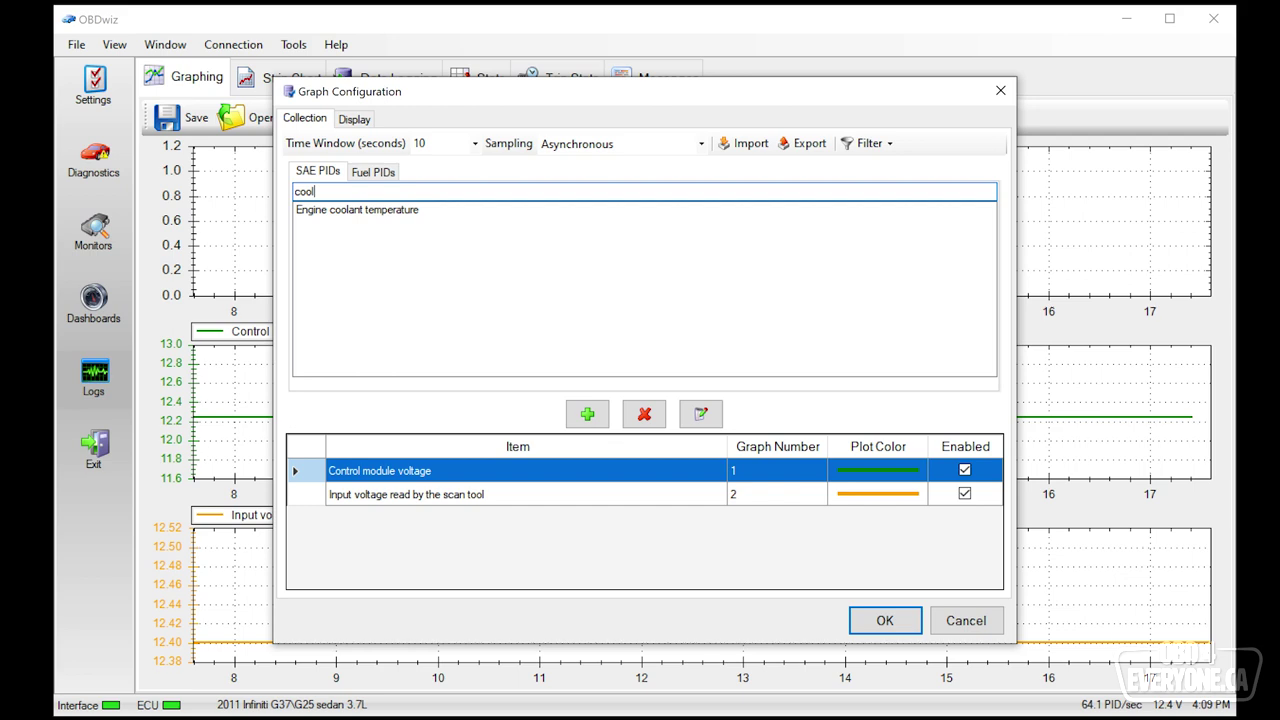
{"action": "left_click", "coordinate": [344, 211]}
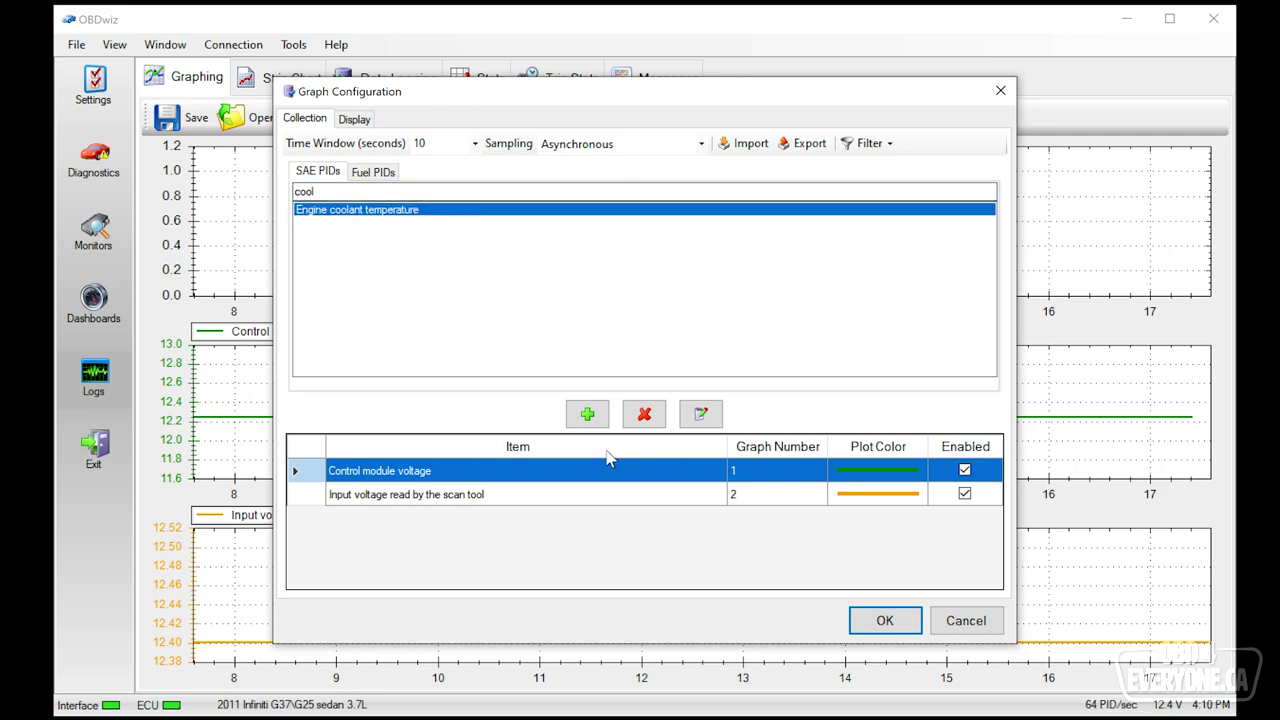
{"action": "left_click", "coordinate": [588, 415]}
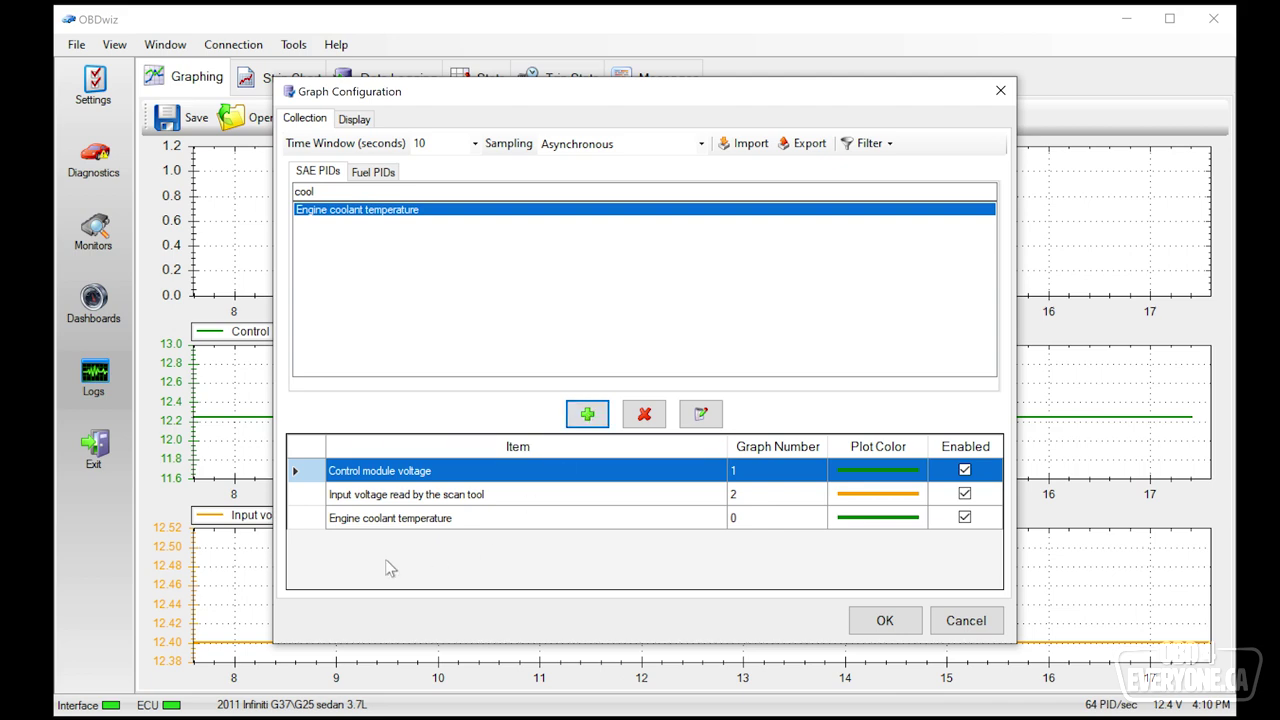
{"action": "left_click", "coordinate": [867, 622]}
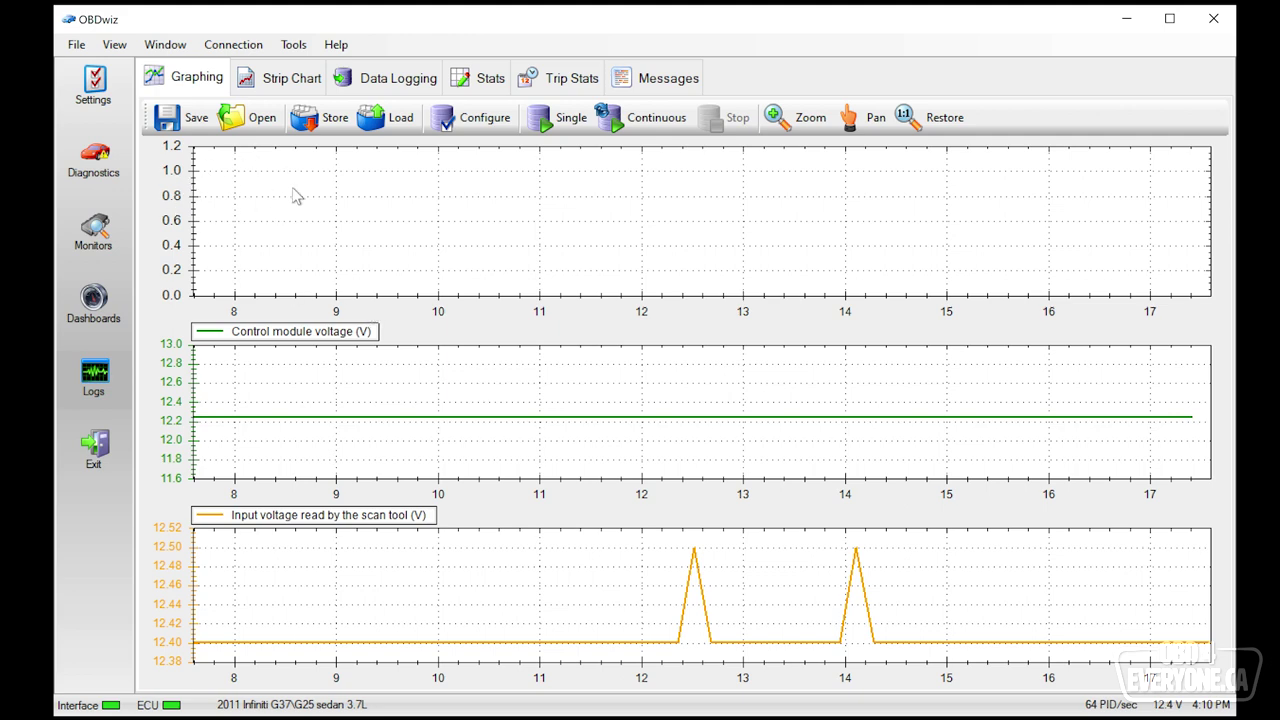
{"action": "left_click", "coordinate": [651, 126]}
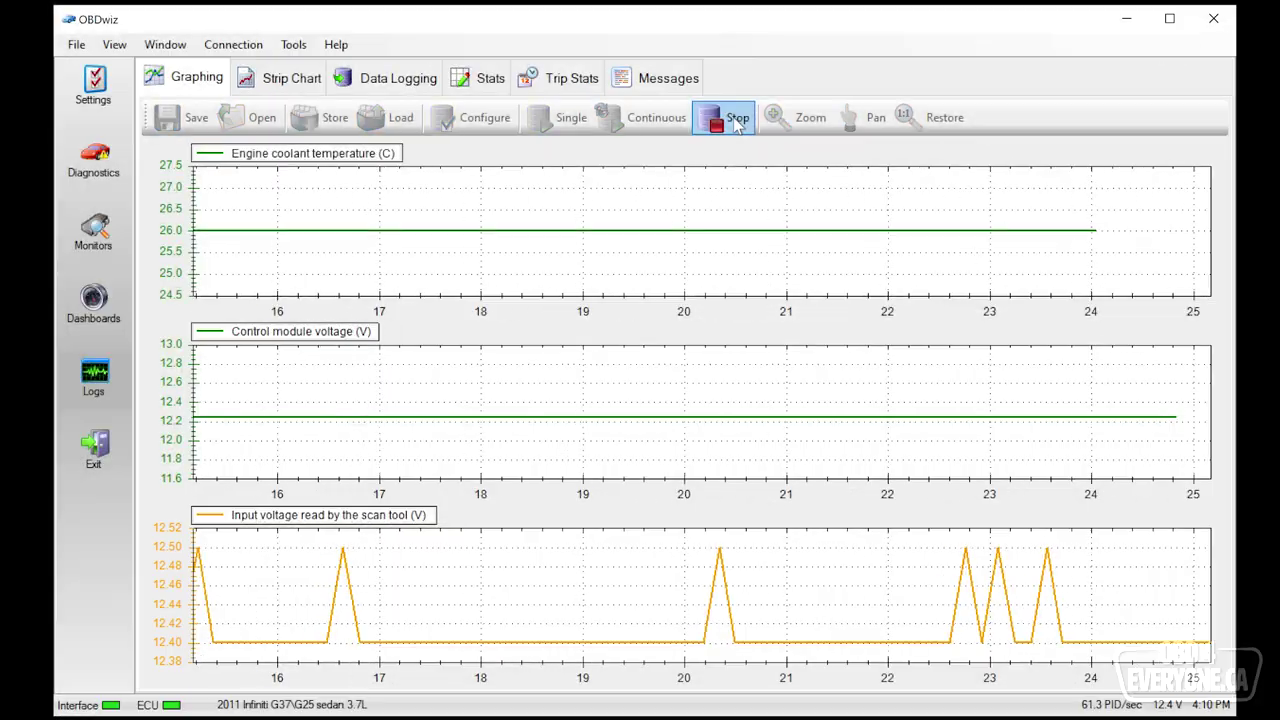
{"action": "left_click", "coordinate": [733, 119]}
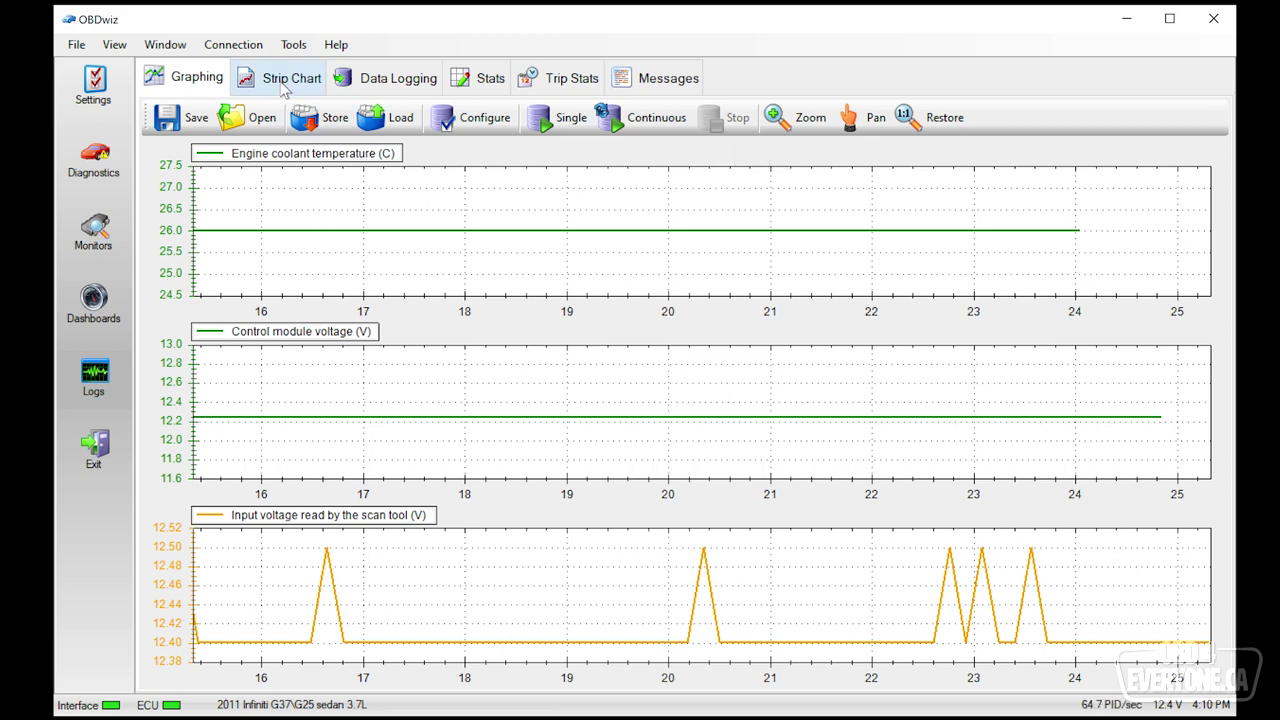
- Replace the scan tool input voltage with Engine coolant temperature (SAE 0x05) in the strip chart configuration
{"action": "left_click", "coordinate": [282, 78]}
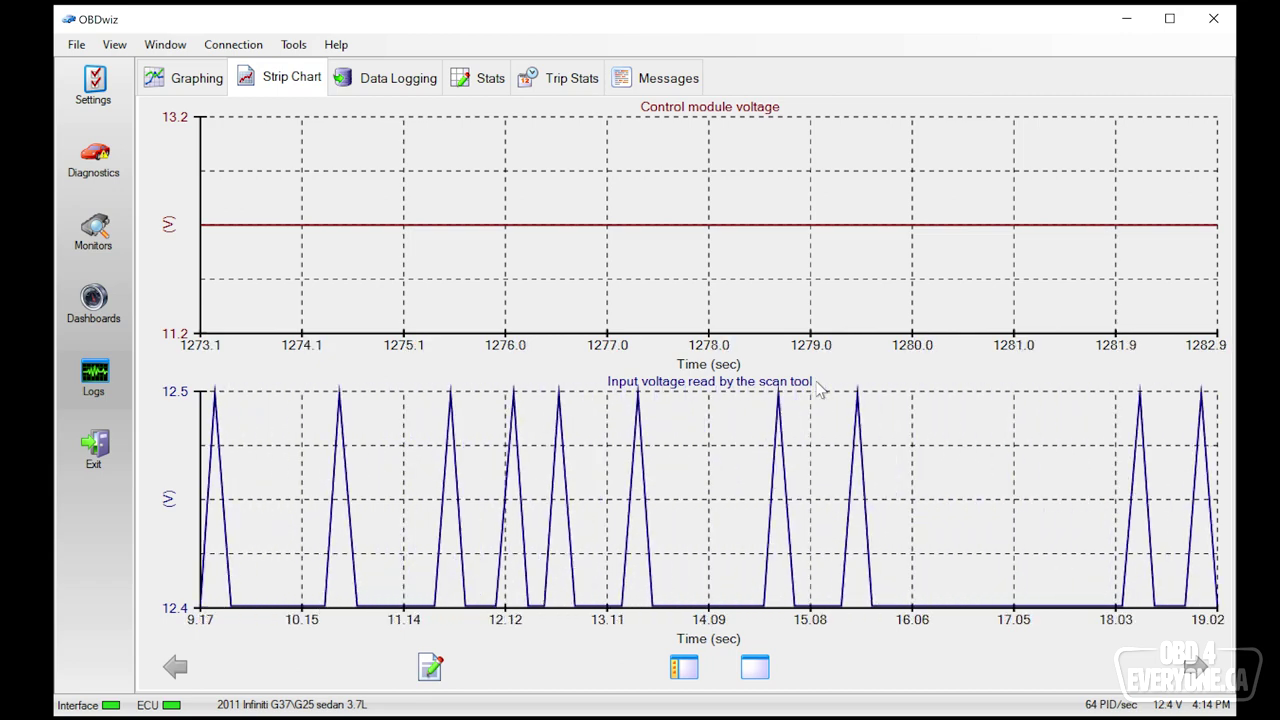
{"action": "left_click", "coordinate": [431, 668]}
{"action": "left_click_drag", "start_coordinate": [1120, 240], "coordinate": [1095, 626]}
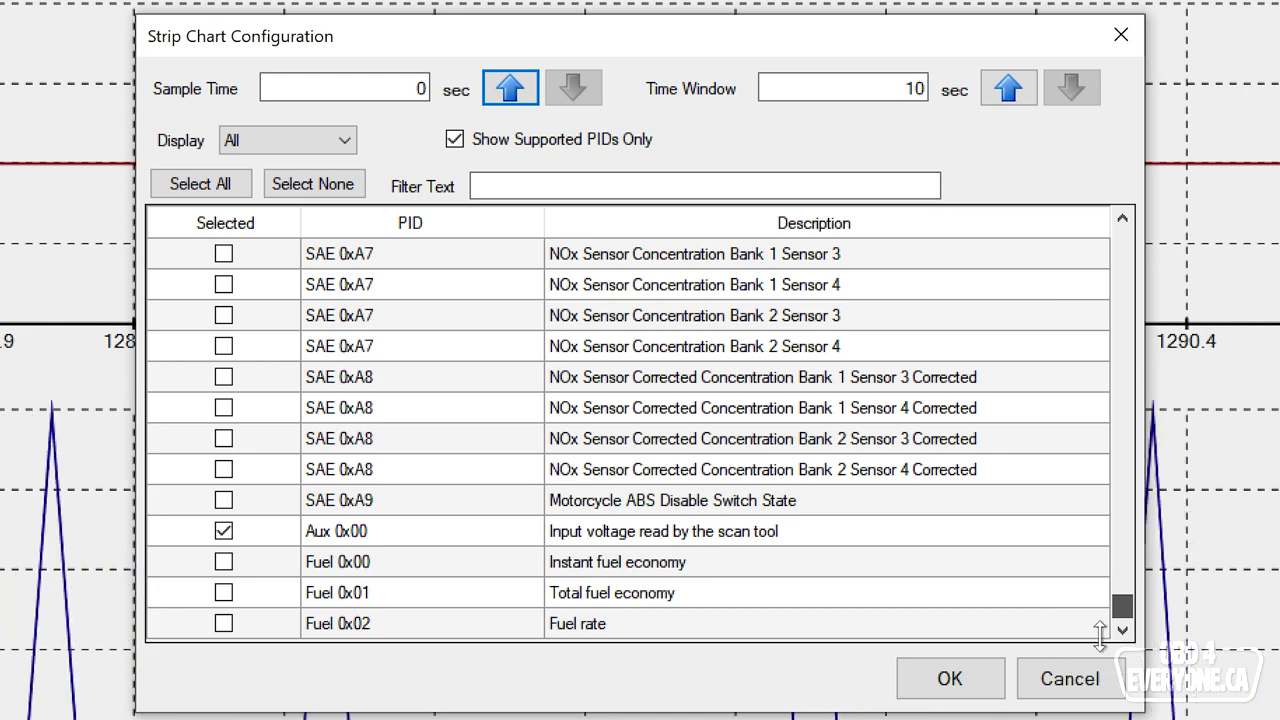
{"action": "left_click", "coordinate": [225, 532]}
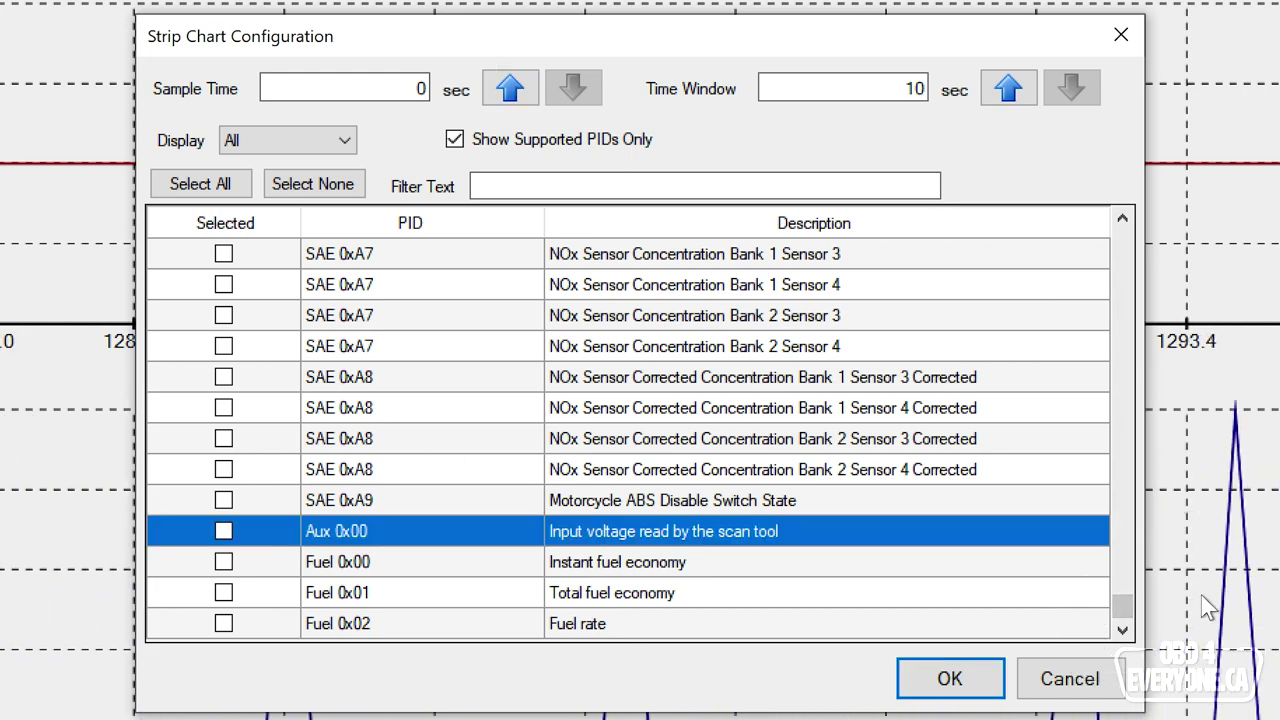
{"action": "left_click", "coordinate": [1121, 566]}
{"action": "left_click_drag", "start_coordinate": [1121, 563], "coordinate": [1120, 206]}
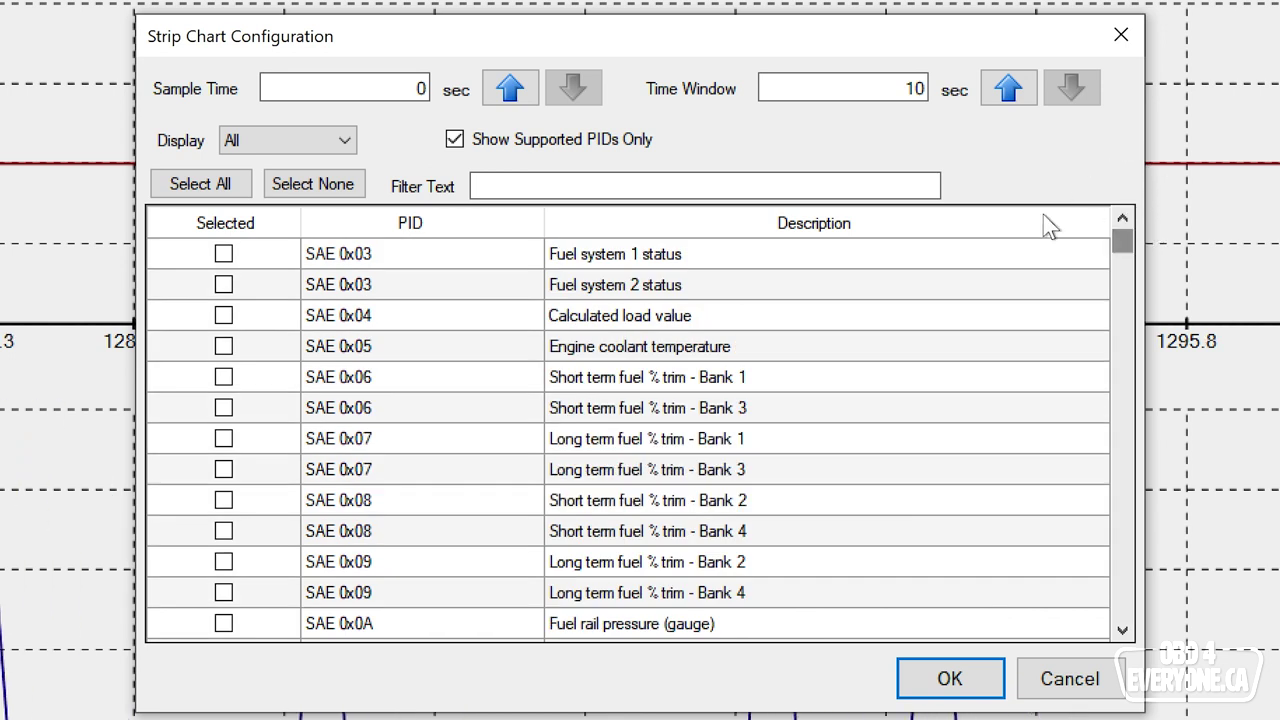
{"action": "left_click", "coordinate": [223, 346]}
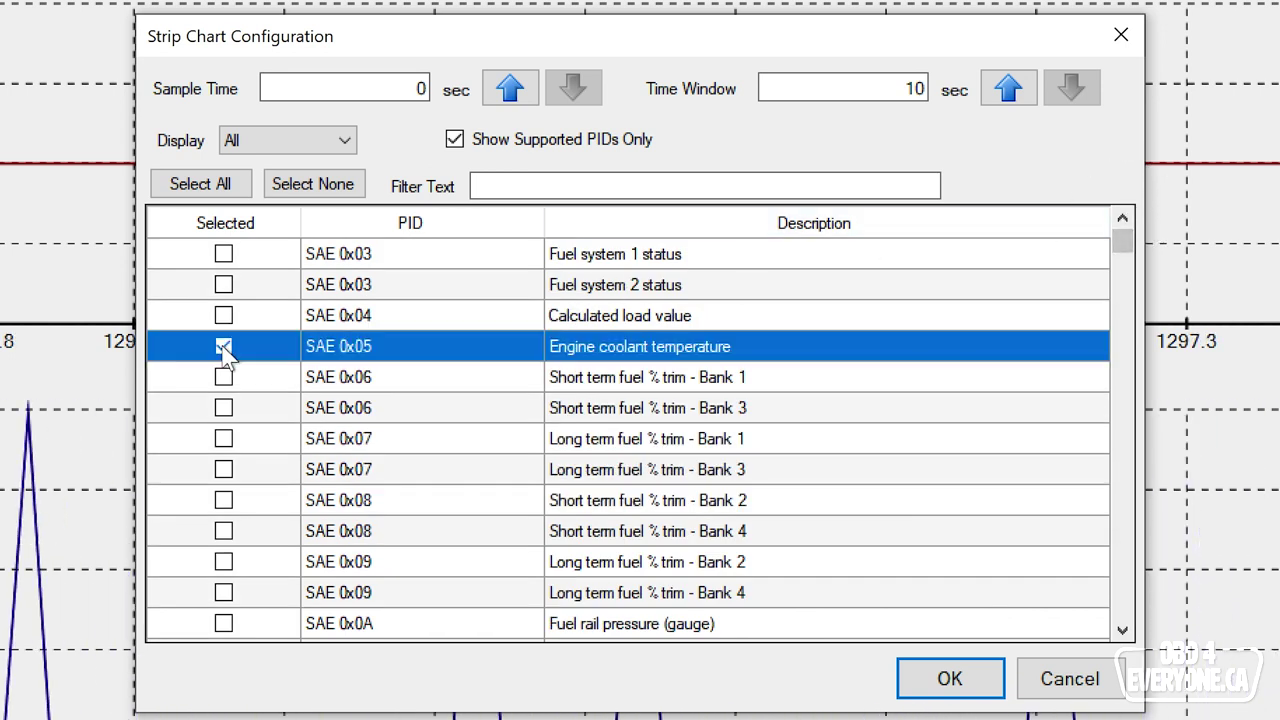
{"action": "left_click", "coordinate": [950, 679]}
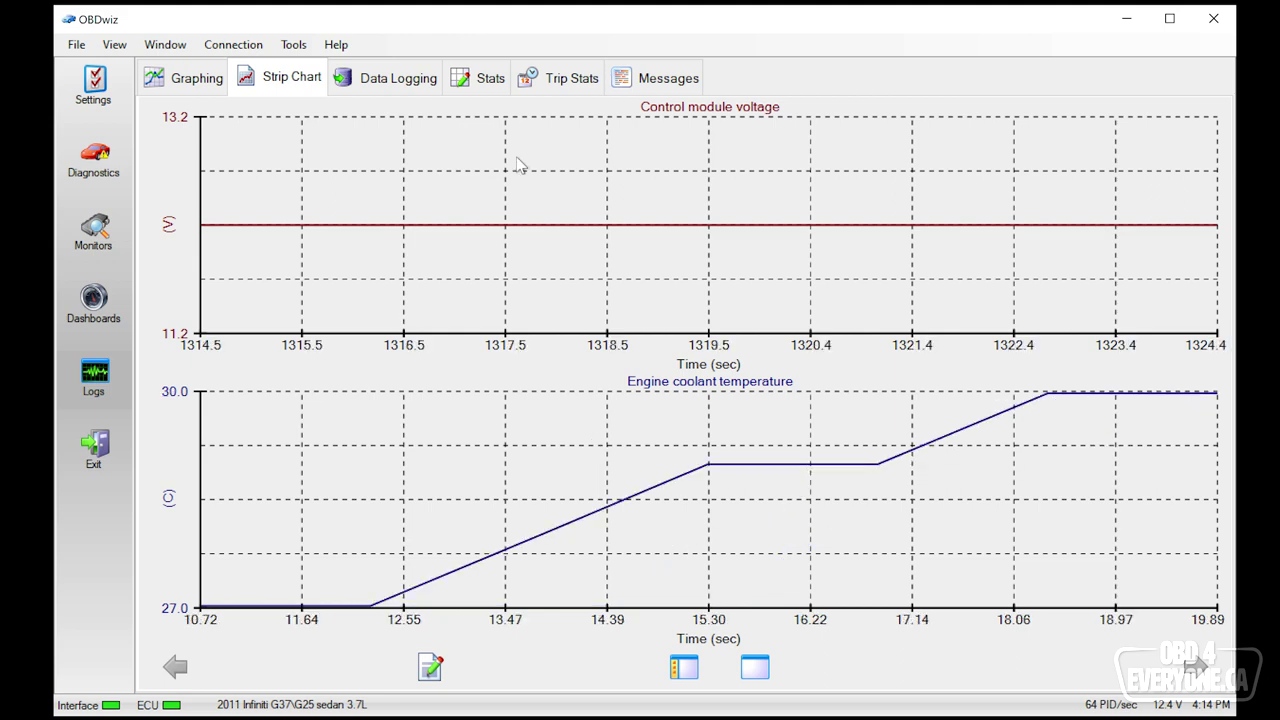
- In Data Logging, try the CSV fixed-sample-time trigger at 1 s, and set the logging trigger to Trigger on PID frame
{"action": "left_click", "coordinate": [400, 86]}
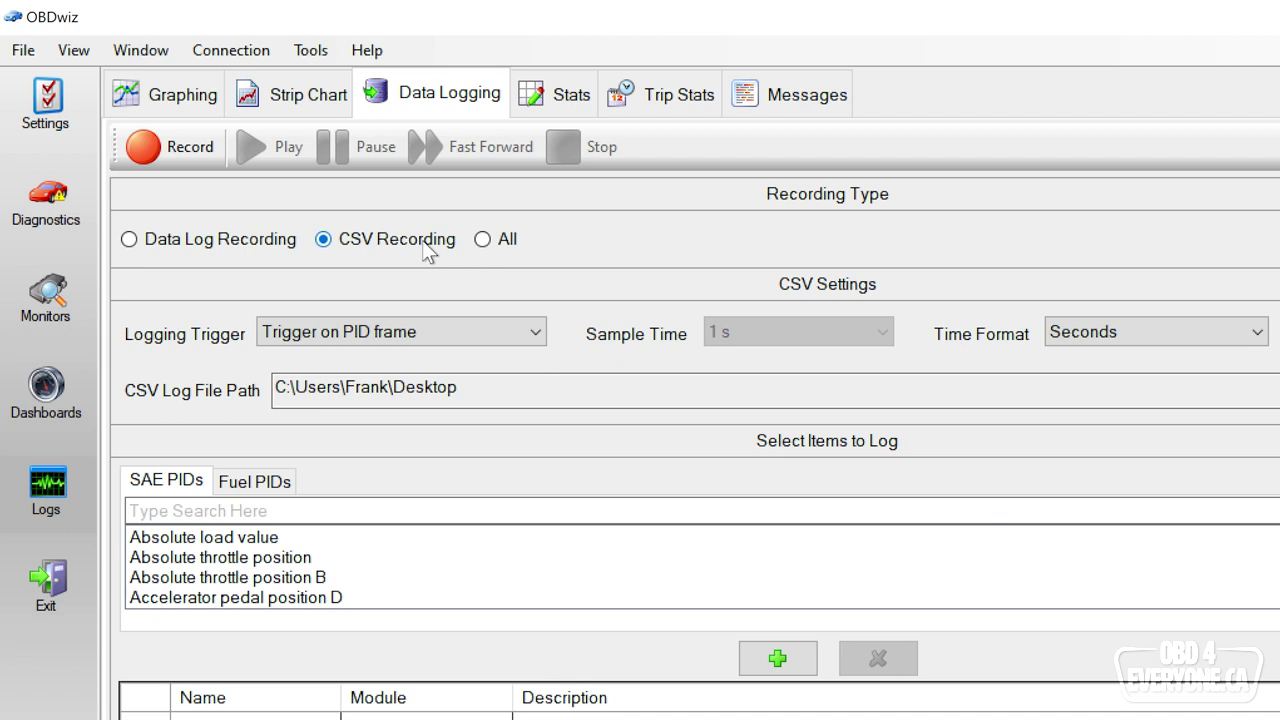
{"action": "left_click", "coordinate": [445, 334]}
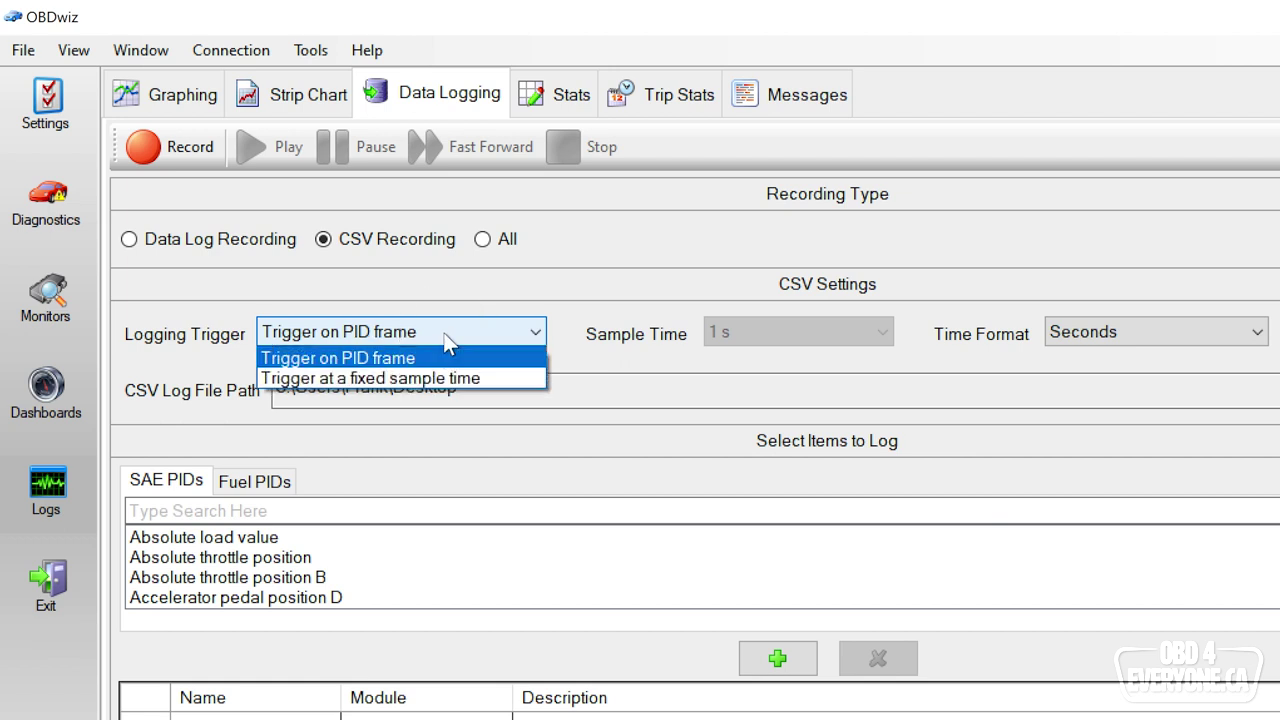
{"action": "left_click", "coordinate": [493, 385]}
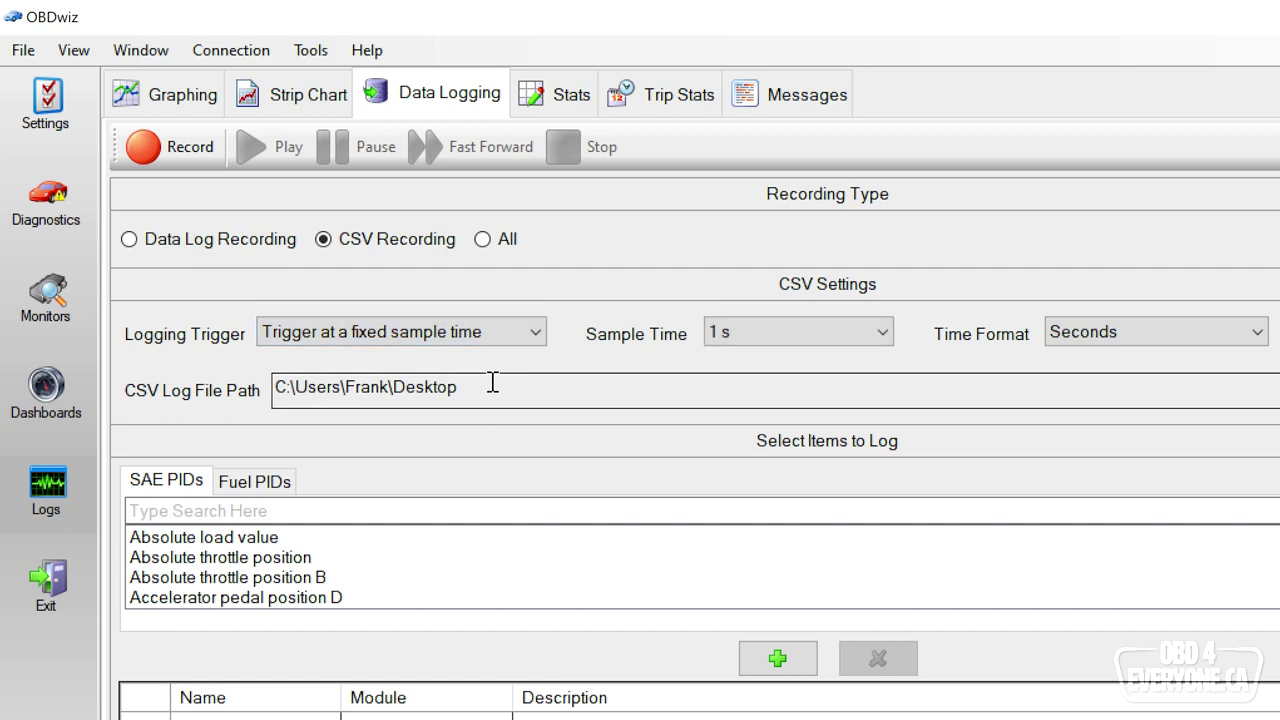
{"action": "left_click", "coordinate": [770, 335]}
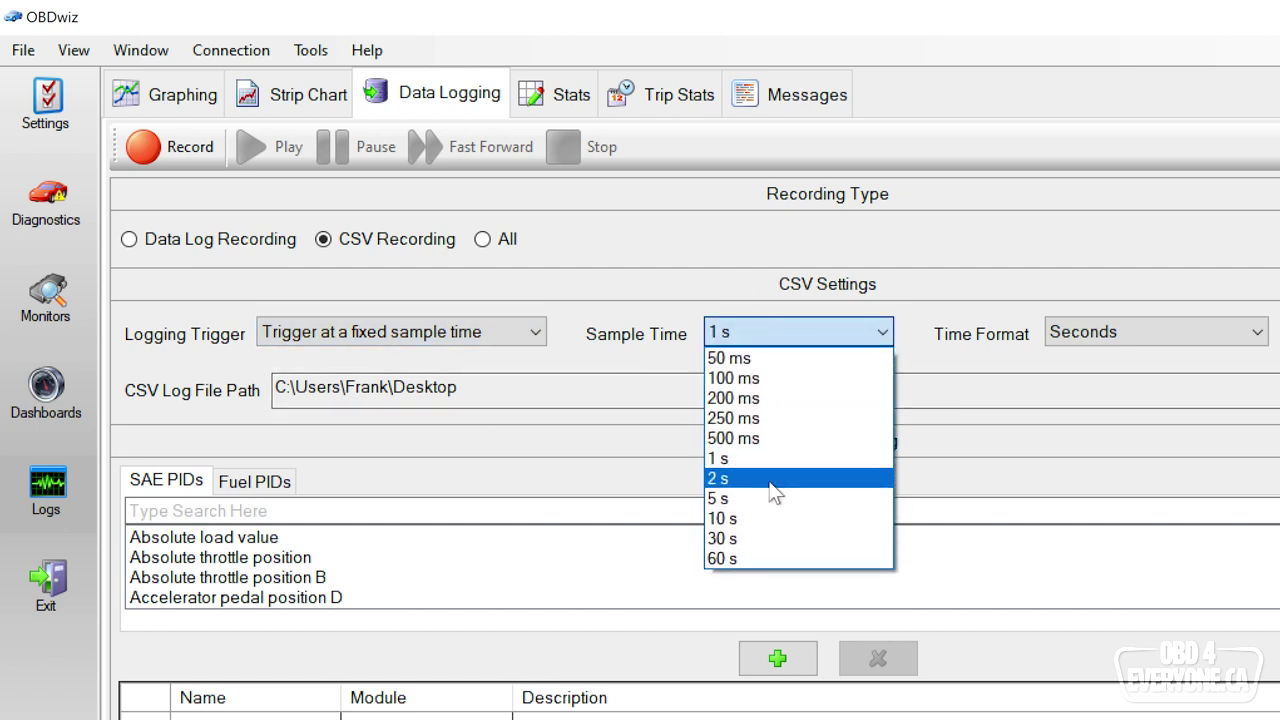
{"action": "left_click", "coordinate": [760, 457]}
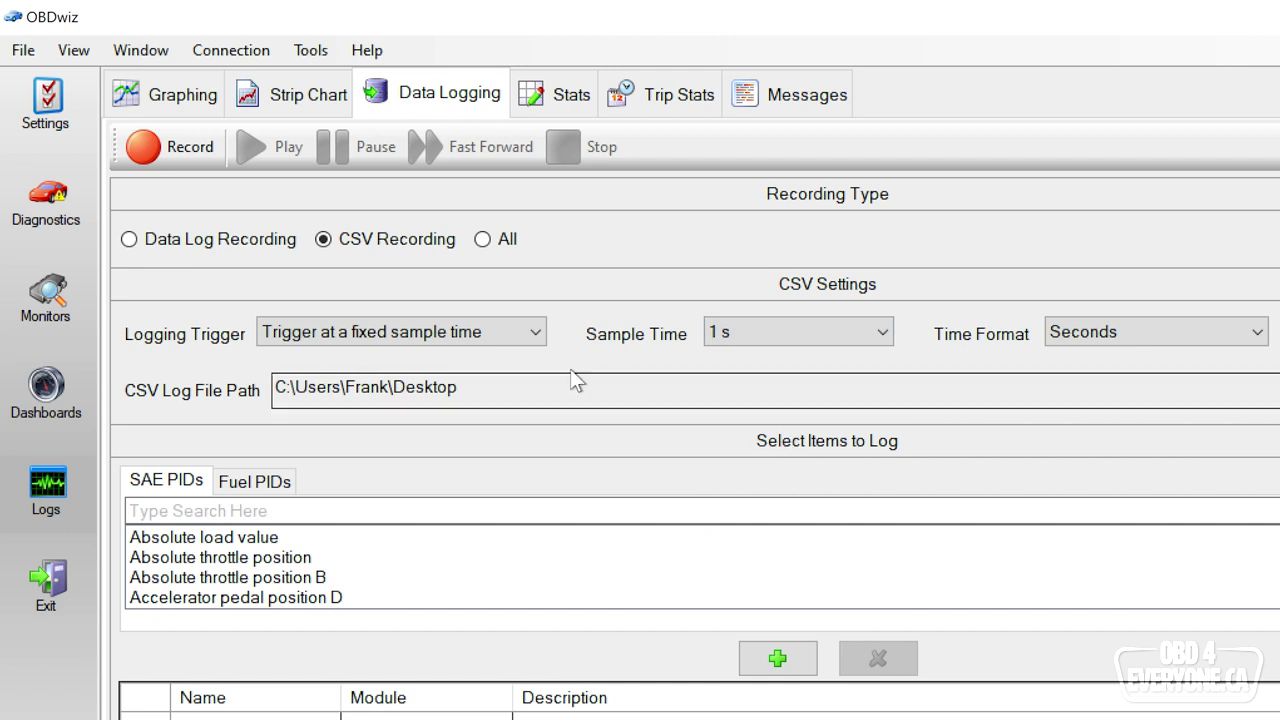
{"action": "left_click", "coordinate": [533, 331]}
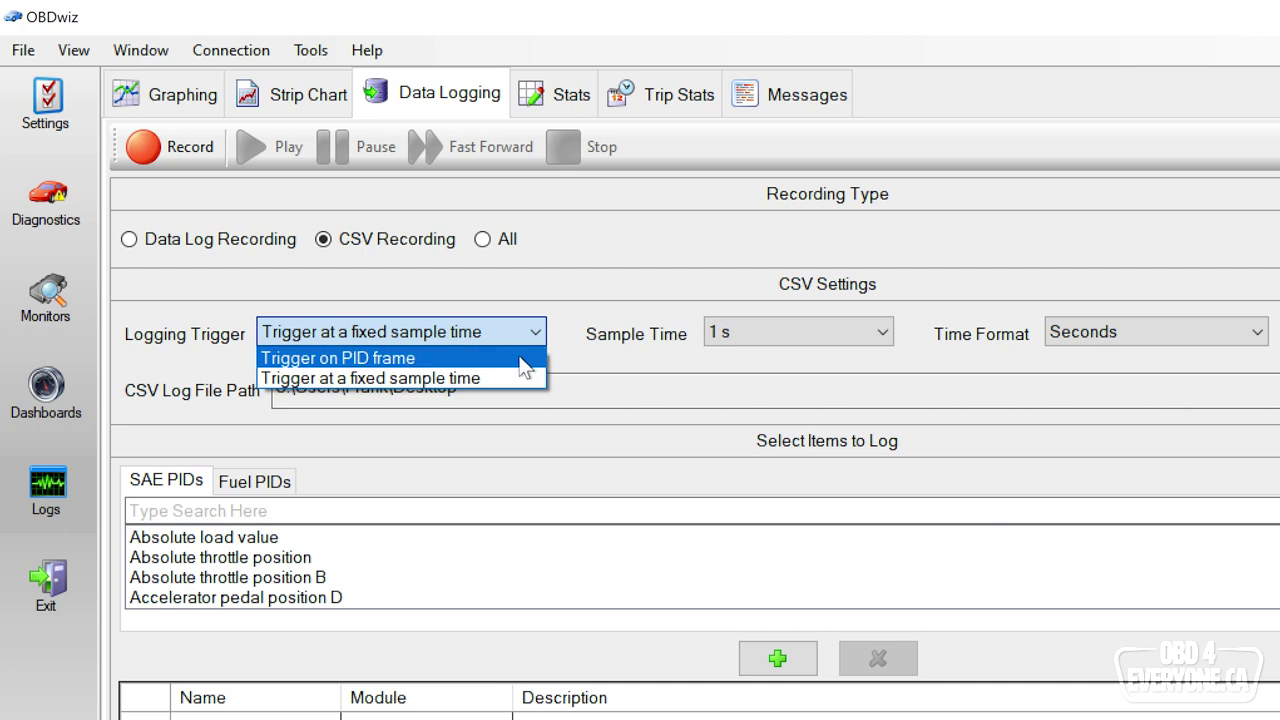
{"action": "left_click", "coordinate": [520, 357]}
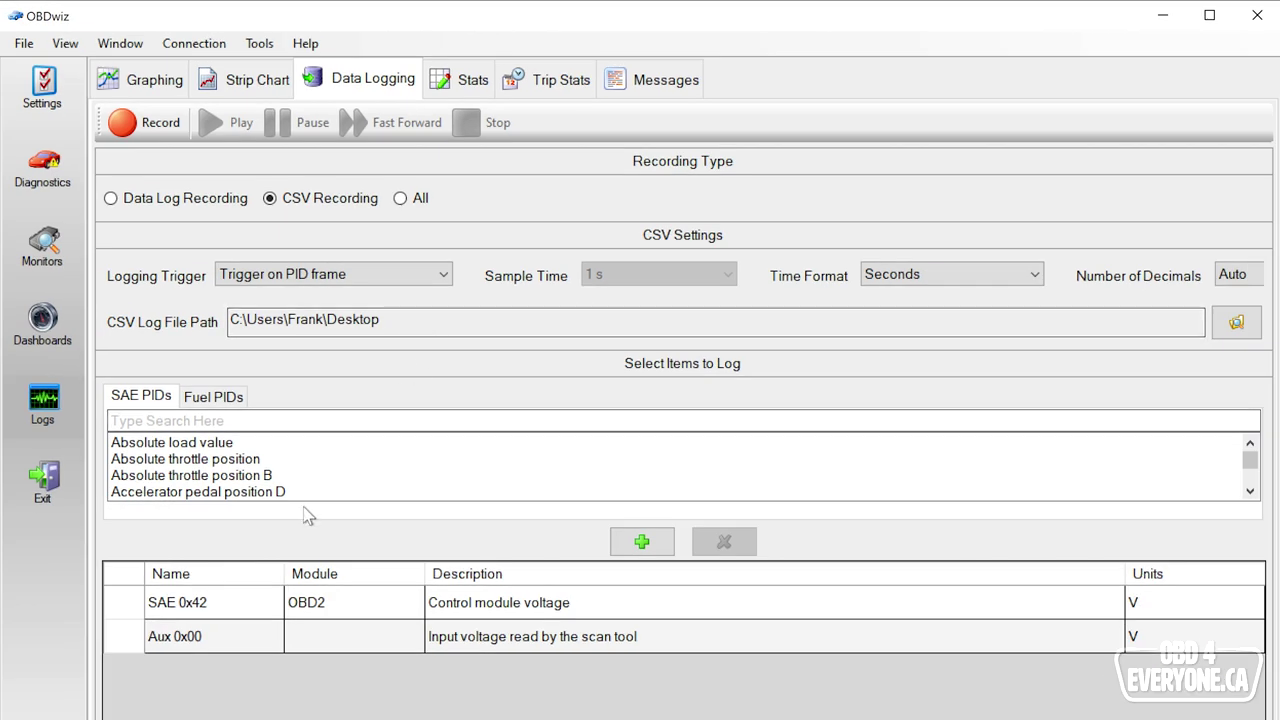
- Find the Engine coolant temperature PID by searching "cool", add it to the logged items and record a CSV log
{"action": "left_click_drag", "start_coordinate": [1250, 460], "coordinate": [1253, 403]}
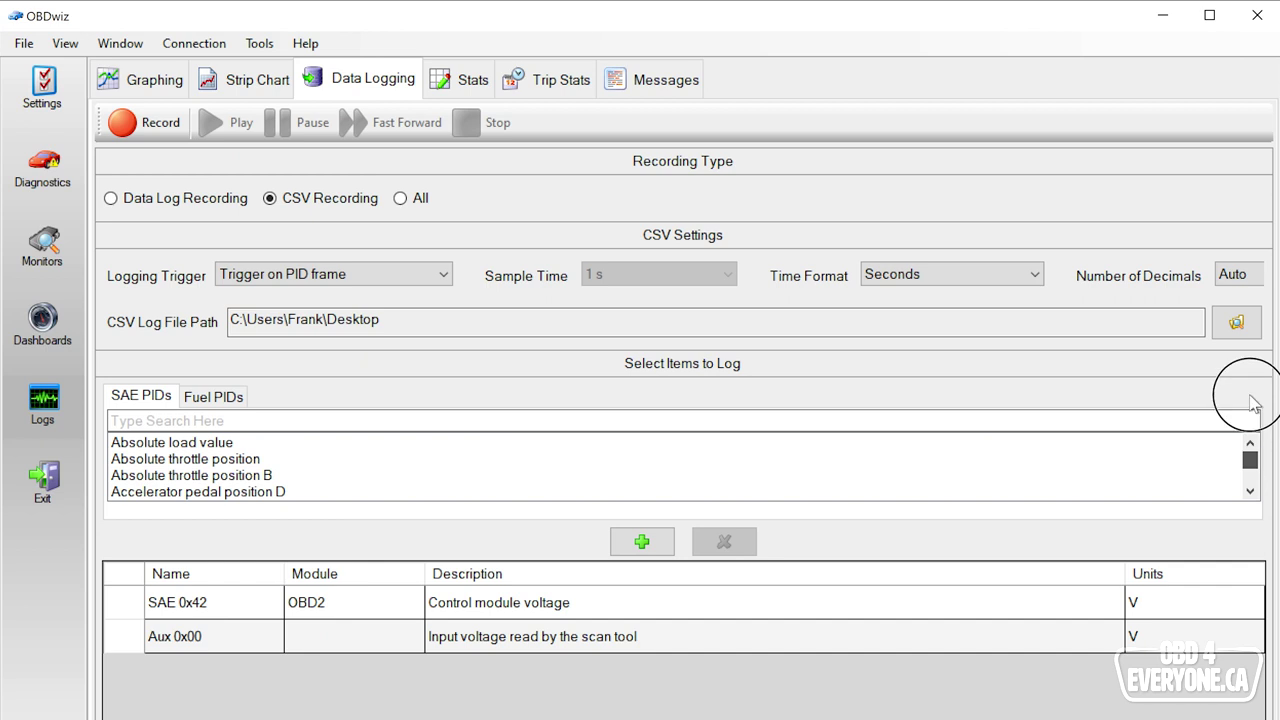
{"action": "left_click", "coordinate": [276, 421]}
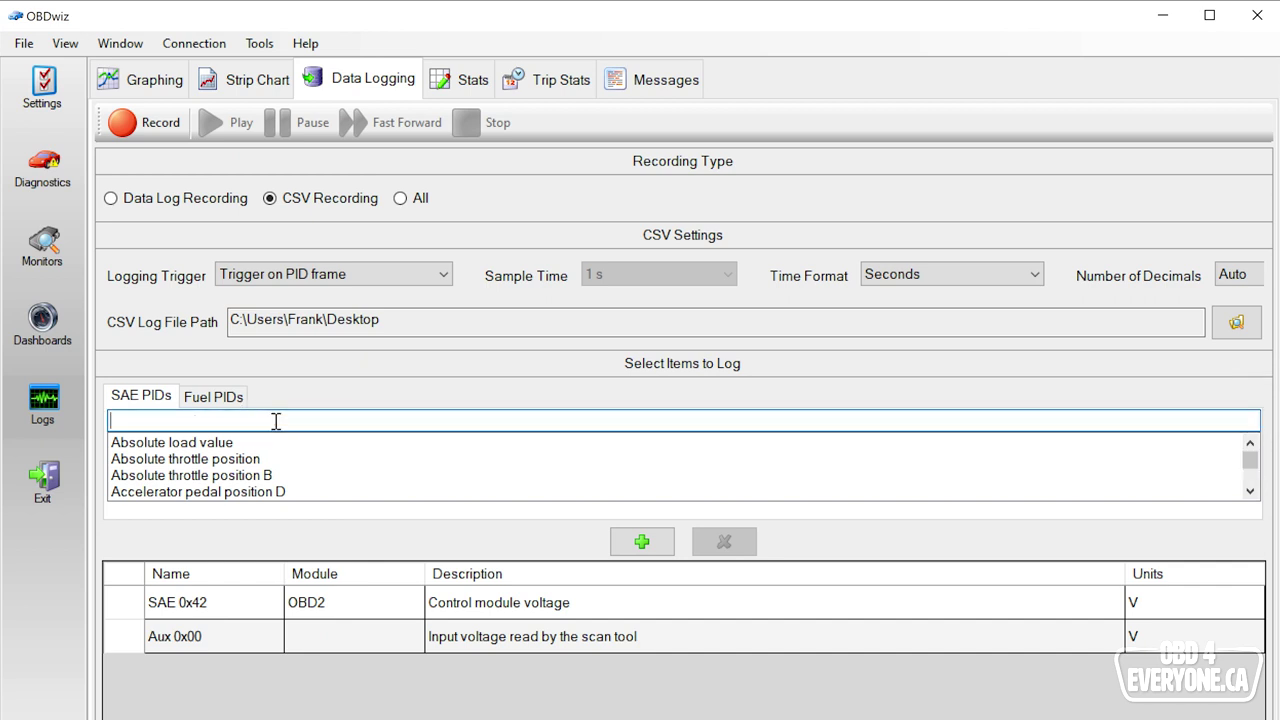
{"action": "type", "text": "cool"}
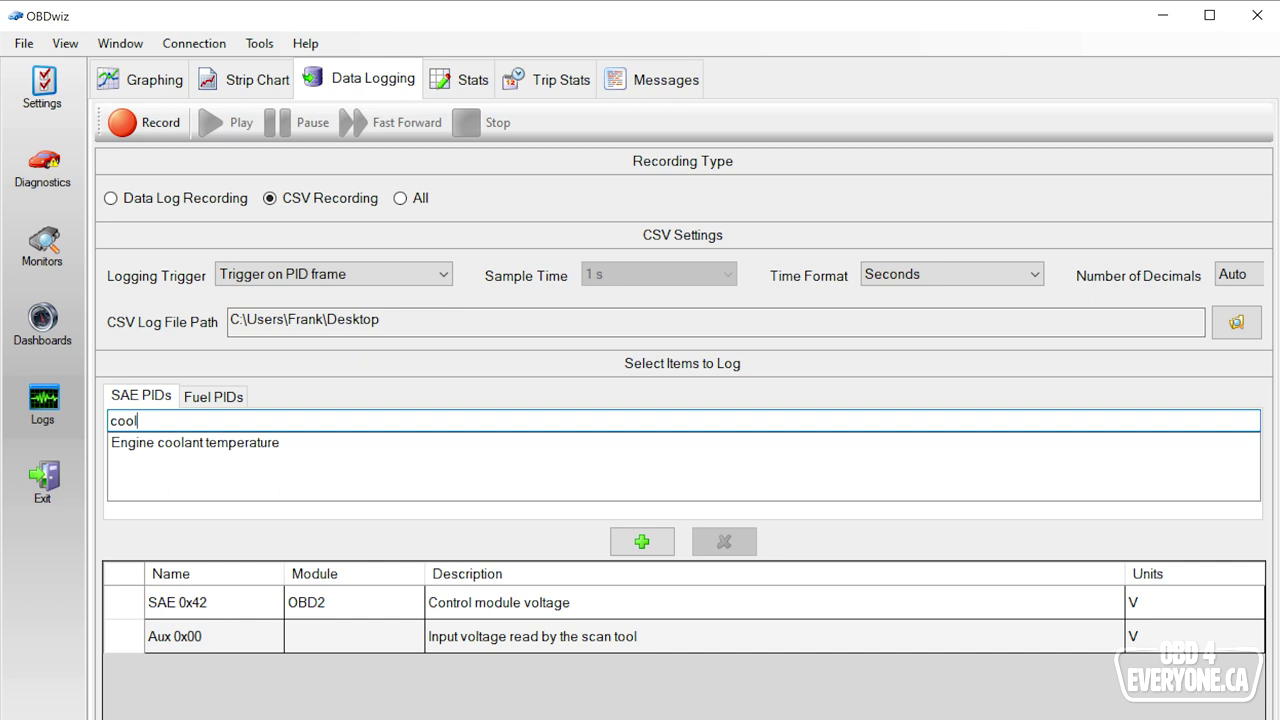
{"action": "left_click", "coordinate": [268, 448]}
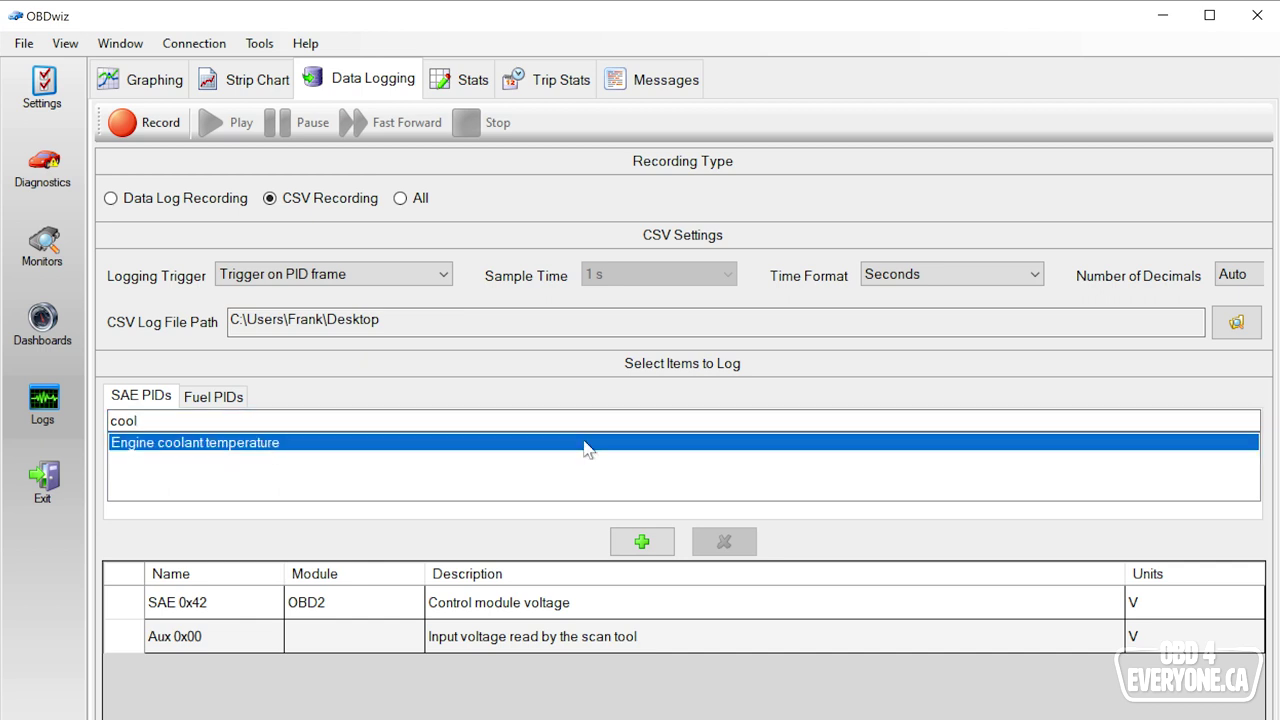
{"action": "left_click", "coordinate": [638, 543]}
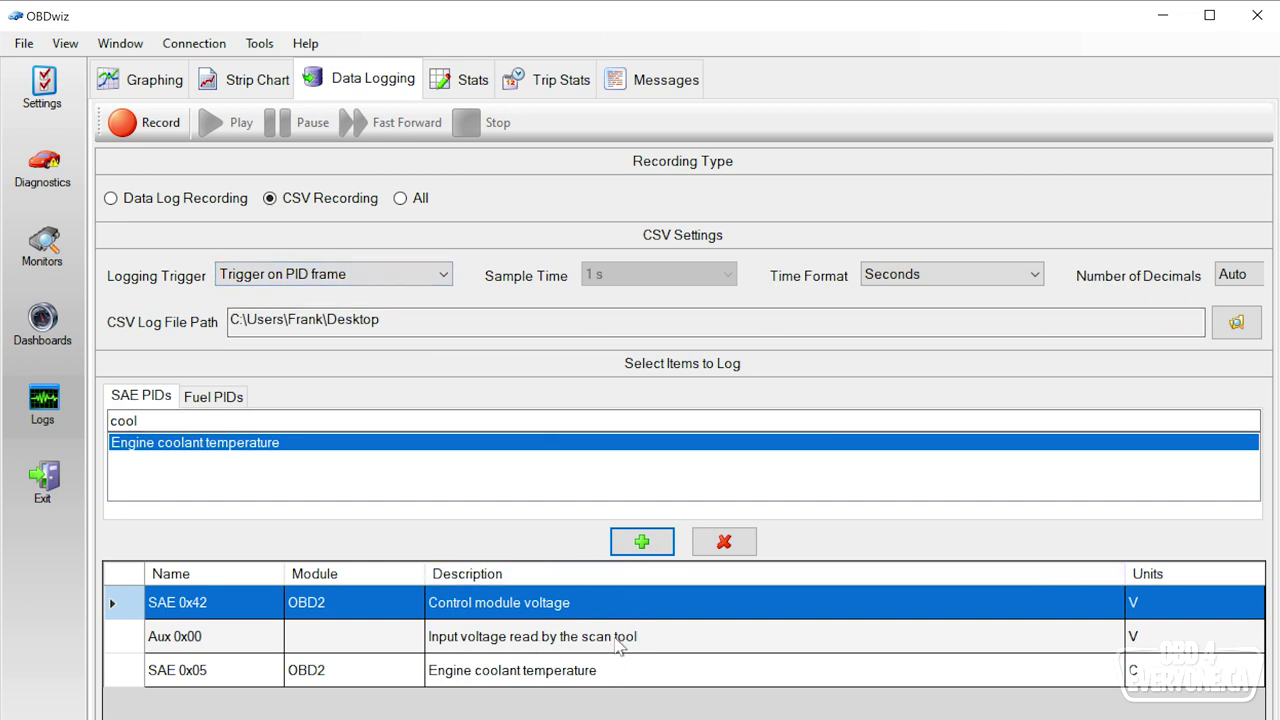
{"action": "left_click", "coordinate": [148, 124]}
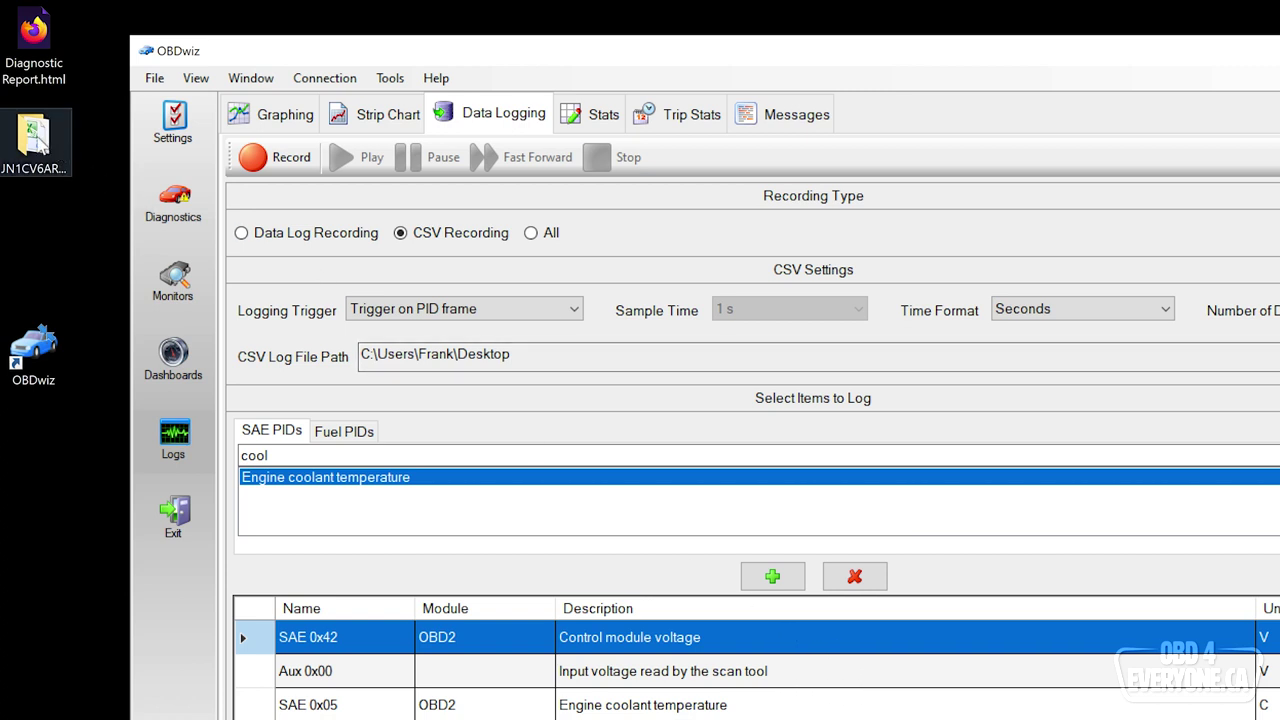
- Open CSVLog_20200821_161701.csv from the vehicle's desktop folder in Excel and fit columns A to D to their contents
{"action": "left_click", "coordinate": [60, 163]}
{"action": "double_click", "coordinate": [60, 163]}
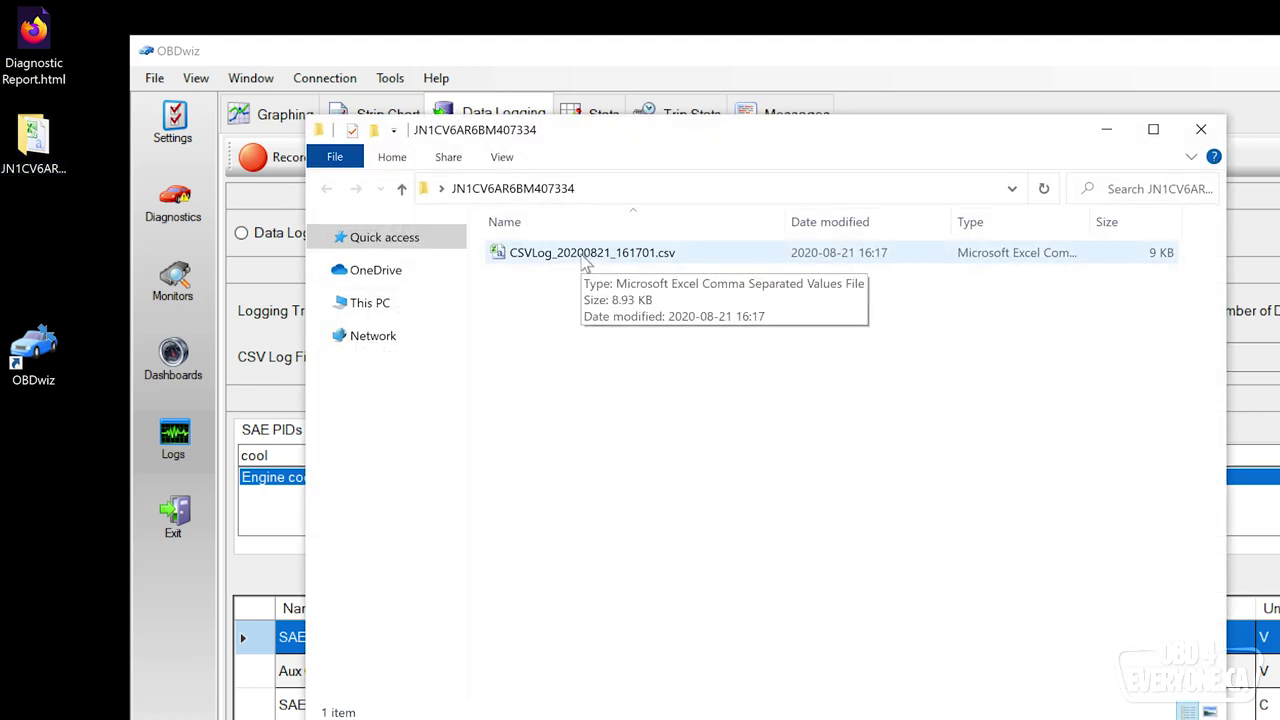
{"action": "double_click", "coordinate": [586, 256]}
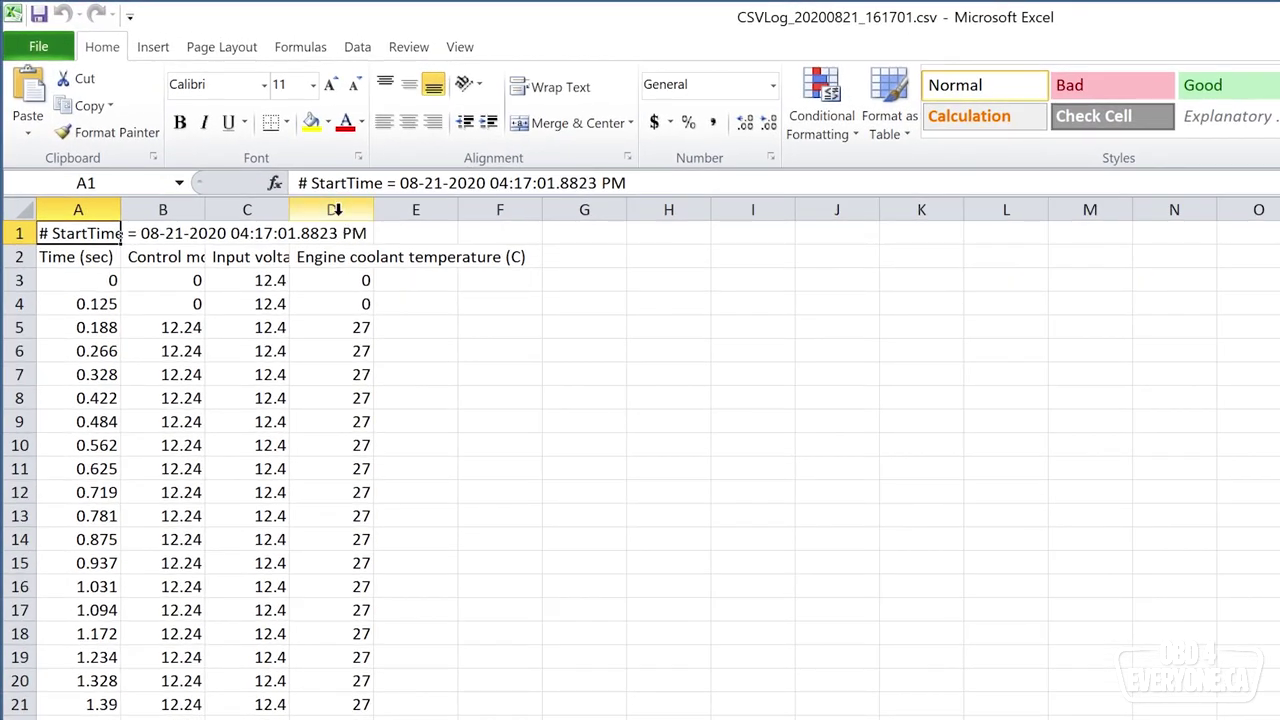
{"action": "left_click", "coordinate": [340, 209], "text": "shift"}
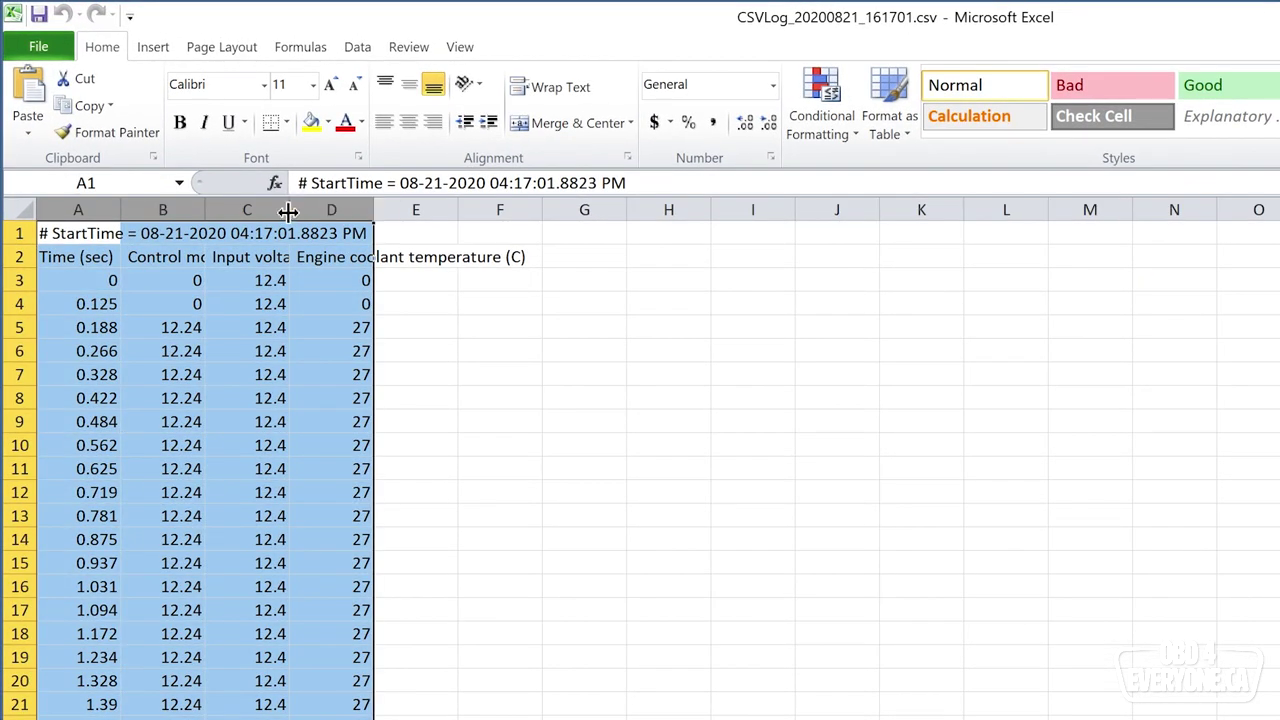
{"action": "double_click", "coordinate": [288, 211]}
{"action": "left_click", "coordinate": [1270, 633]}
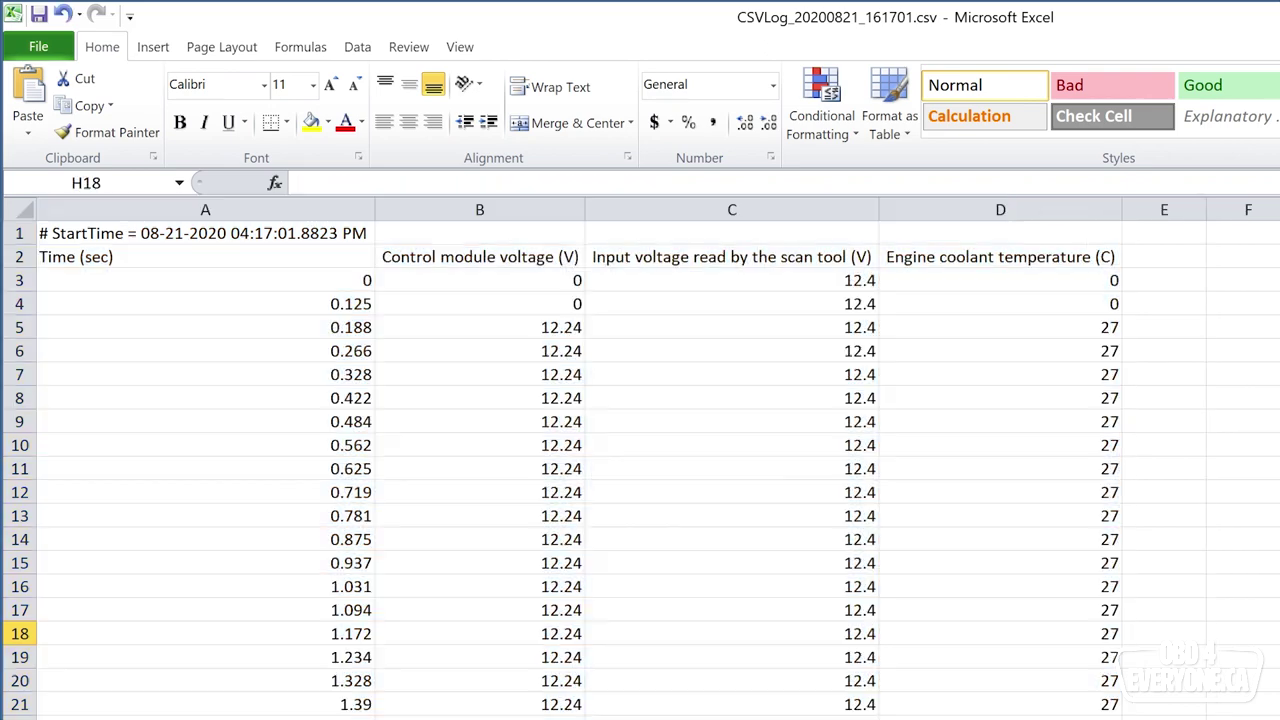
- Examine the log's start time, time, voltage and coolant temperature columns, and close the workbook without saving
{"action": "left_click", "coordinate": [216, 238]}
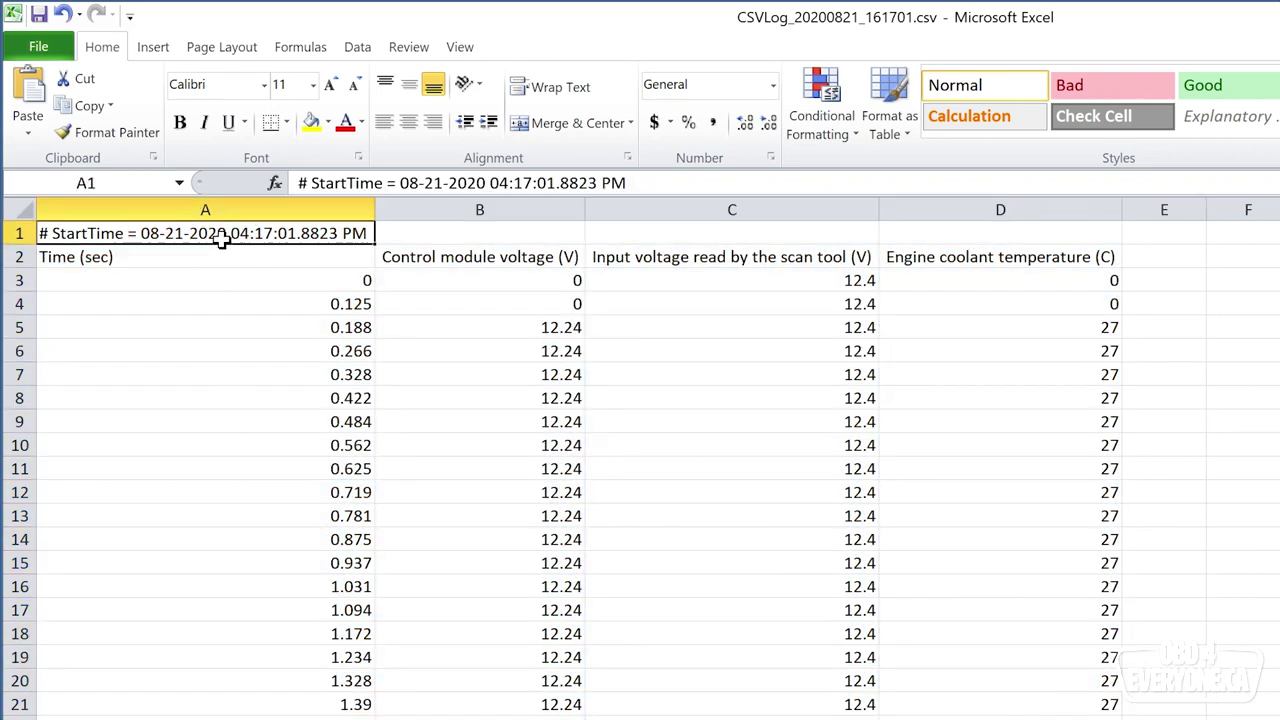
{"action": "left_click", "coordinate": [263, 287]}
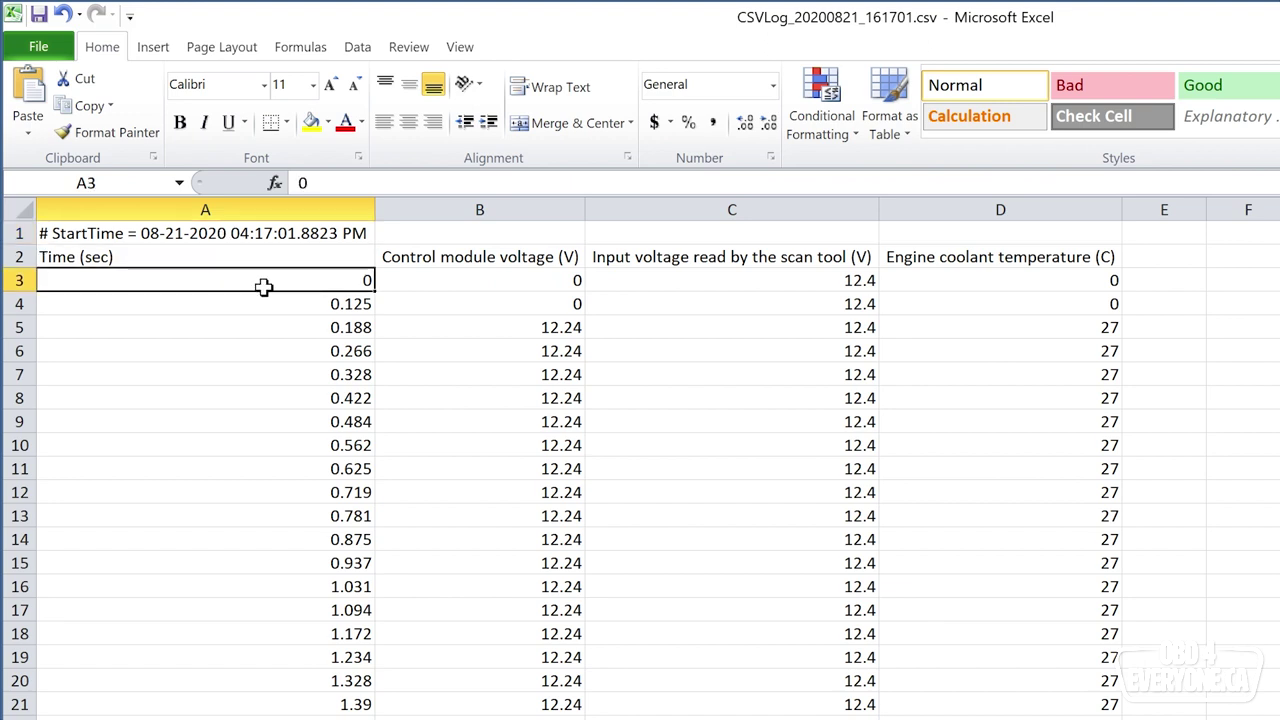
{"action": "left_click", "coordinate": [495, 208]}
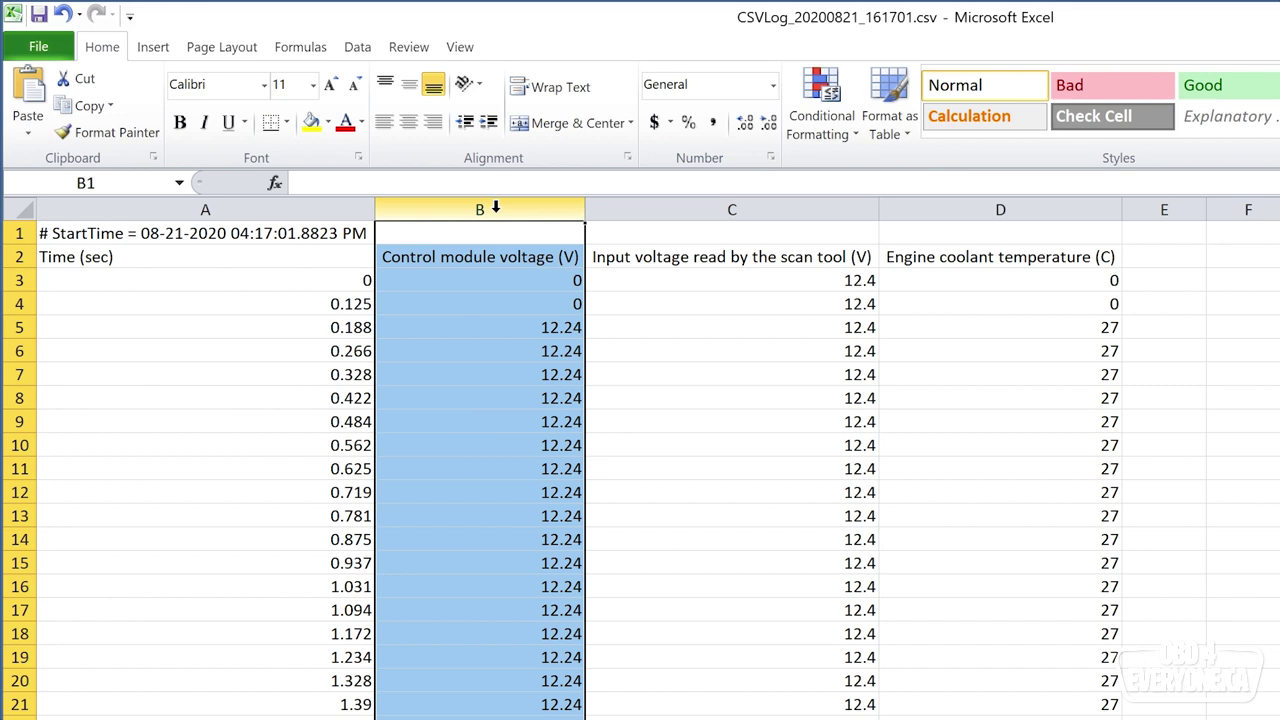
{"action": "left_click", "coordinate": [675, 207]}
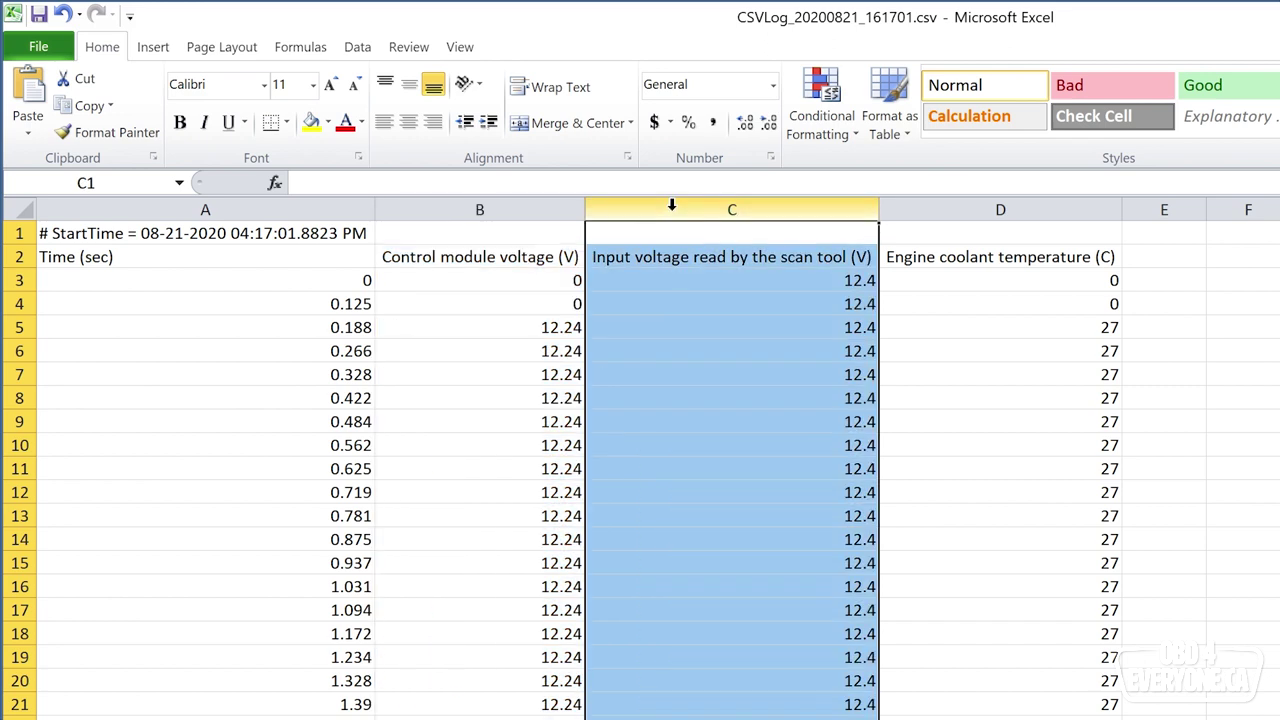
{"action": "left_click", "coordinate": [952, 205]}
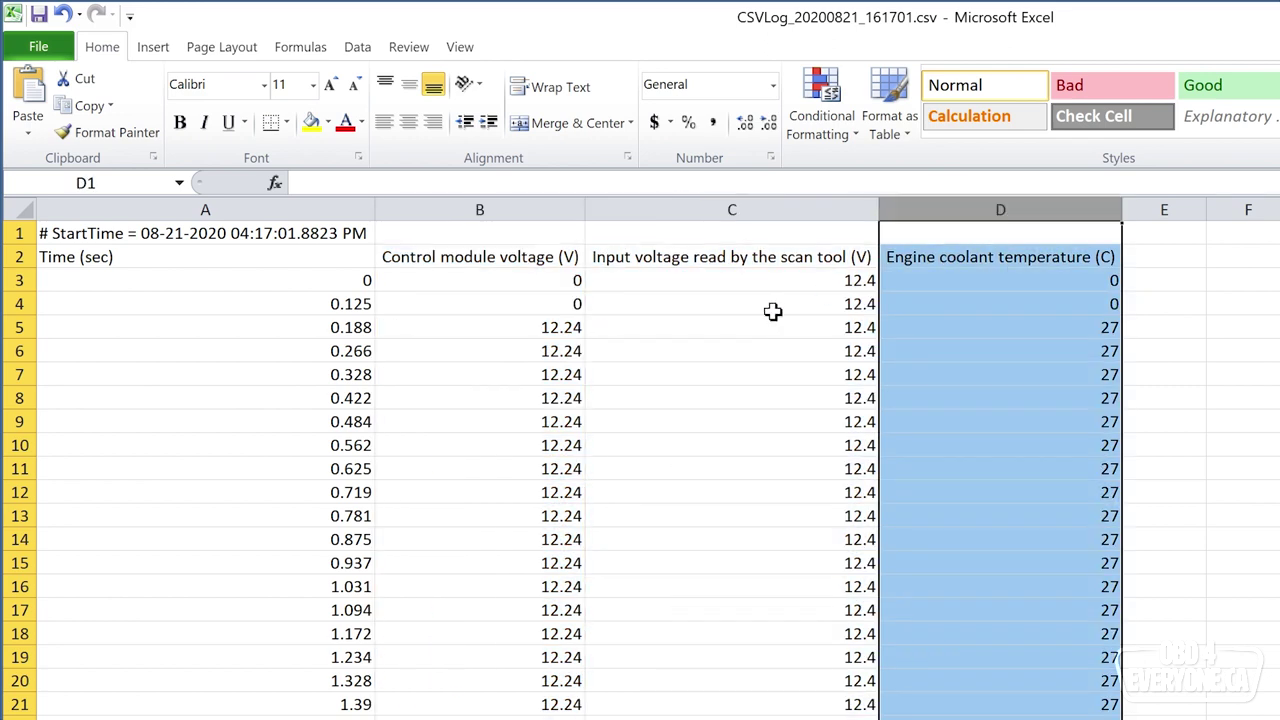
{"action": "left_click", "coordinate": [522, 286]}
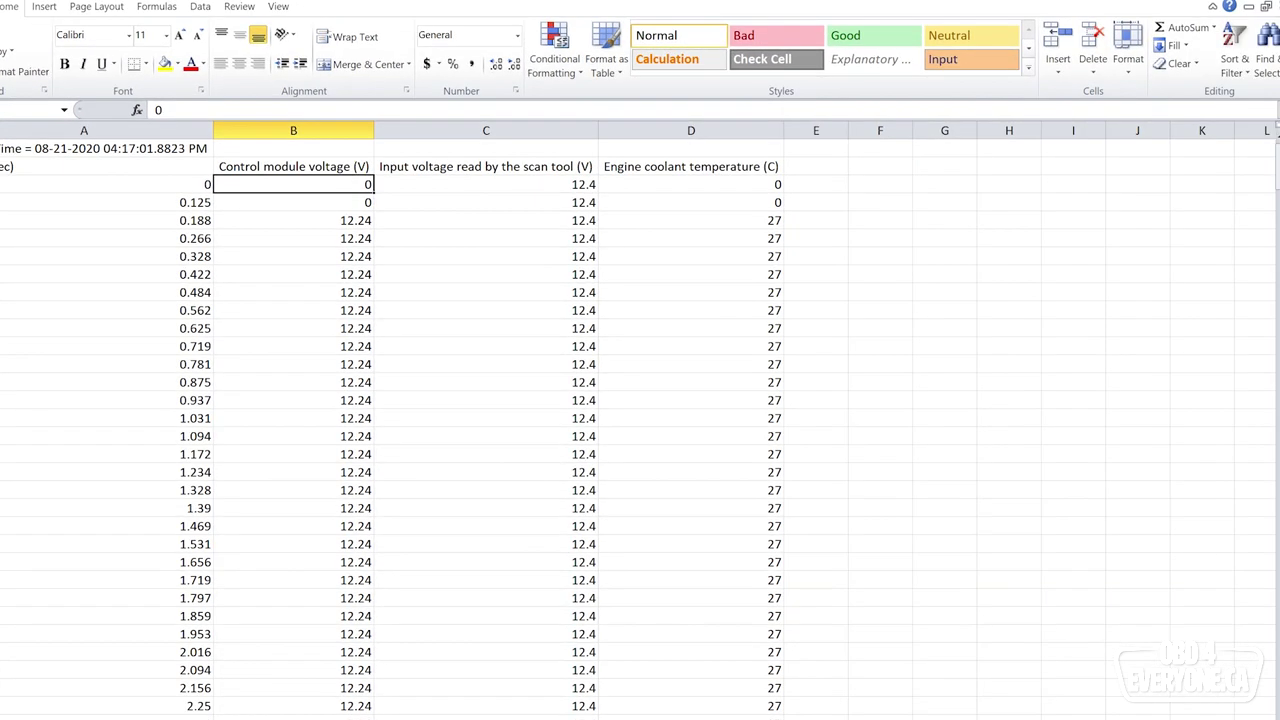
{"action": "key", "text": "ctrl+w"}
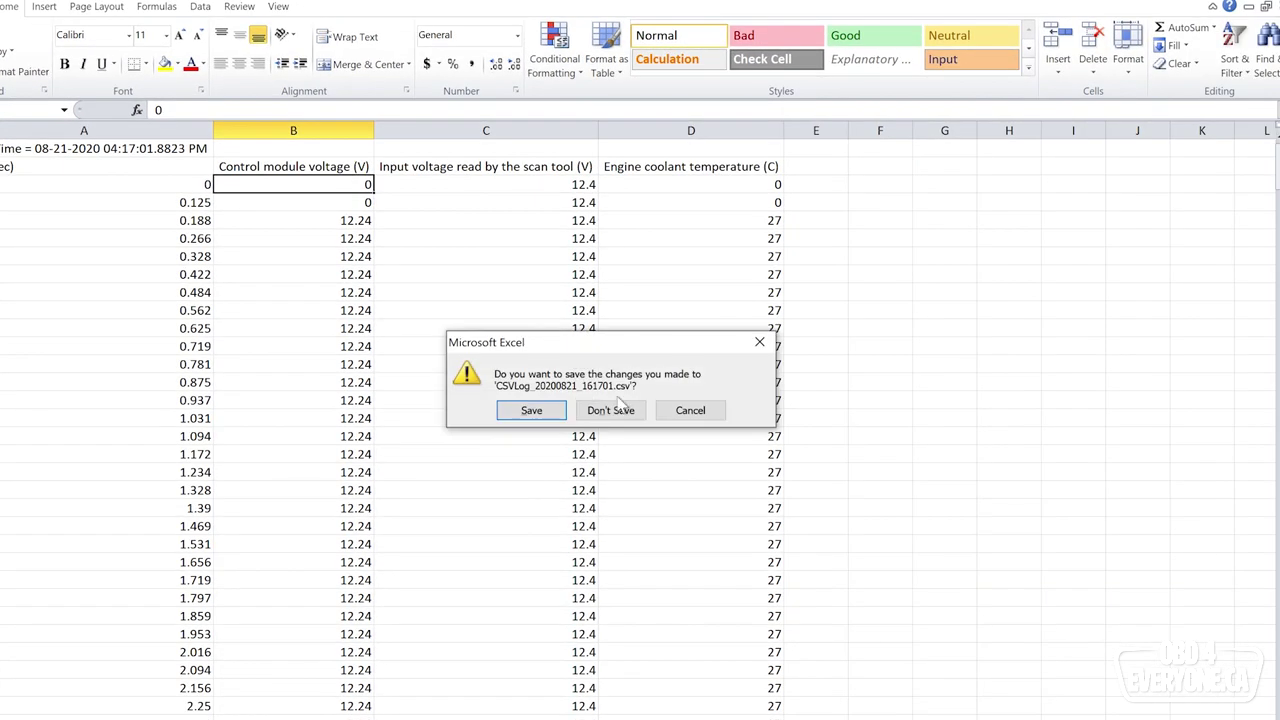
{"action": "left_click", "coordinate": [612, 410]}
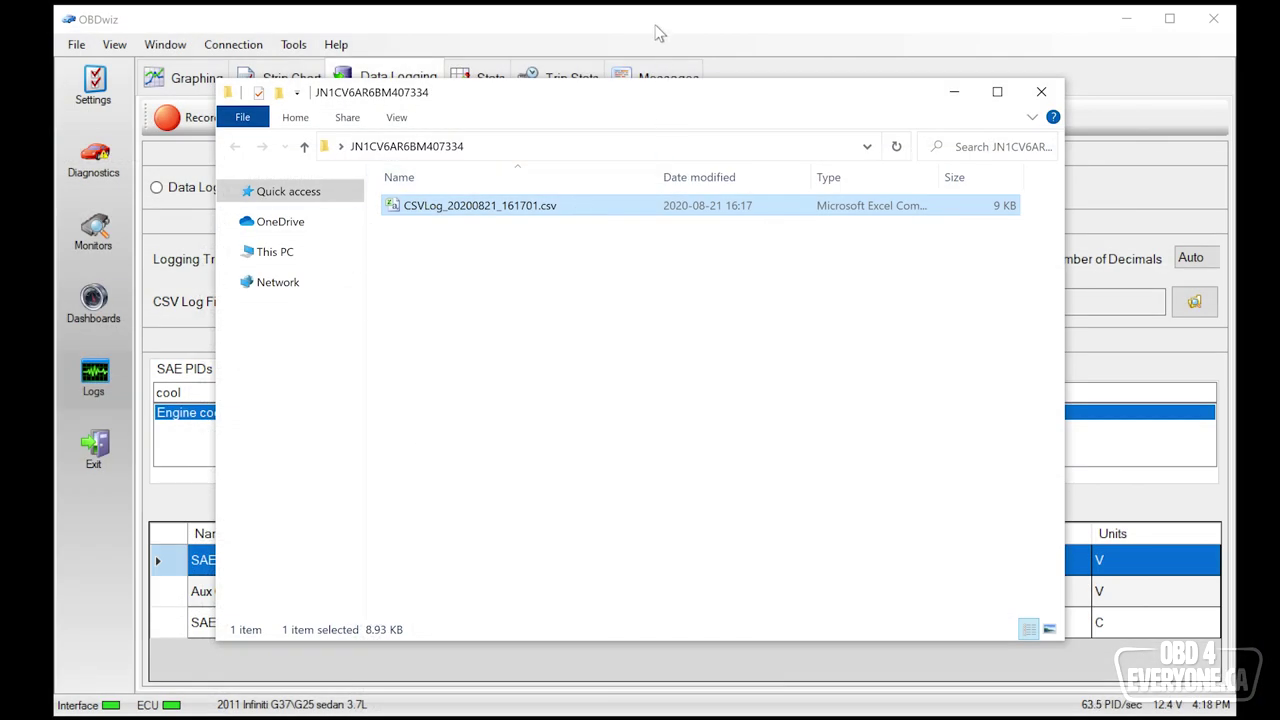
- Switch back to OBDwiz and view the vehicle Stats, the weekly Trip Stats chart and the Messages log
{"action": "left_click", "coordinate": [655, 33]}
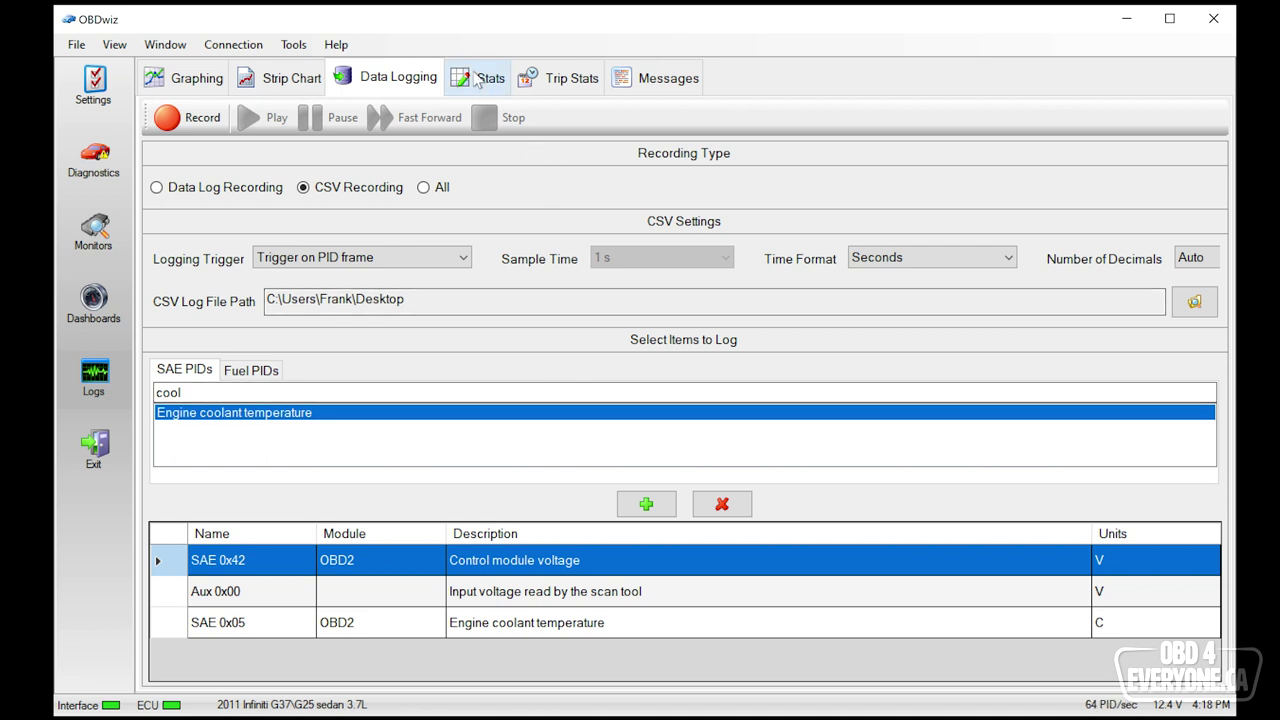
{"action": "left_click", "coordinate": [477, 80]}
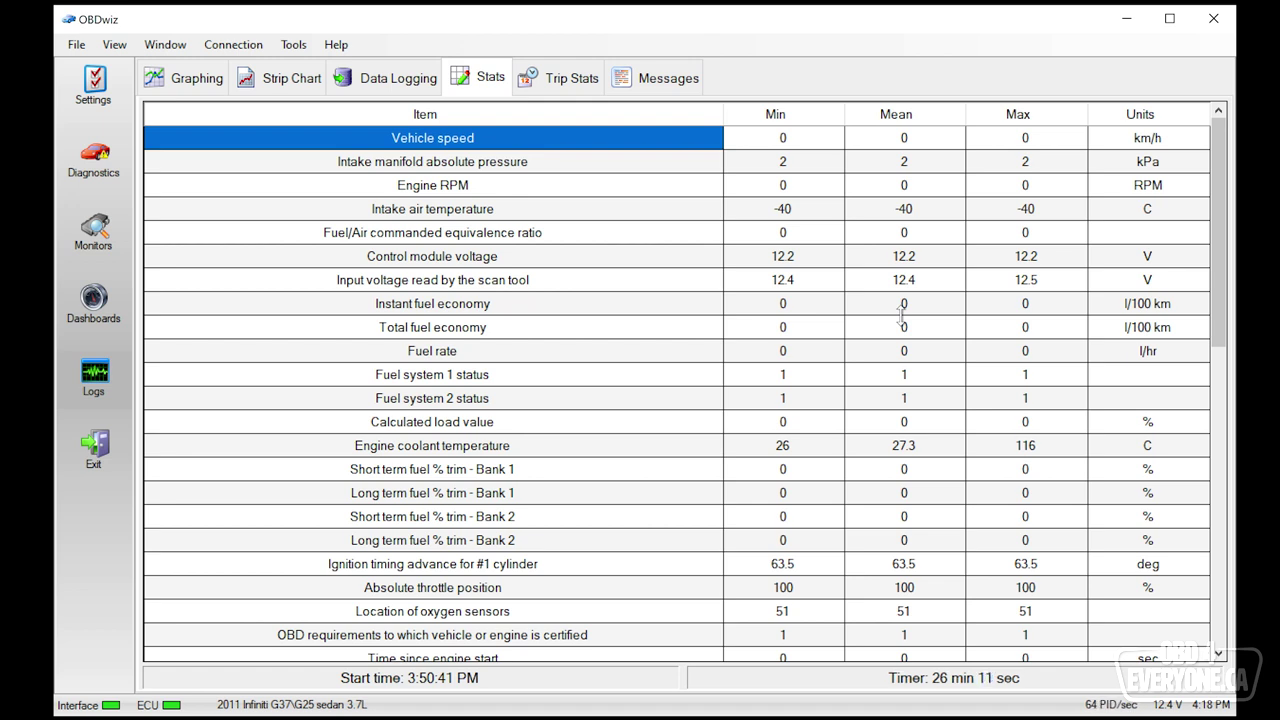
{"action": "left_click", "coordinate": [576, 84]}
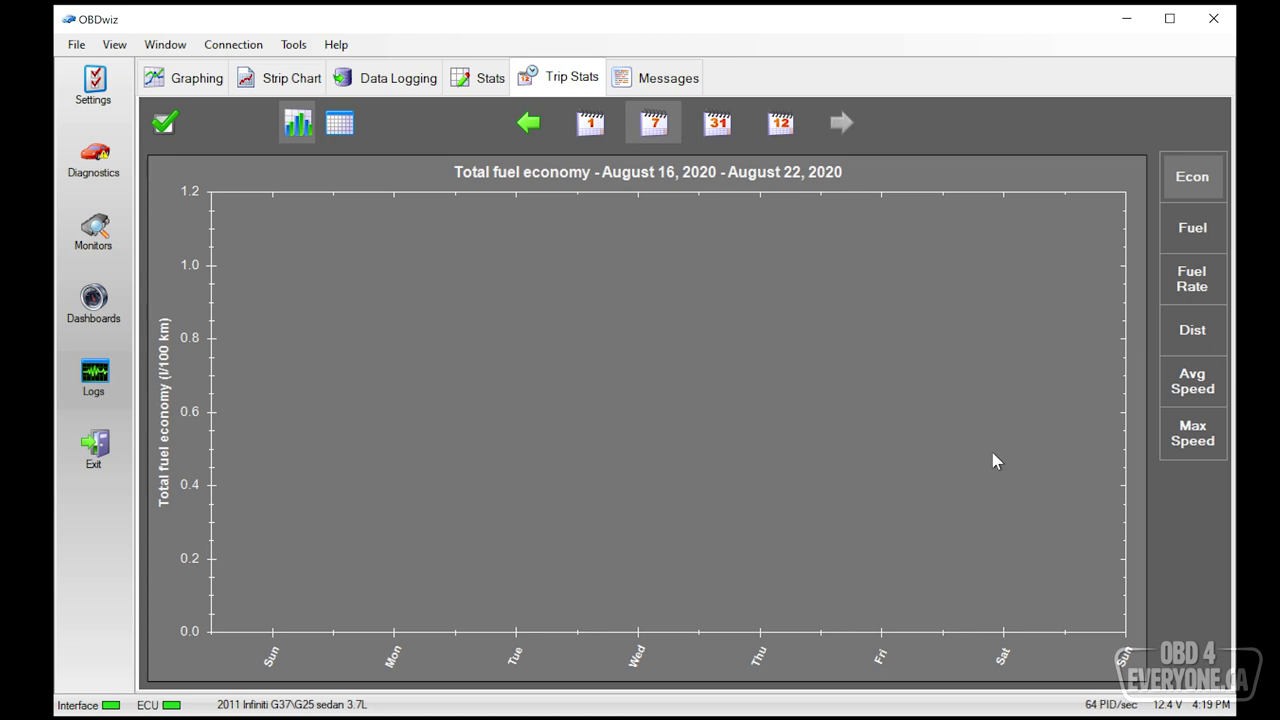
{"action": "left_click", "coordinate": [660, 82]}
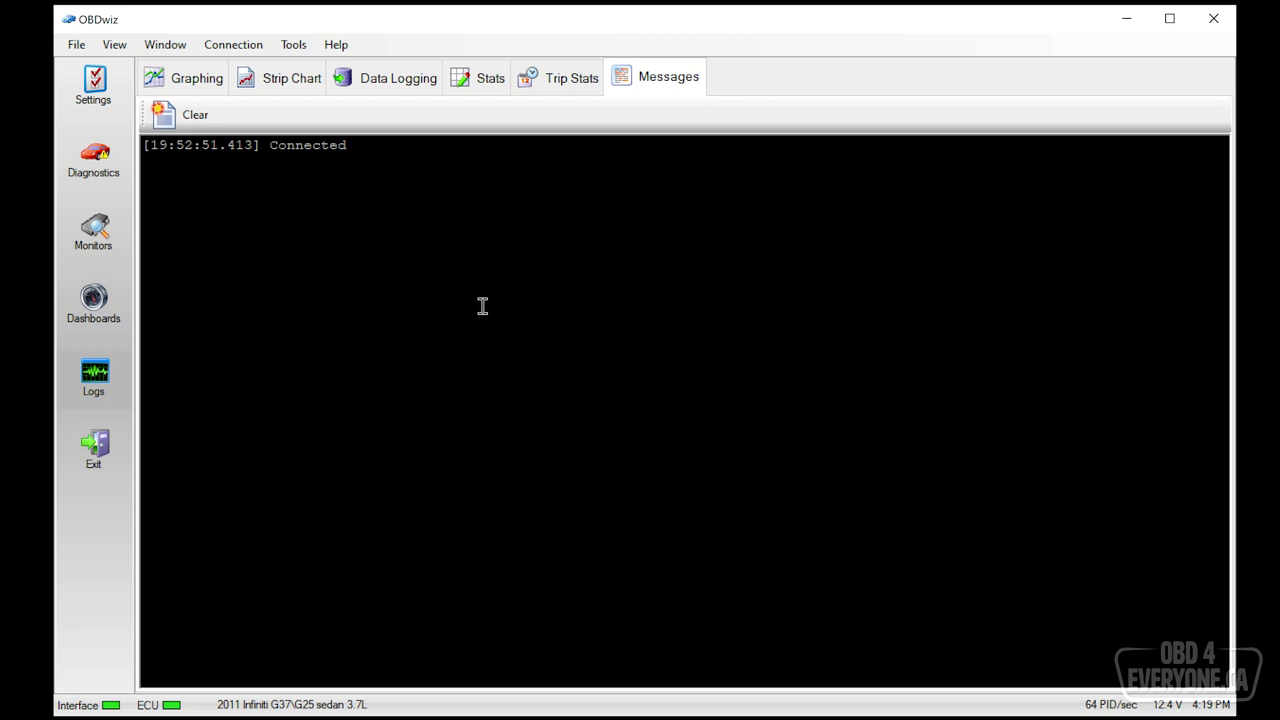
- Open the connection settings and disconnect the OBDLink SX adapter from the vehicle
{"action": "left_click", "coordinate": [91, 88]}
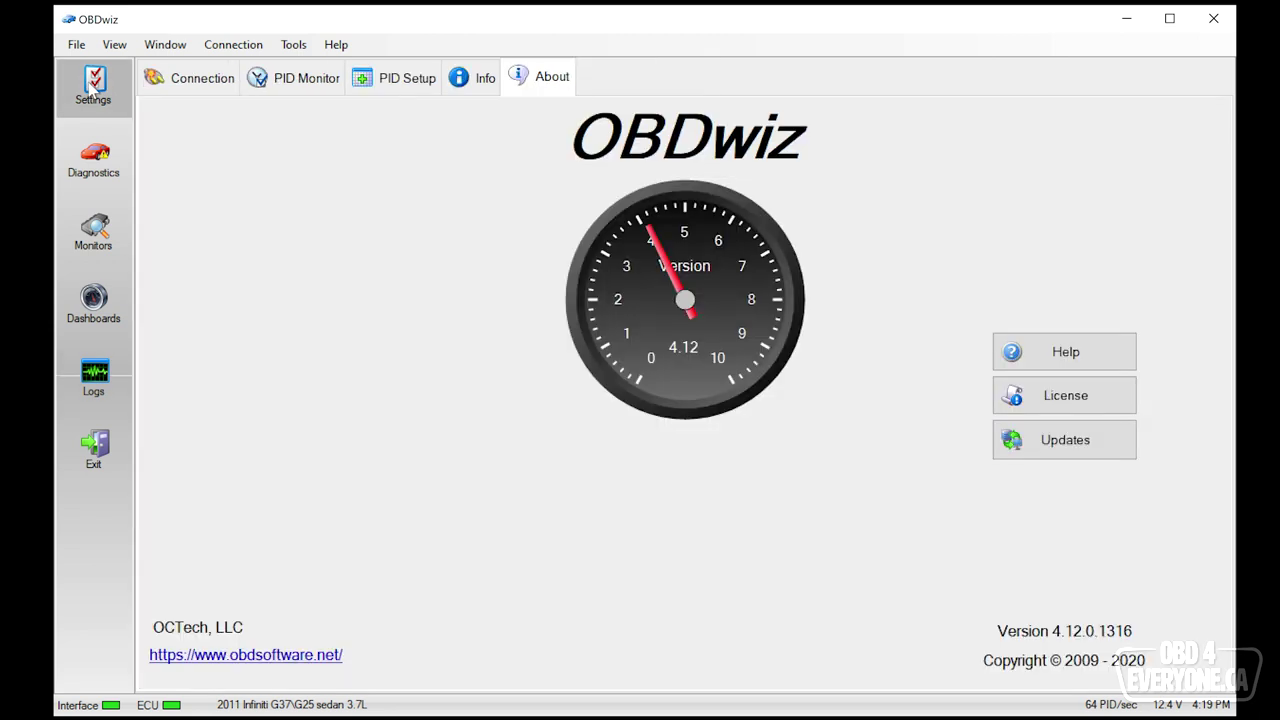
{"action": "left_click", "coordinate": [190, 86]}
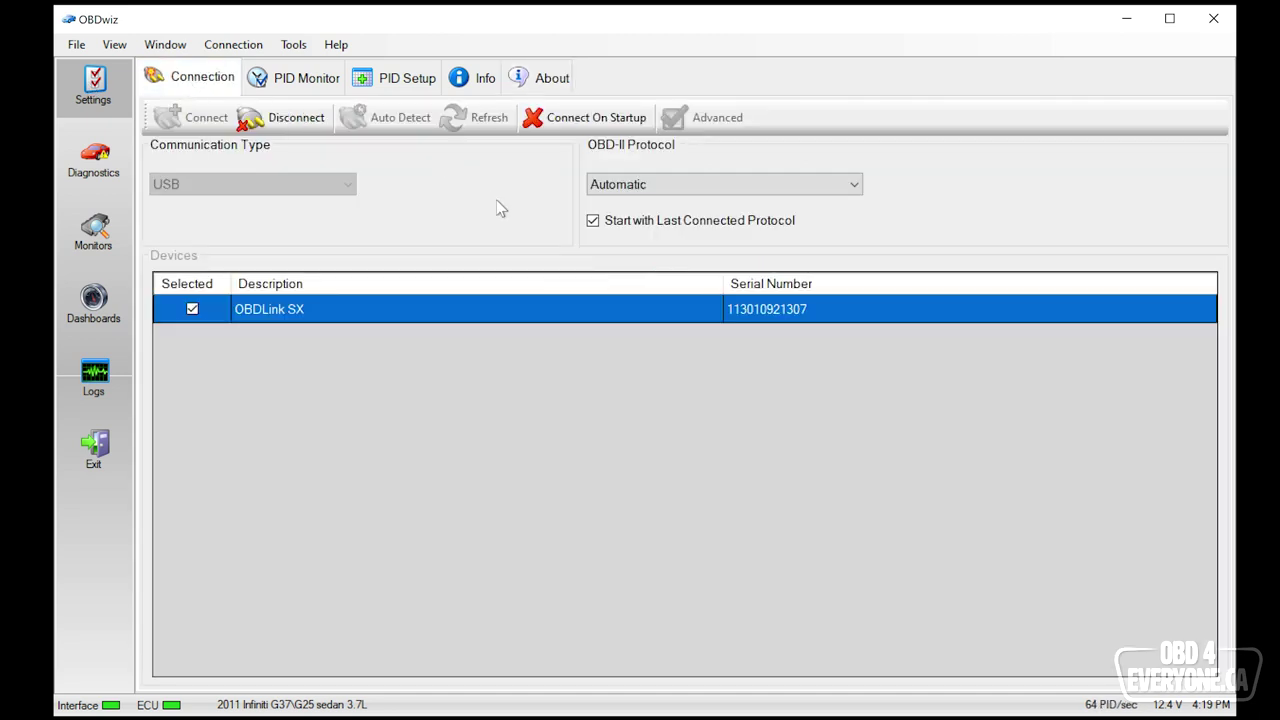
{"action": "left_click", "coordinate": [296, 119]}
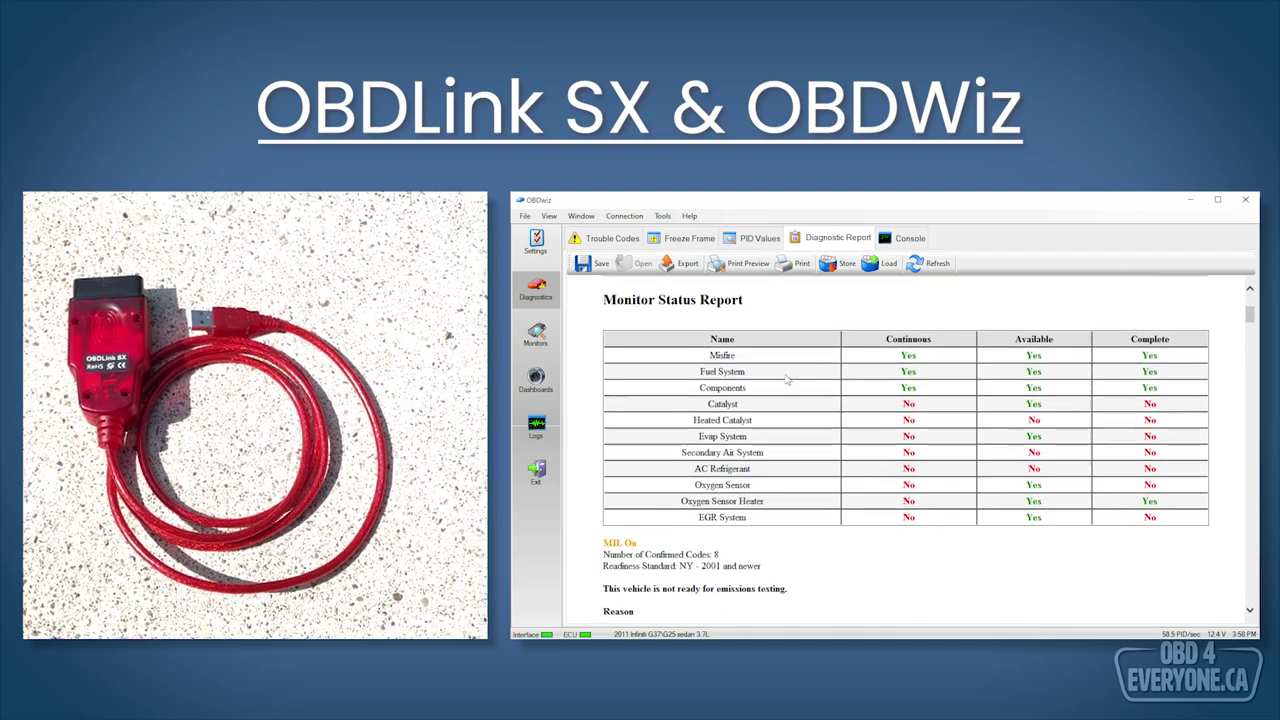
{"action": "double_click", "coordinate": [677, 300]}
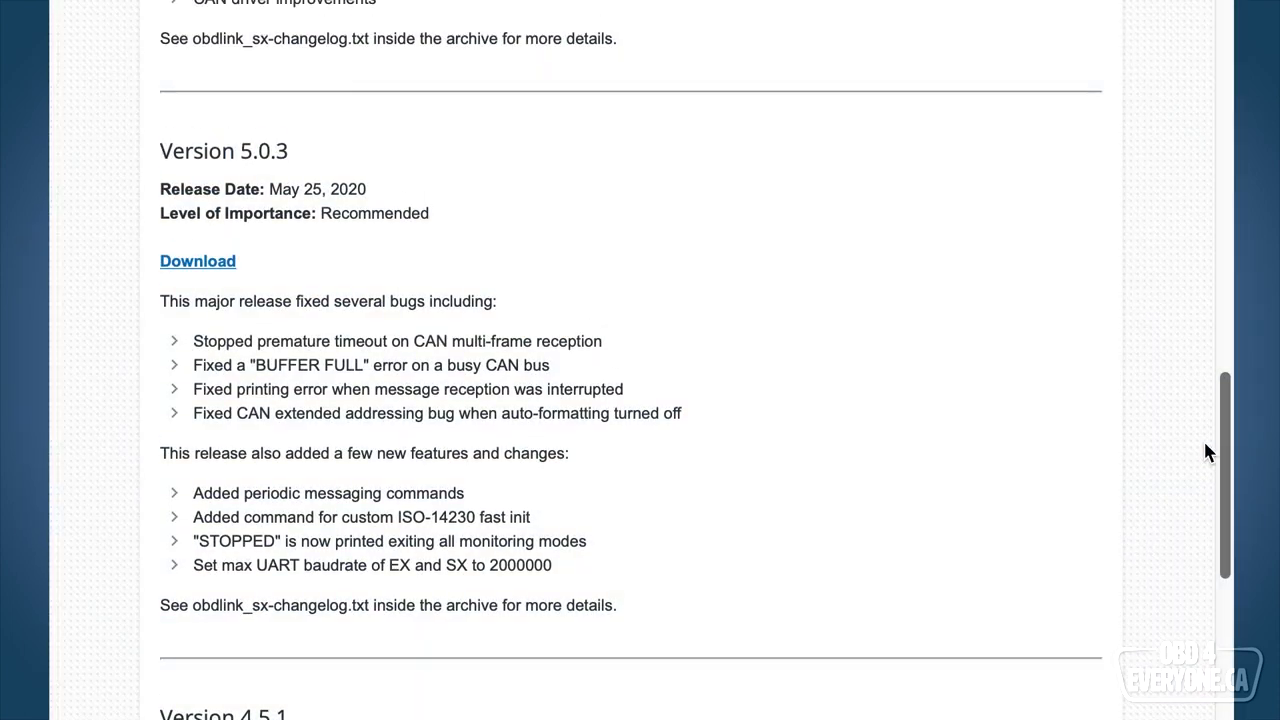
- Review the OBDLink SX firmware release notes on the ScanTool.net page, from the older versions up to the latest one
{"action": "scroll", "coordinate": [1205, 430], "scroll_direction": "up", "scroll_amount": 3}
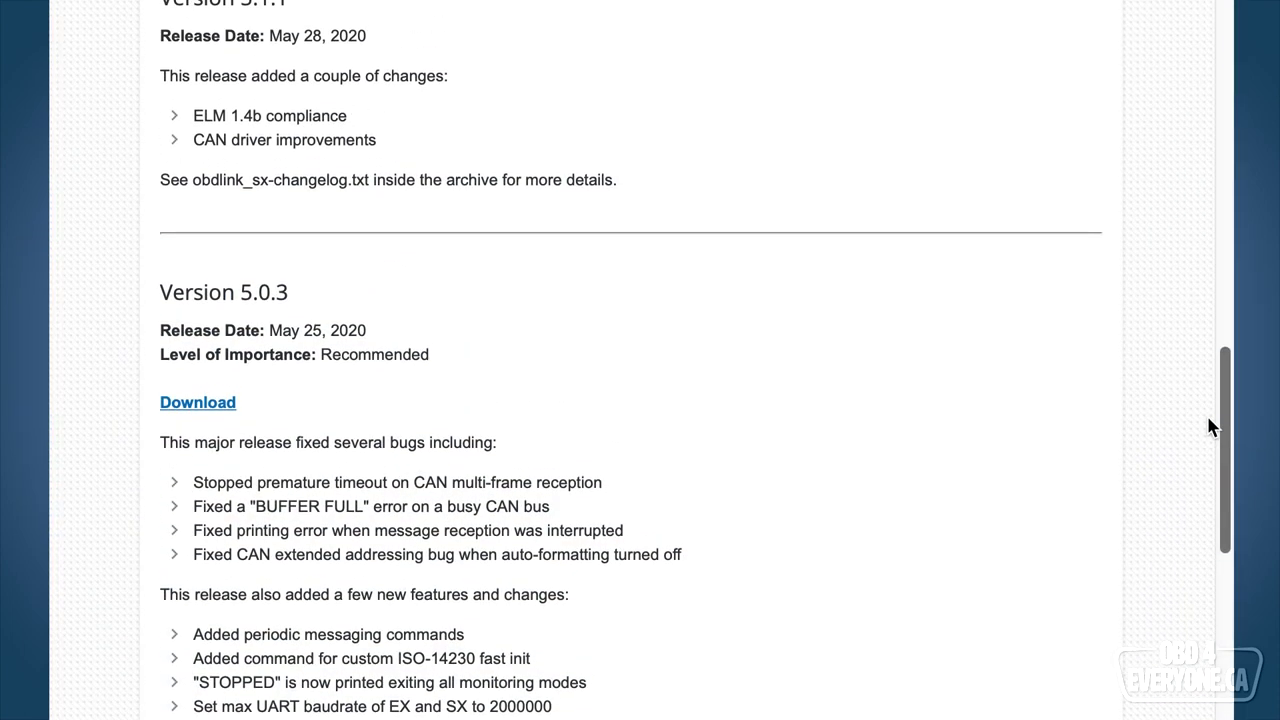
{"action": "scroll", "coordinate": [1210, 415], "scroll_direction": "up", "scroll_amount": 5}
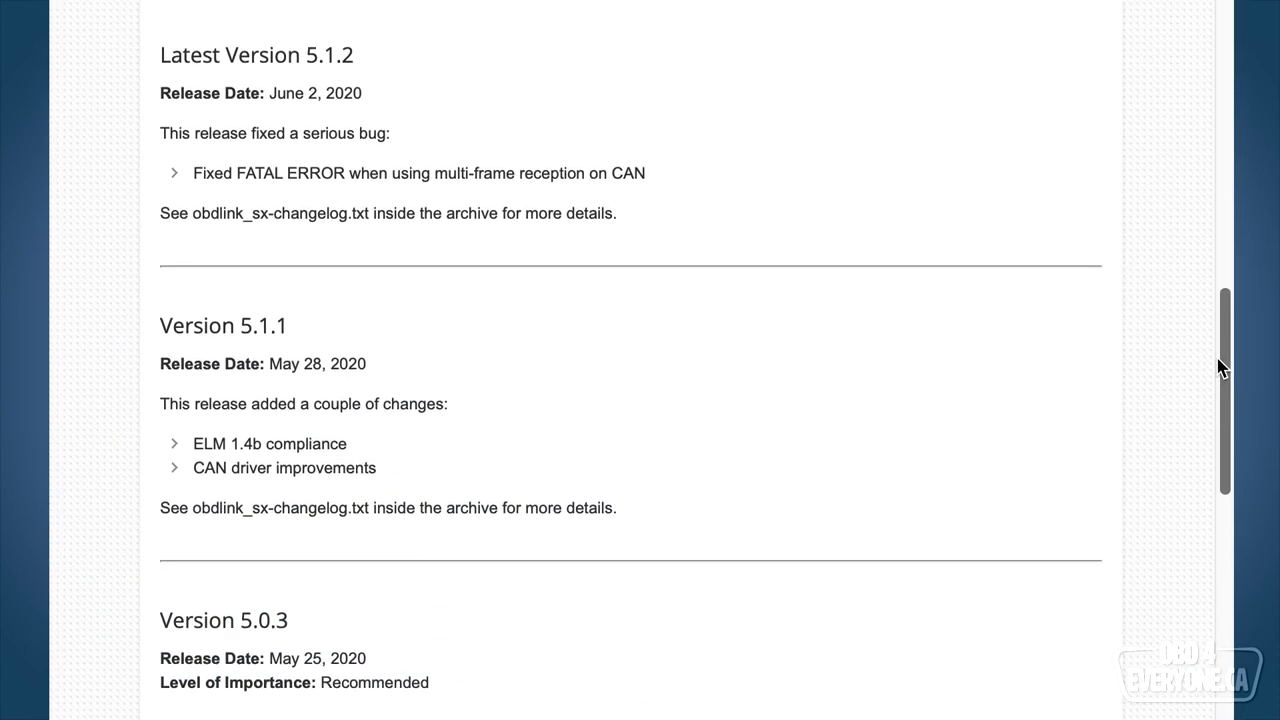
{"action": "left_click_drag", "start_coordinate": [1219, 350], "coordinate": [1226, 80]}
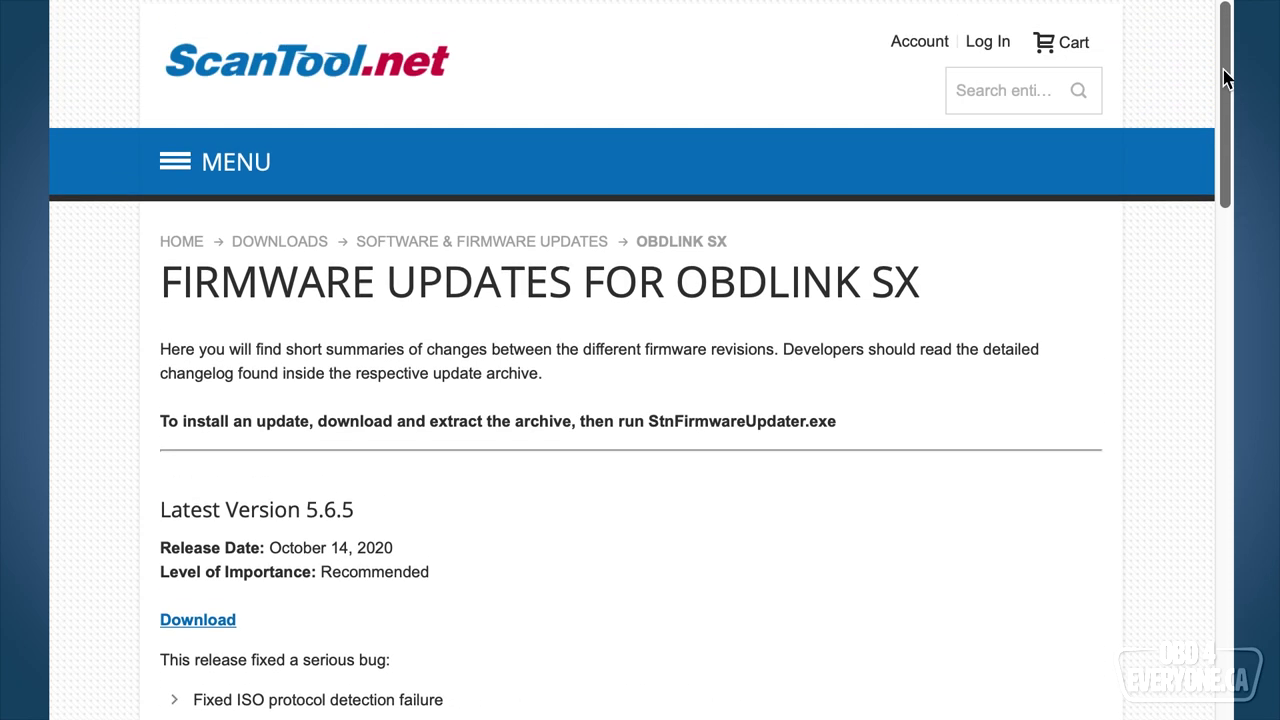